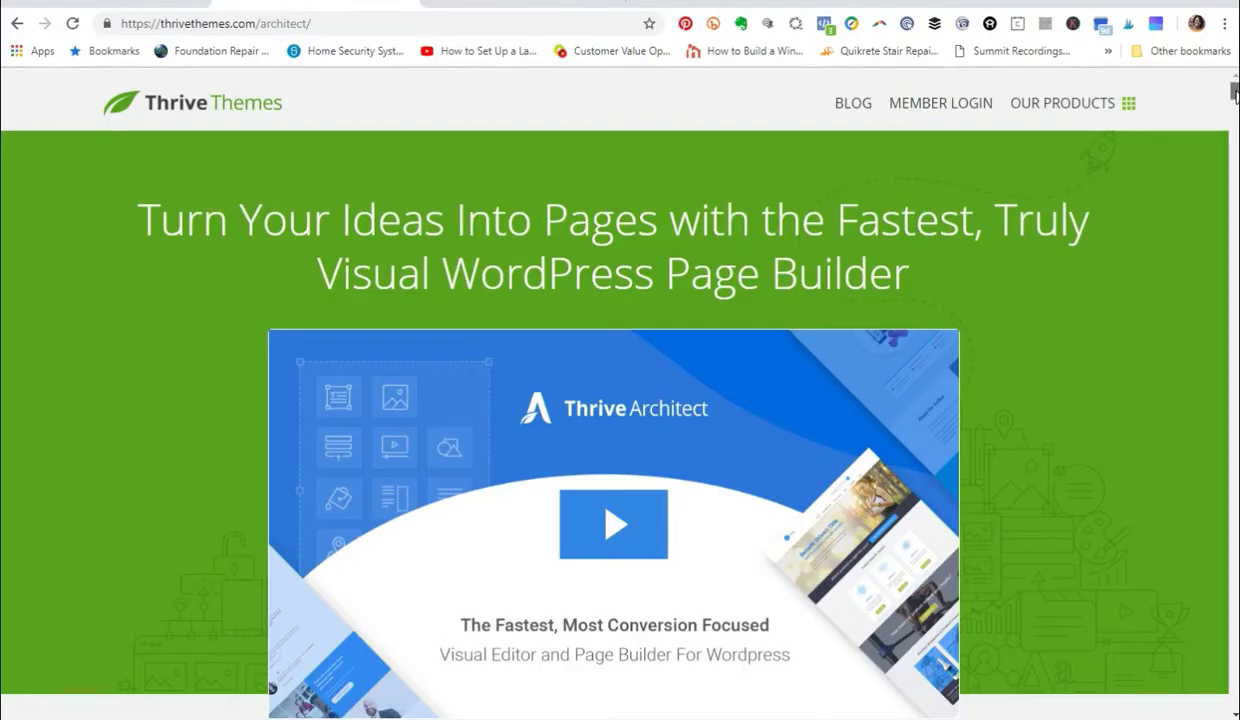
pyautogui.moveTo(1235, 92); pyautogui.dragTo(1235, 170)
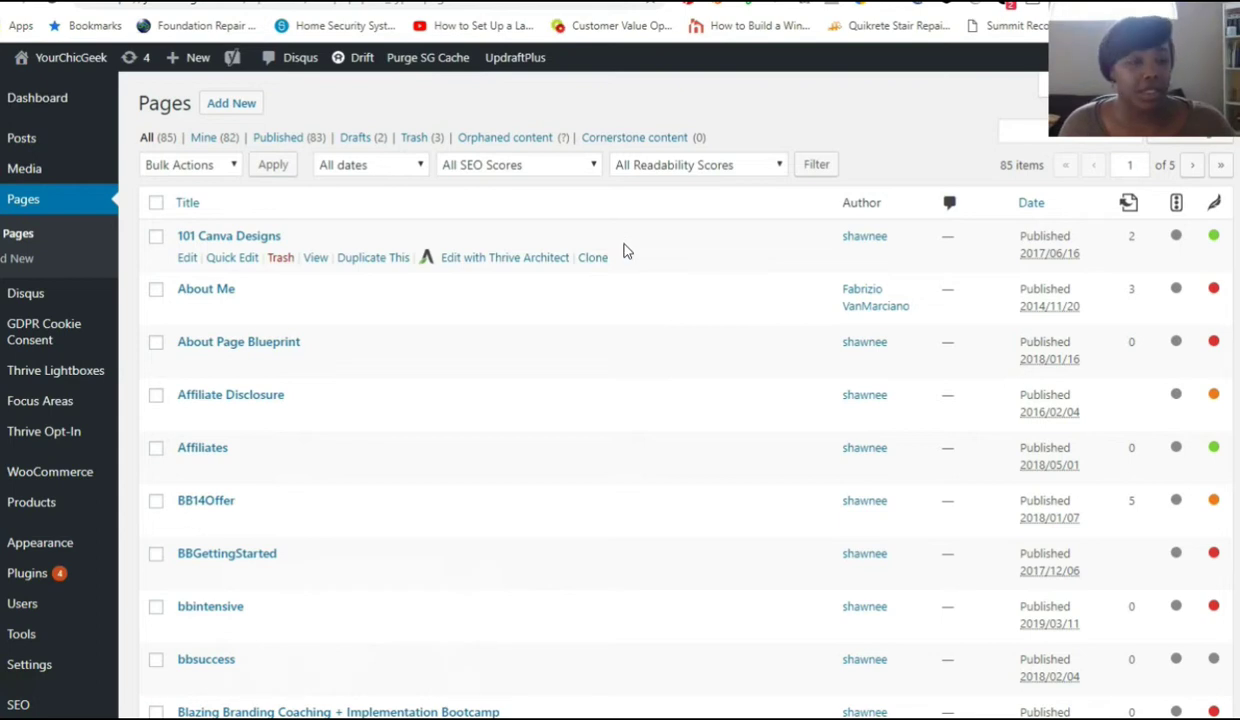
# Step: Create a new WordPress page titled "epic website" and publish it
pyautogui.moveTo(190, 58)
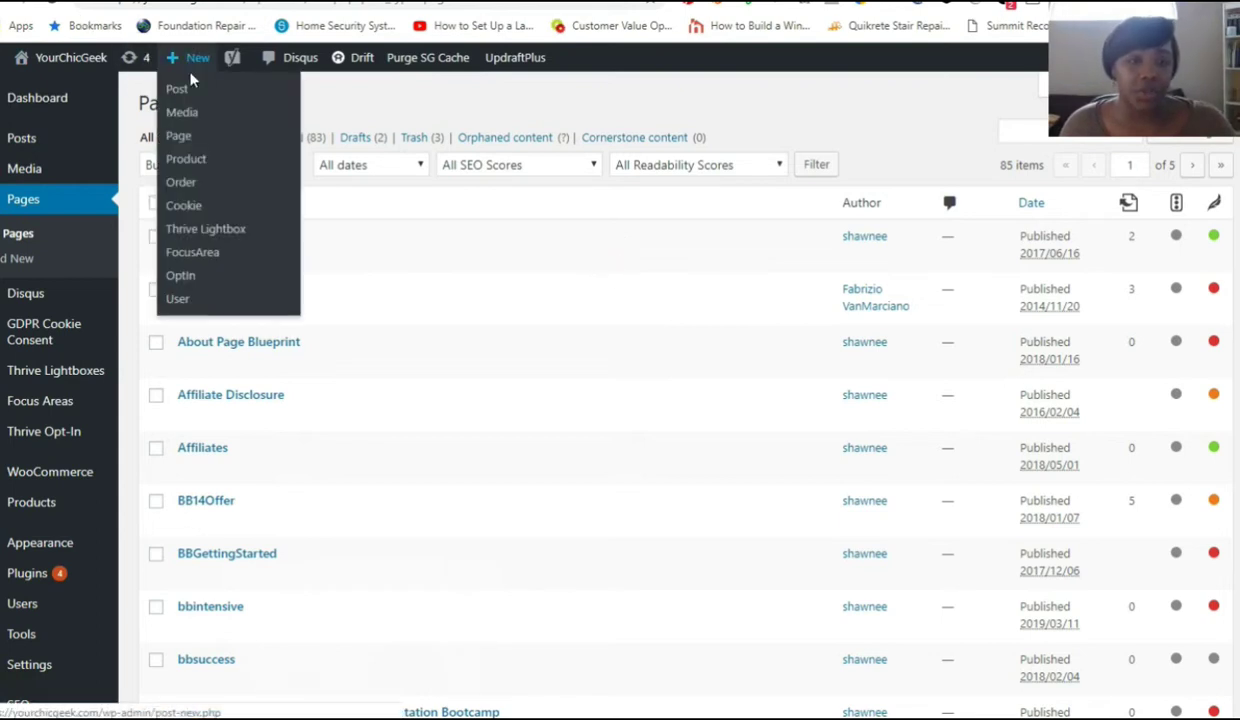
pyautogui.click(180, 136)
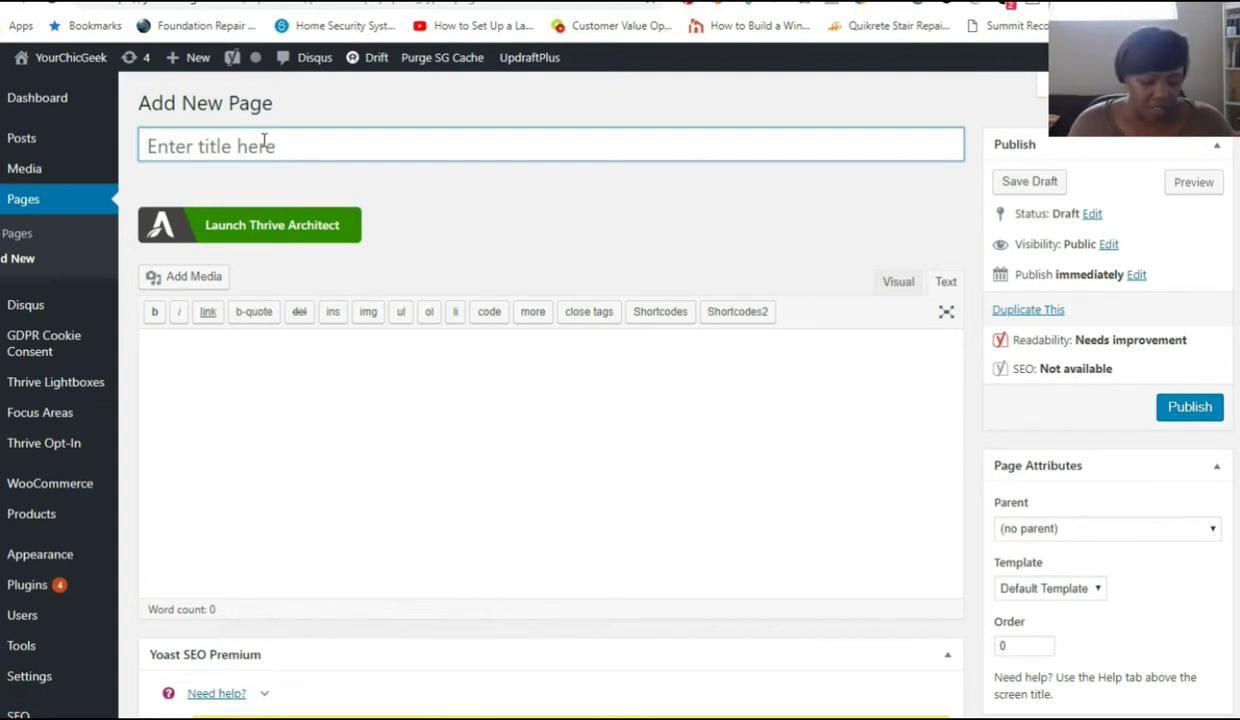
pyautogui.write('epic website')
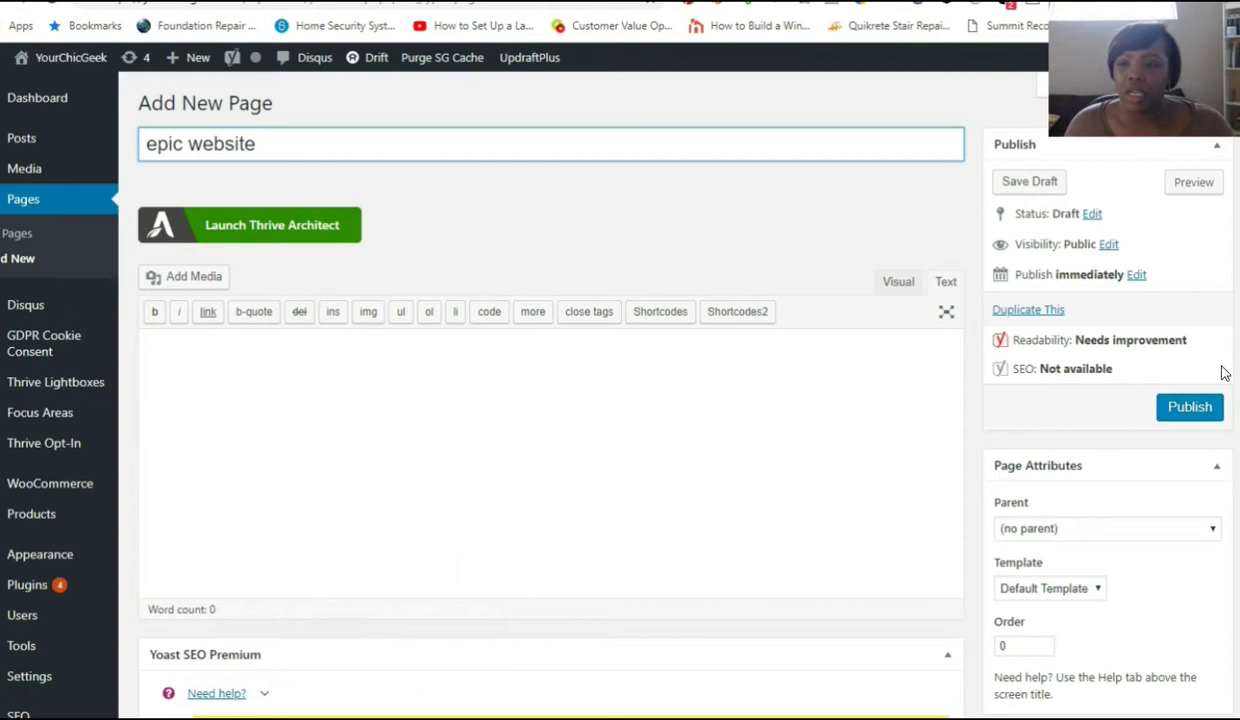
pyautogui.click(1190, 410)
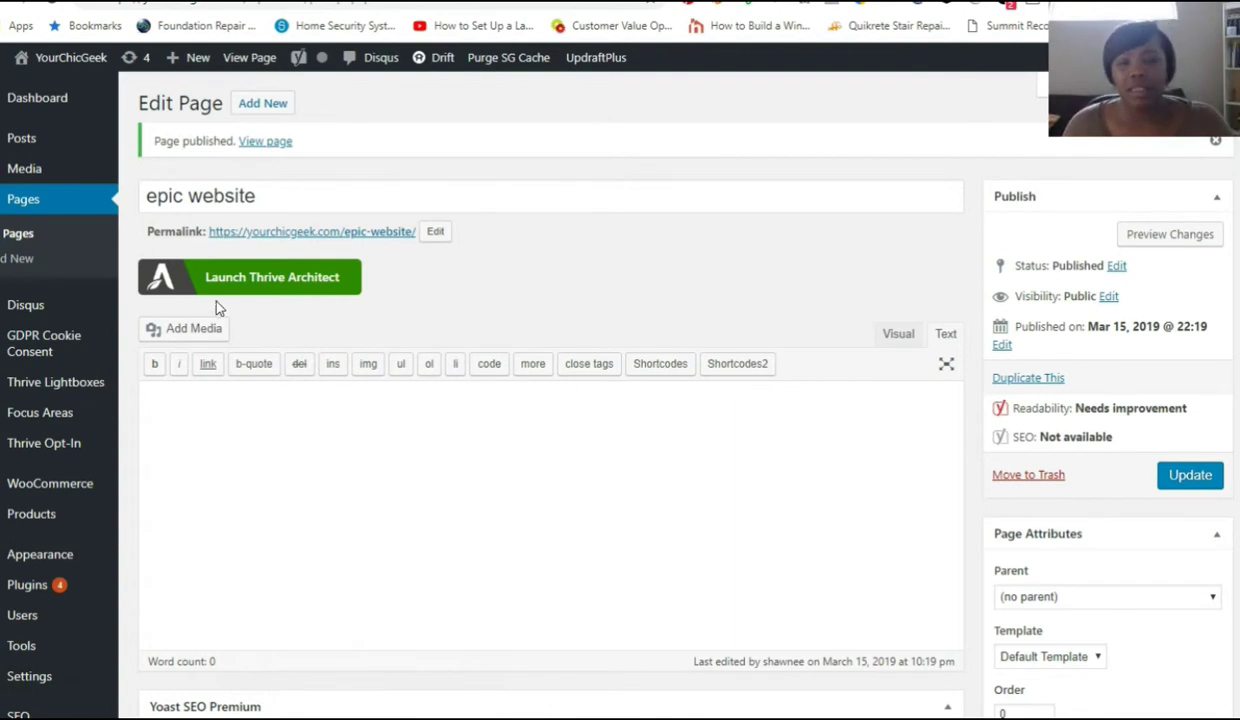
# Step: Open the published page in Thrive Architect and hide the social share bar covering the canvas
pyautogui.click(242, 285)
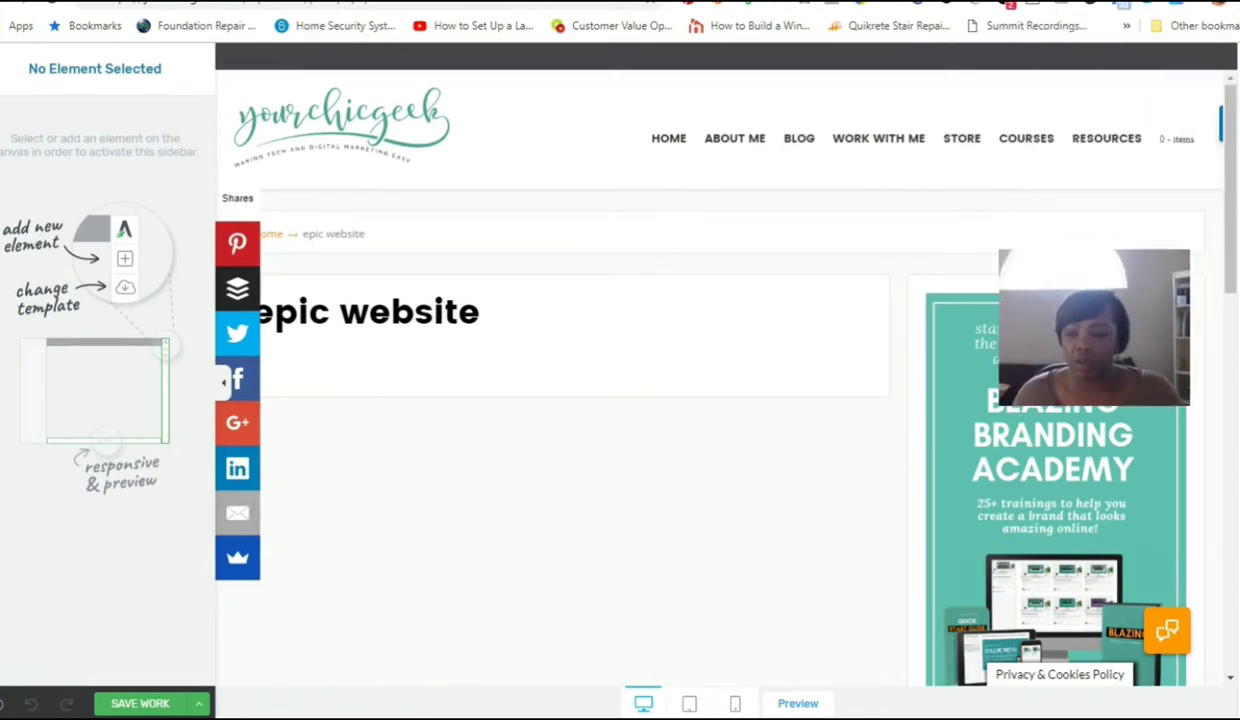
pyautogui.click(252, 594)
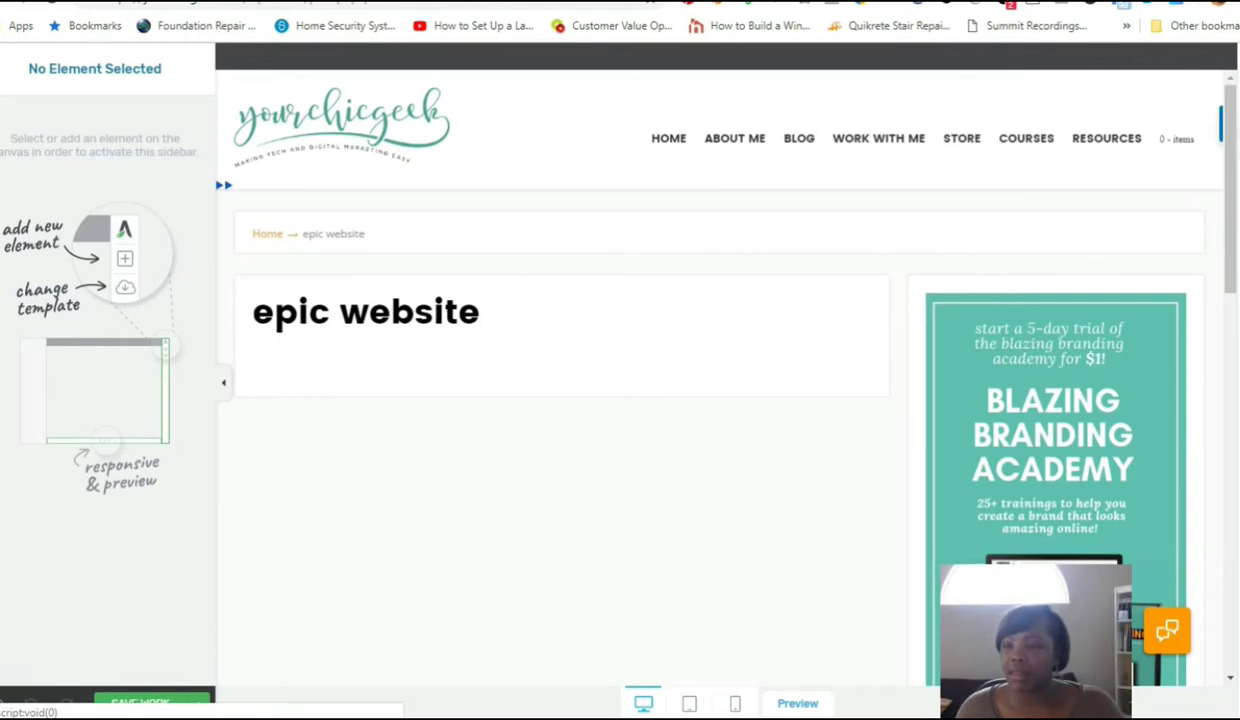
# Step: Bring up the landing page templates and filter them by the lead generation tag
pyautogui.click(1220, 120)
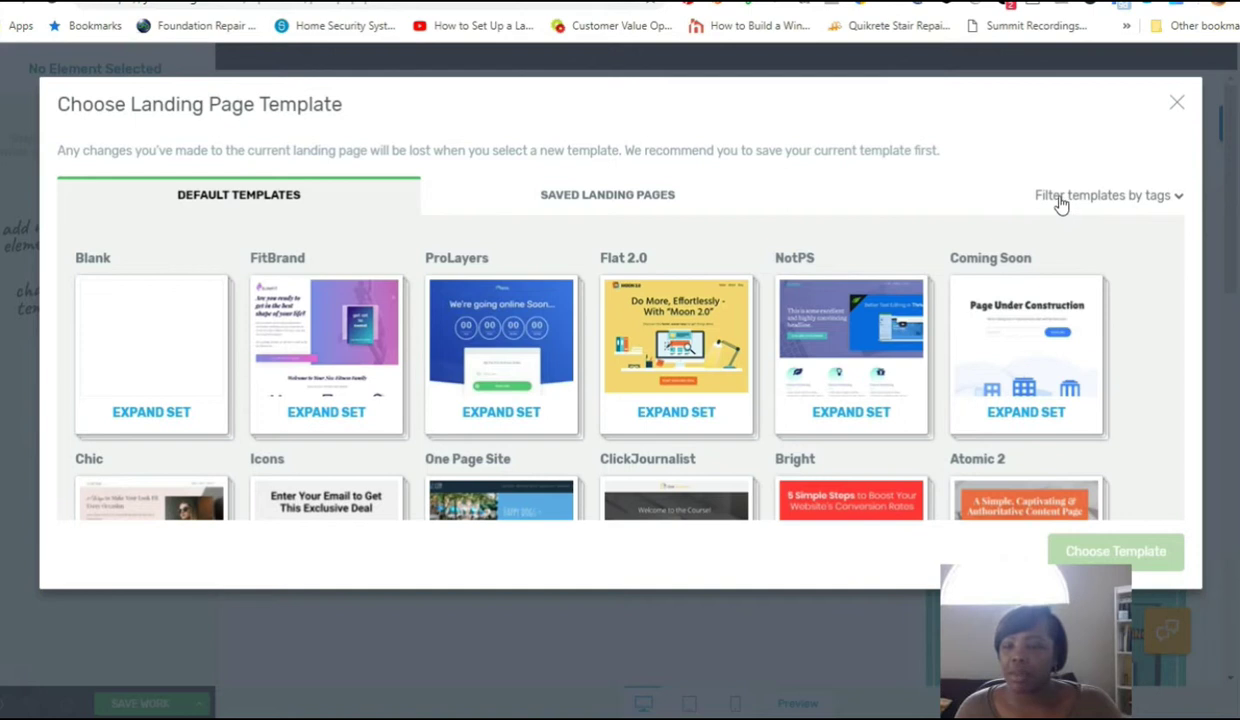
pyautogui.click(1152, 199)
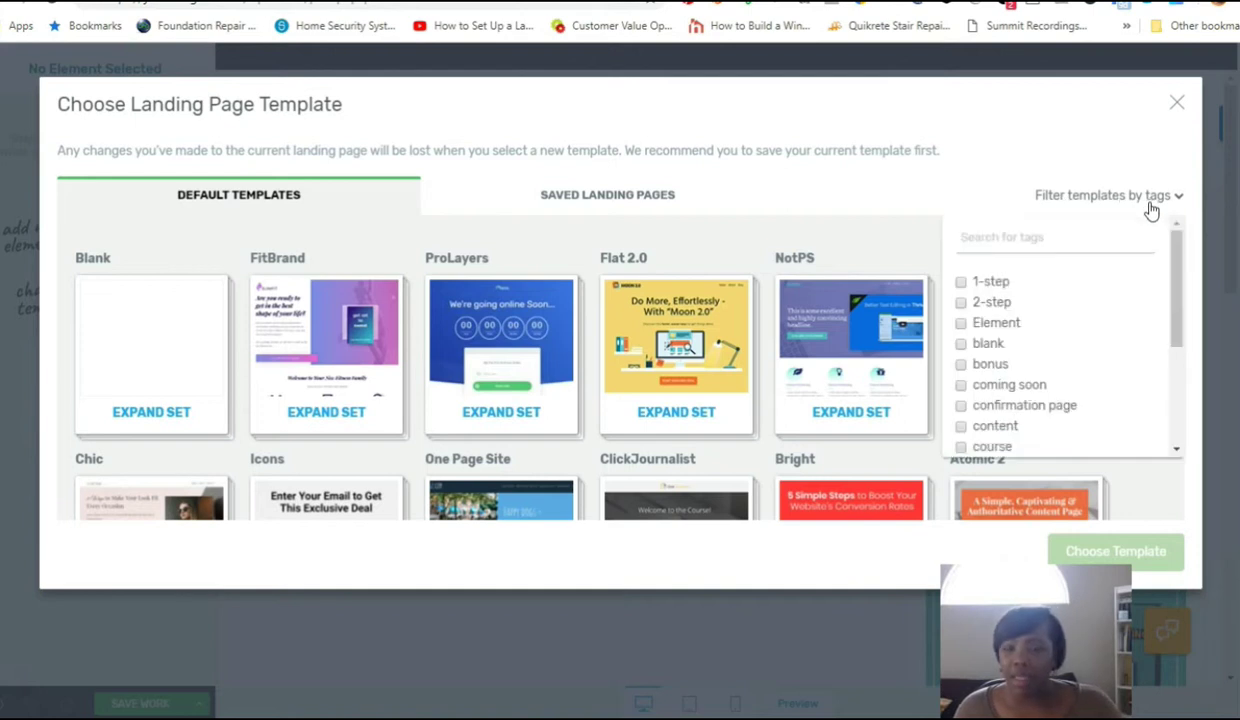
pyautogui.scroll(-3, 1136, 260)
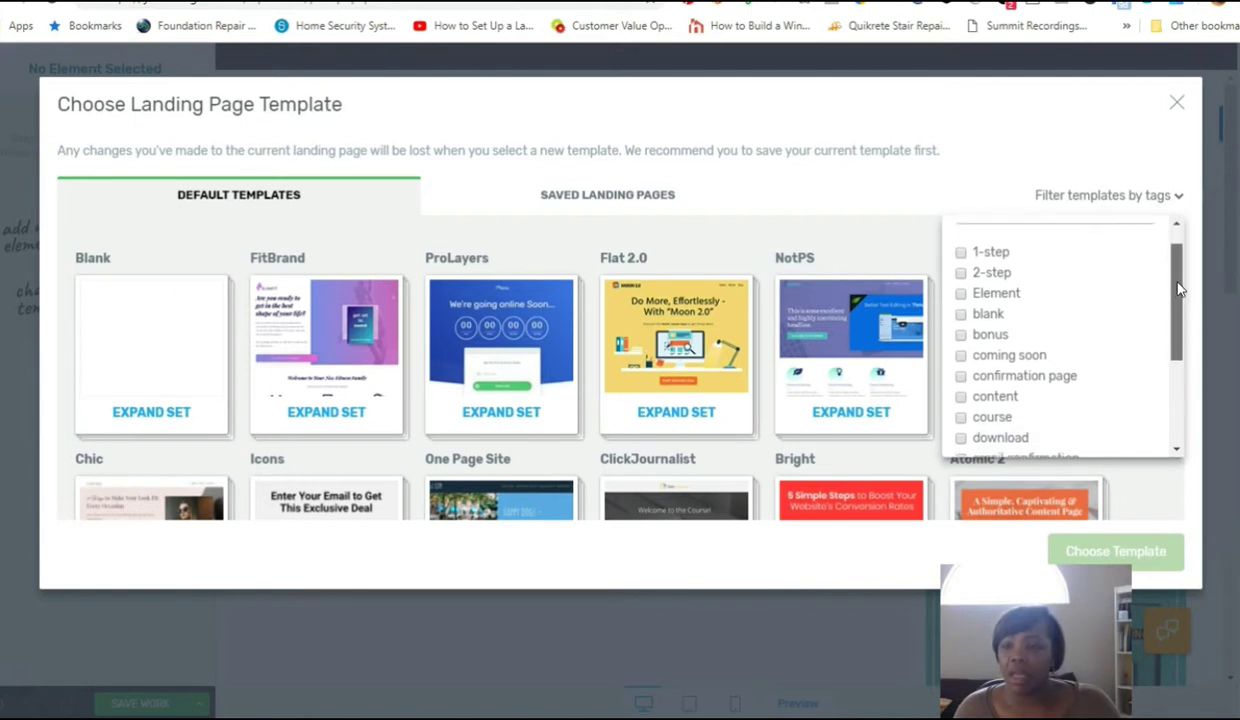
pyautogui.scroll(-2, 1170, 323)
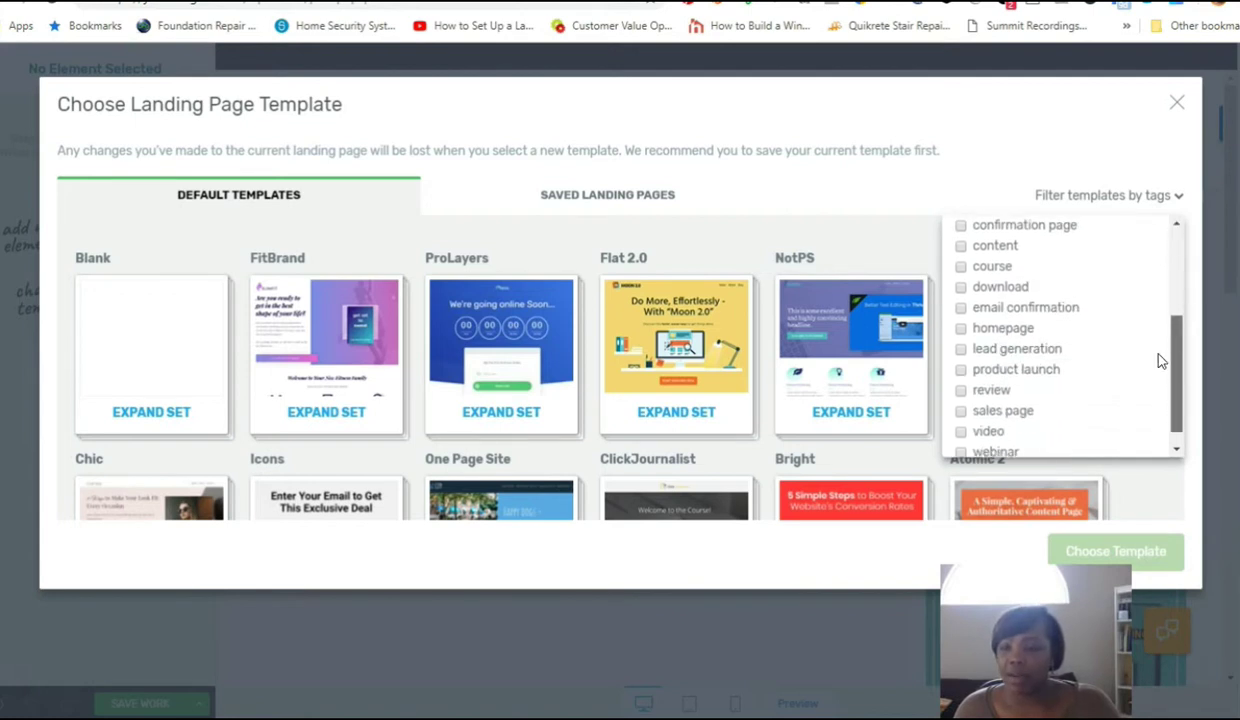
pyautogui.click(960, 352)
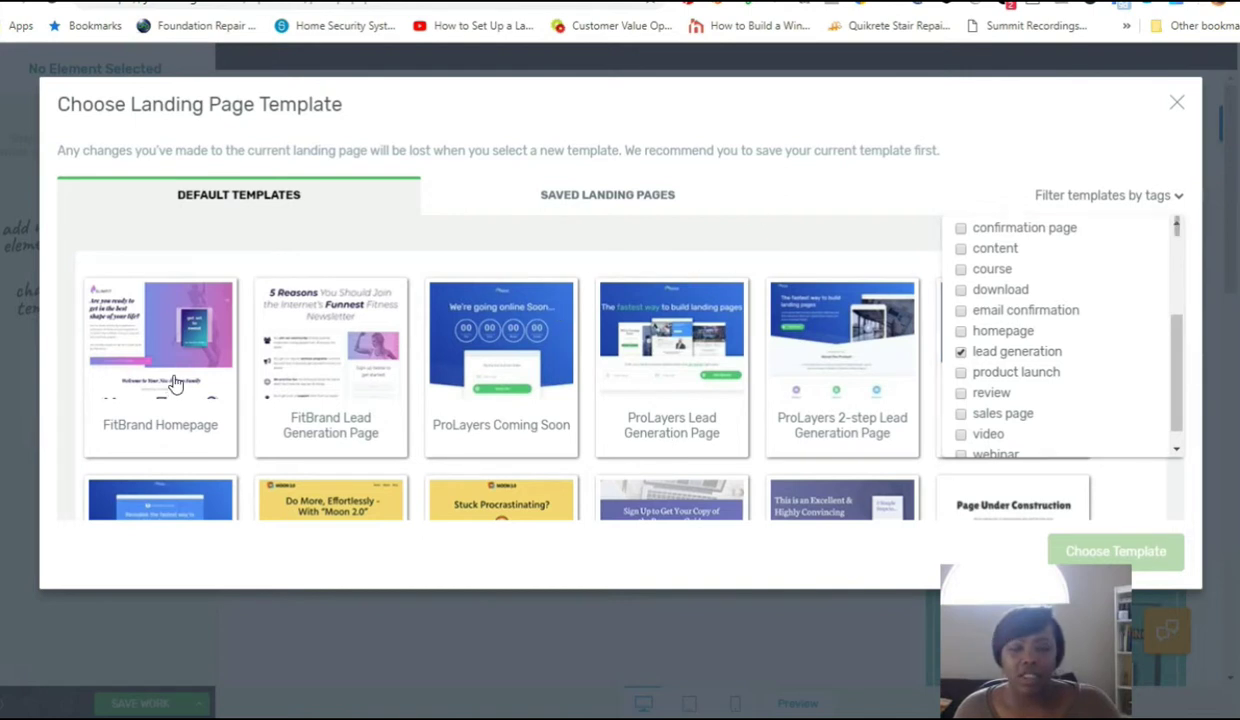
# Step: Browse the lead generation templates and apply the Bright Lead Generation Page template to the page
pyautogui.scroll(-1, 365, 355)
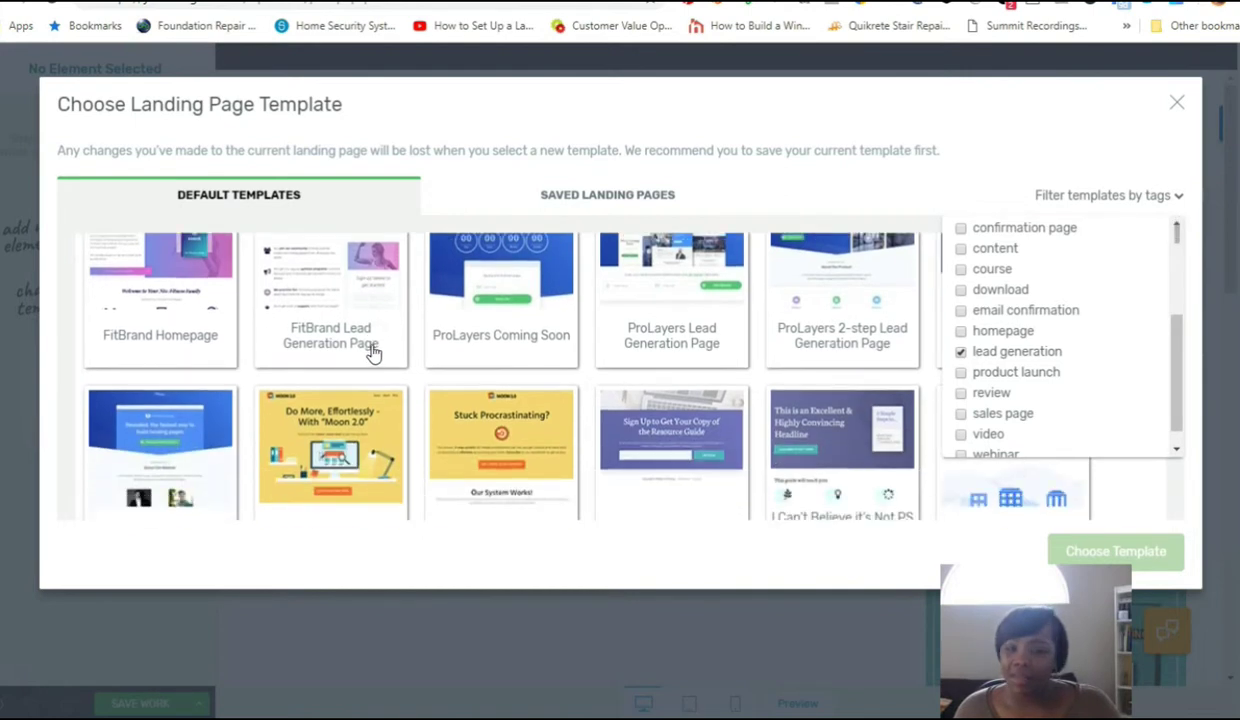
pyautogui.scroll(-1, 370, 345)
pyautogui.scroll(-3, 370, 345)
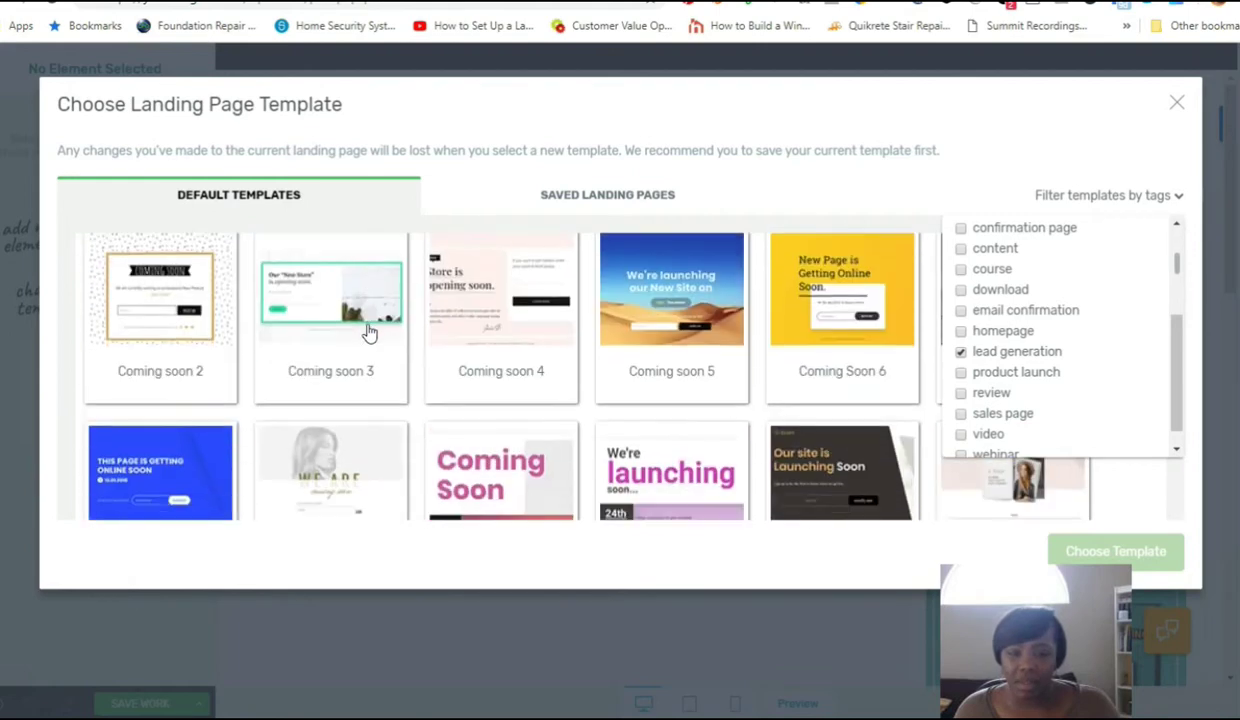
pyautogui.scroll(-3, 369, 331)
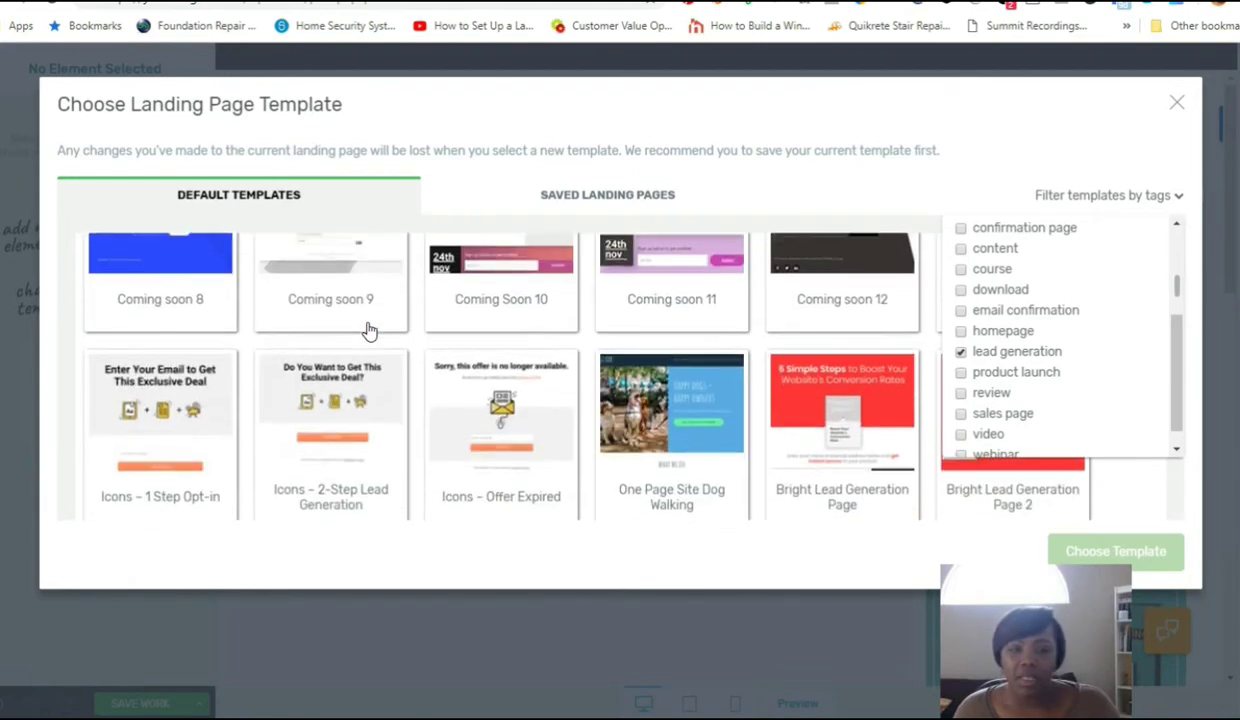
pyautogui.scroll(-6, 369, 331)
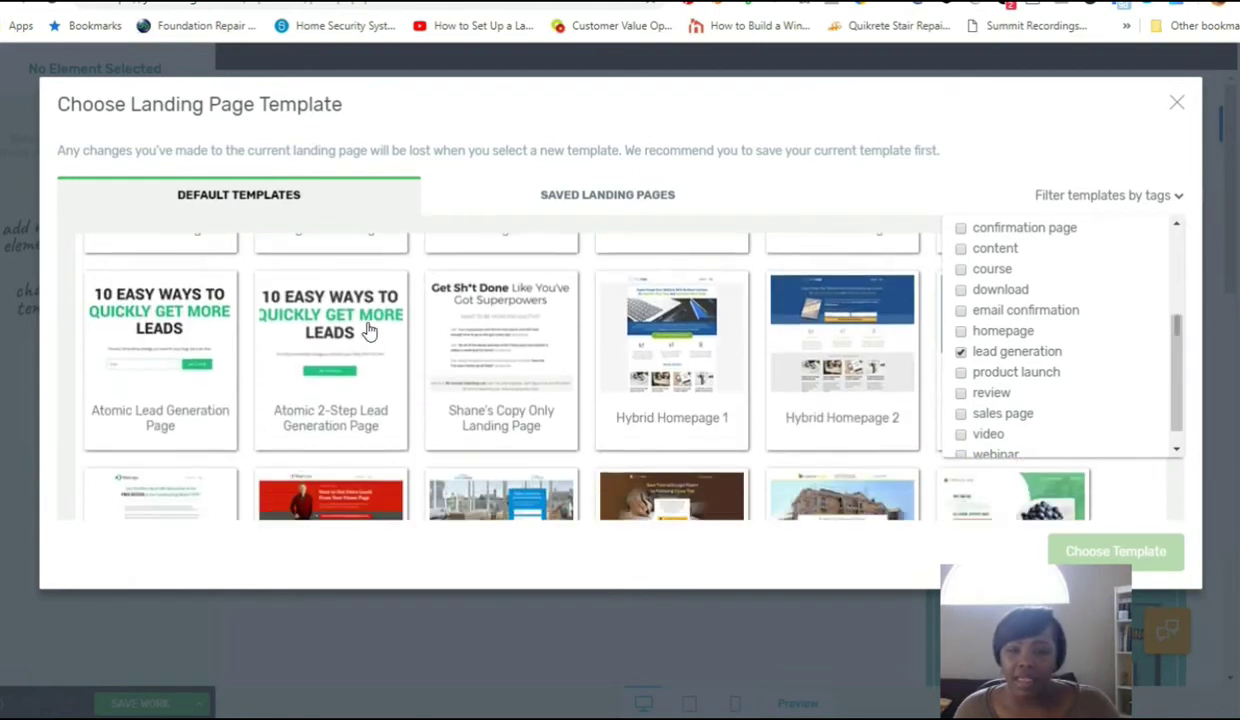
pyautogui.scroll(-4, 369, 331)
pyautogui.scroll(-4, 369, 331)
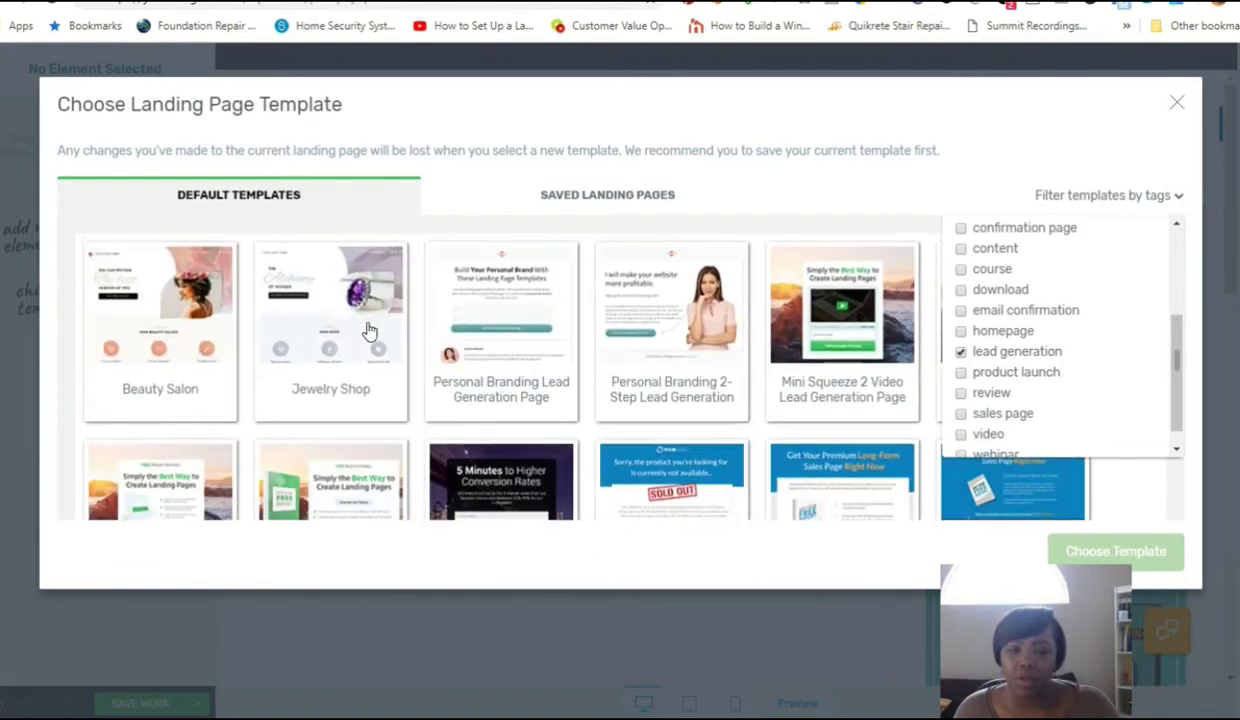
pyautogui.scroll(-3, 369, 331)
pyautogui.scroll(-3, 440, 402)
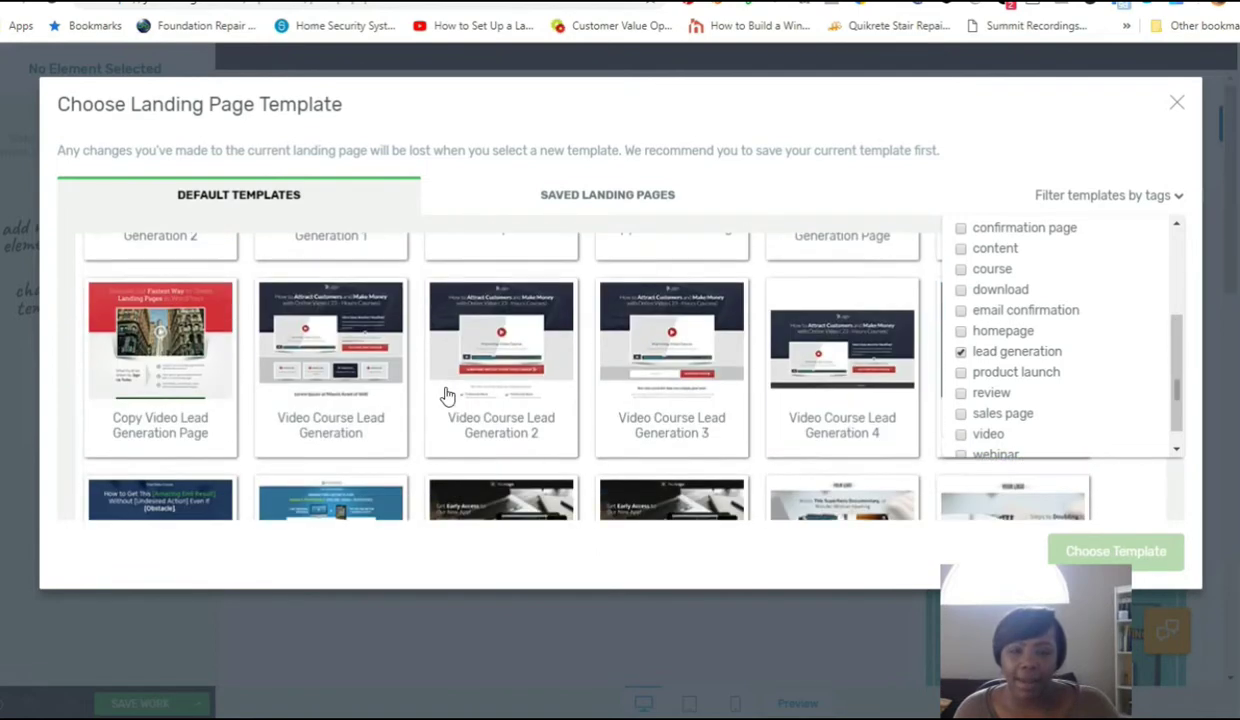
pyautogui.scroll(7, 445, 398)
pyautogui.scroll(12, 447, 397)
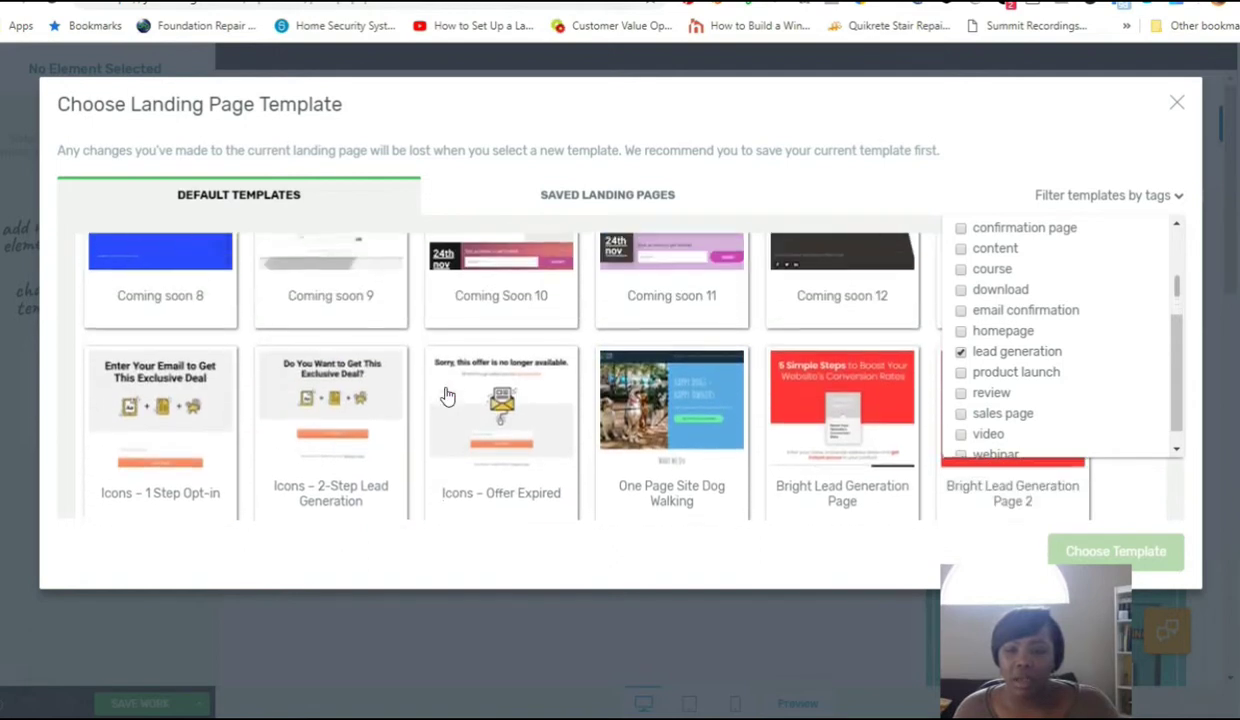
pyautogui.click(790, 395)
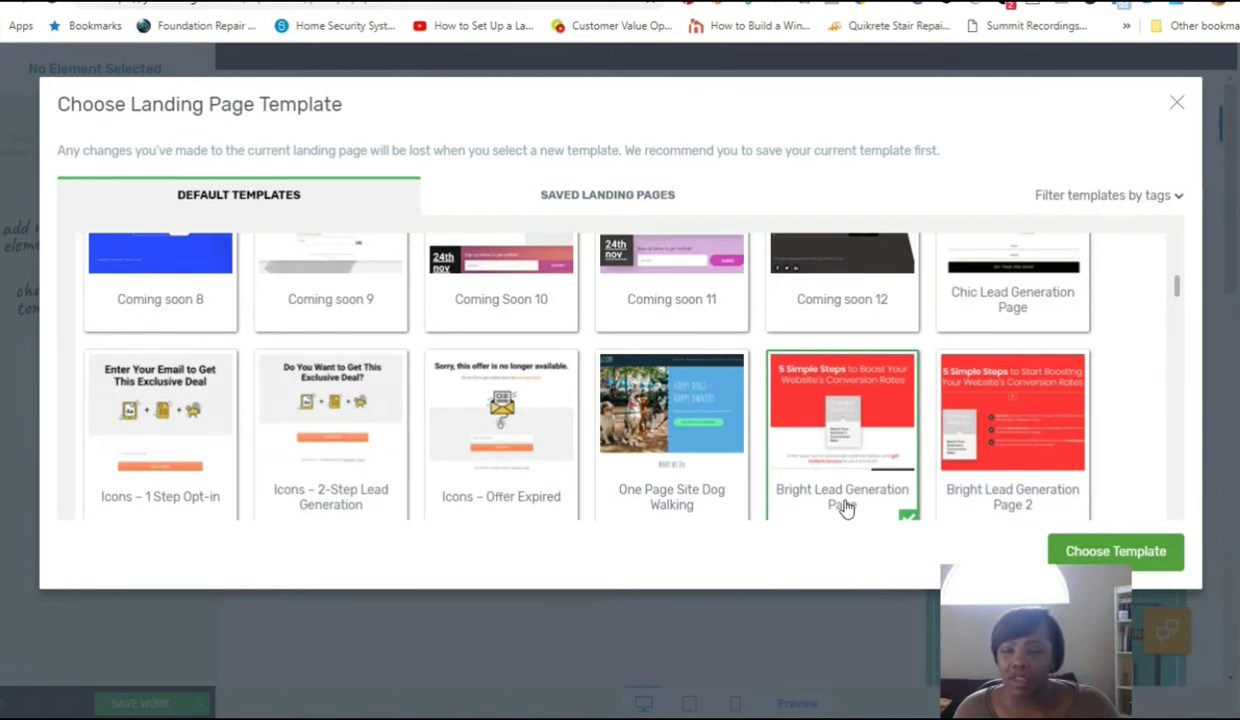
pyautogui.click(1086, 551)
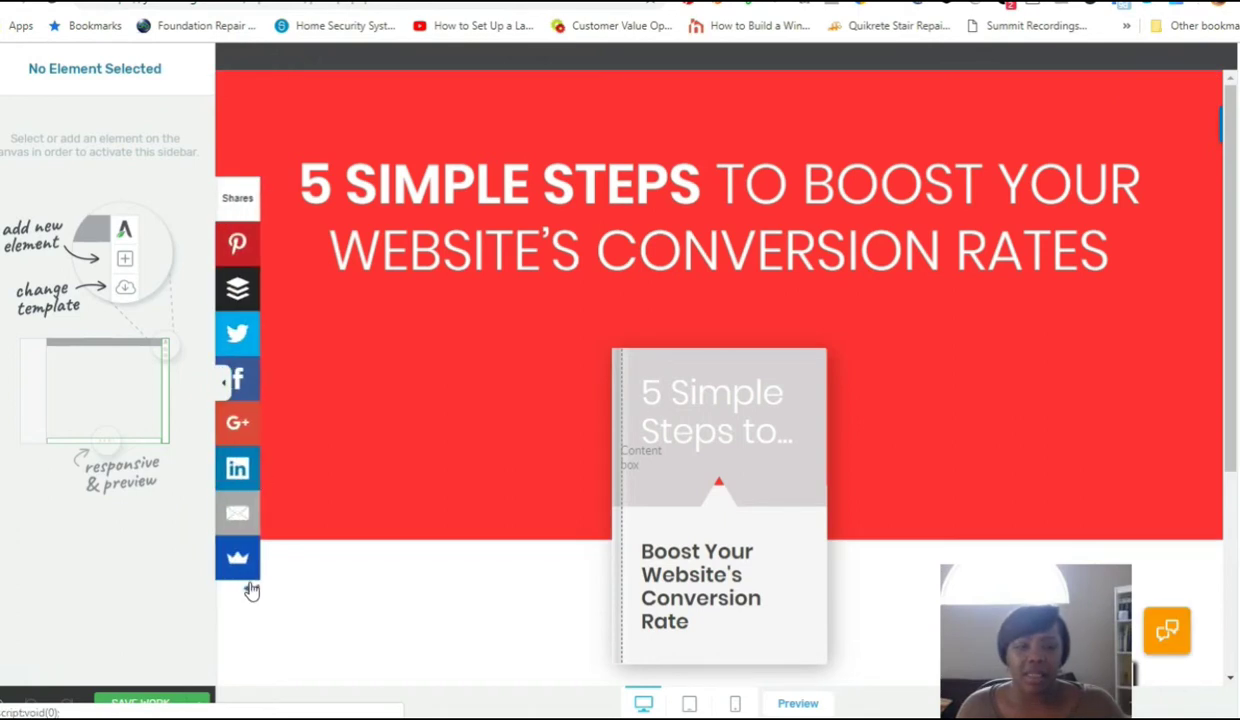
# Step: Hide the social share bar again and select the red background section behind the headline, with its settings showing
pyautogui.click(231, 588)
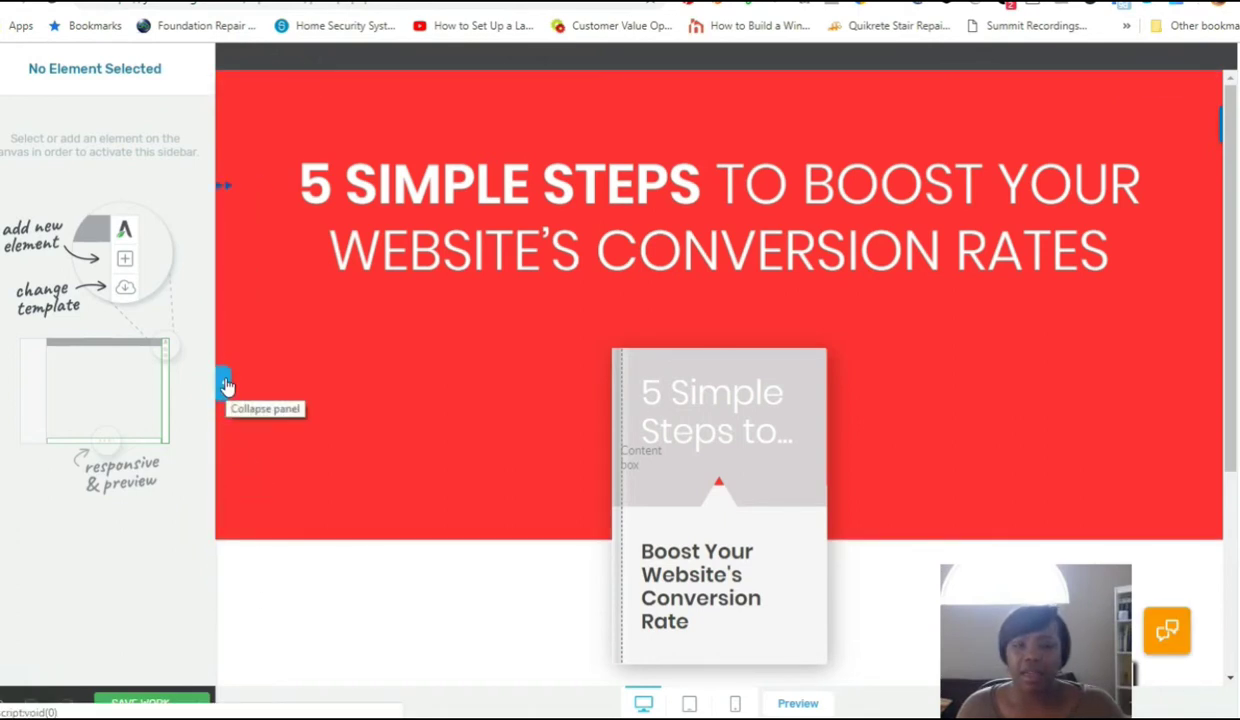
pyautogui.click(225, 385)
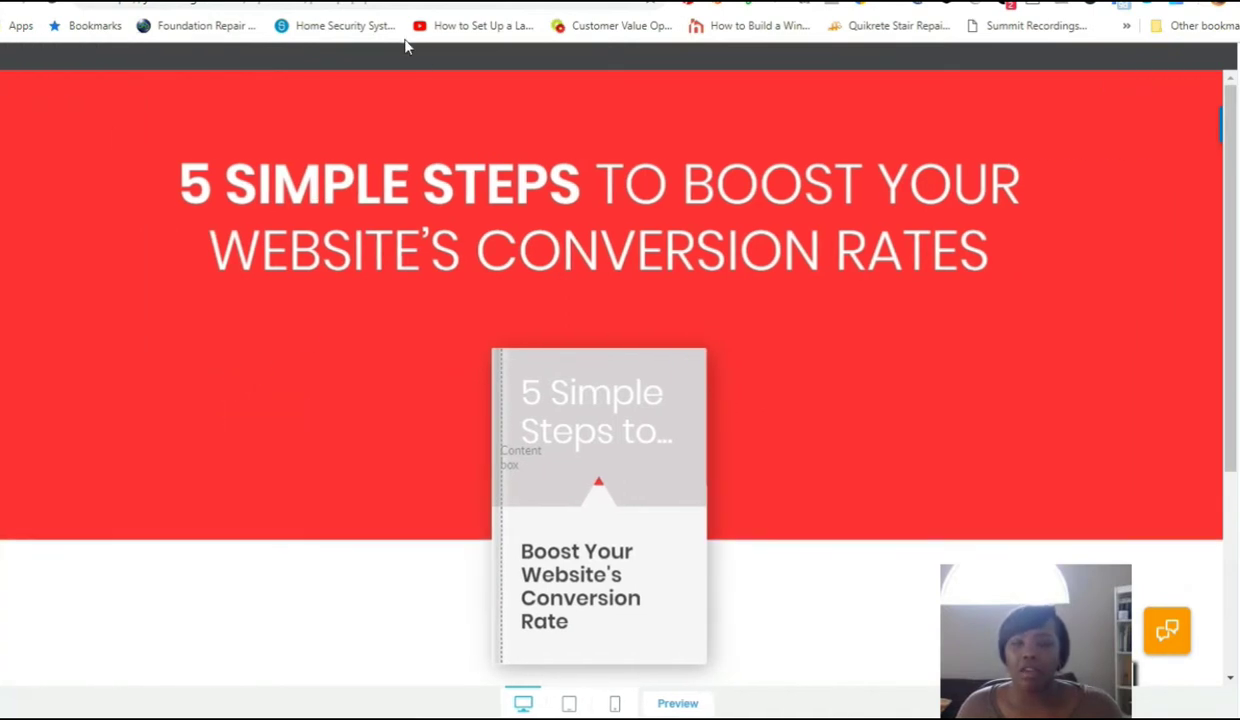
pyautogui.click(397, 82)
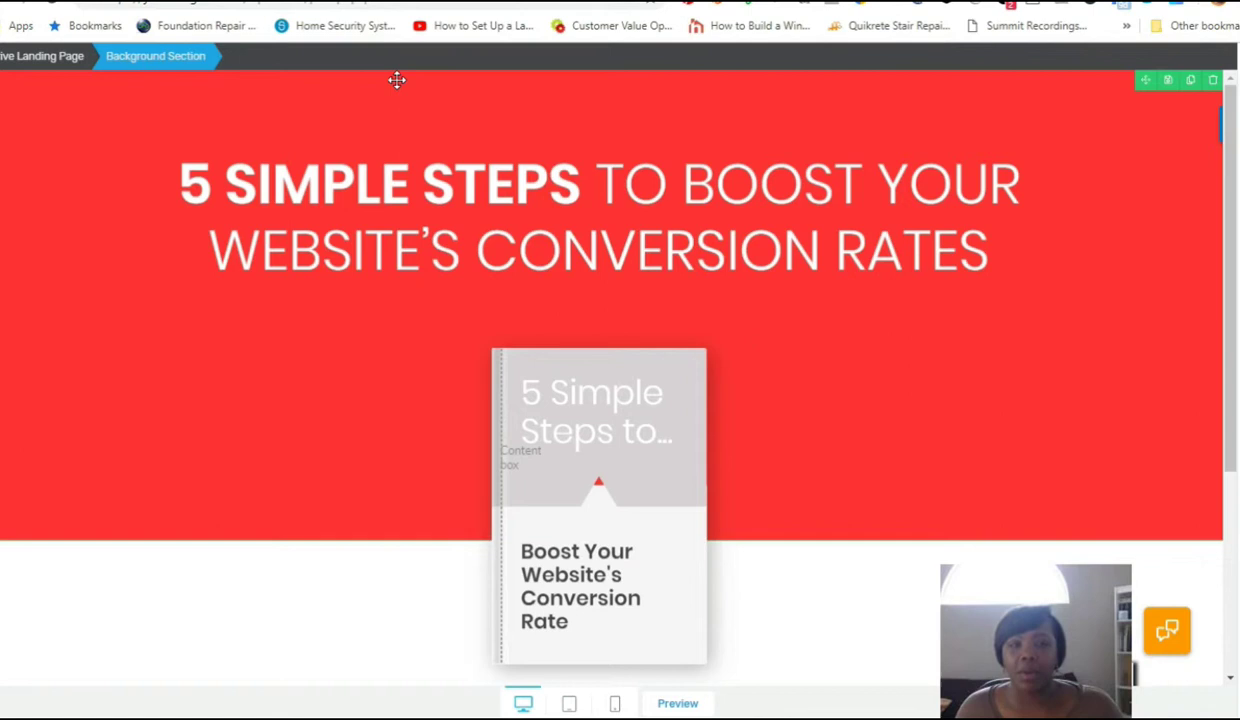
pyautogui.click(38, 340)
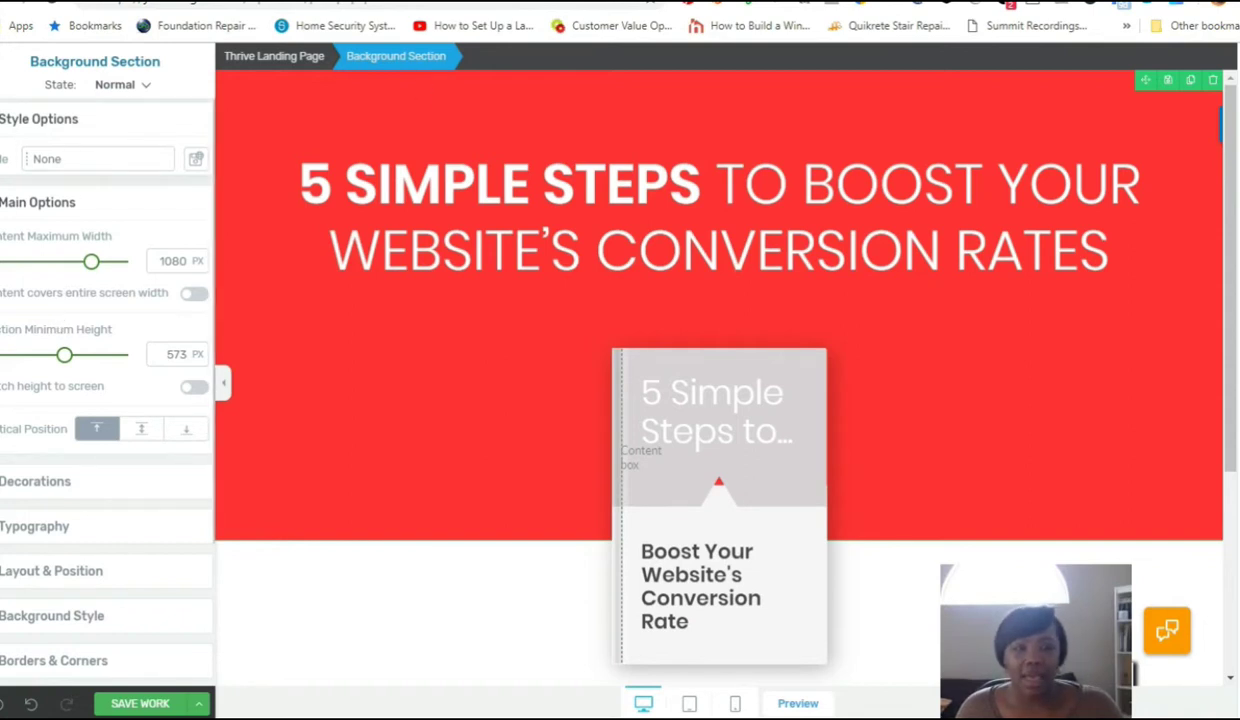
# Step: Set the background section's colour to #50a192, apply it and save the page
pyautogui.click(8, 118)
pyautogui.click(8, 163)
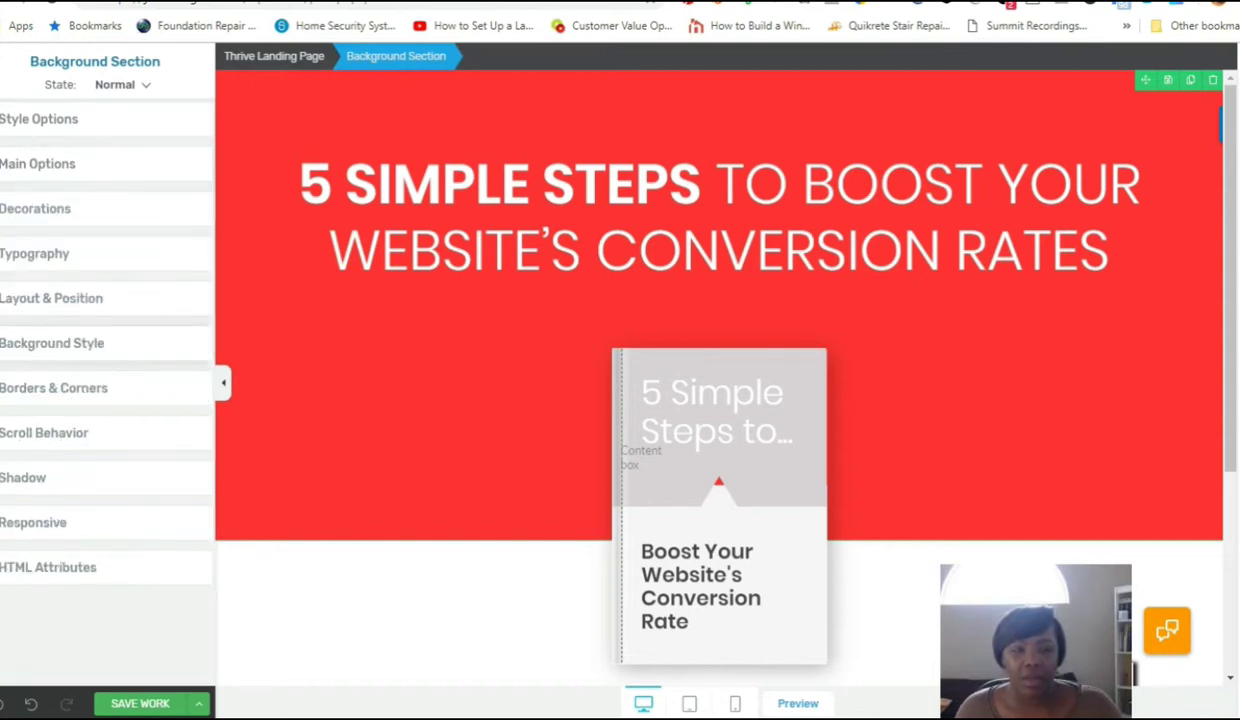
pyautogui.click(6, 343)
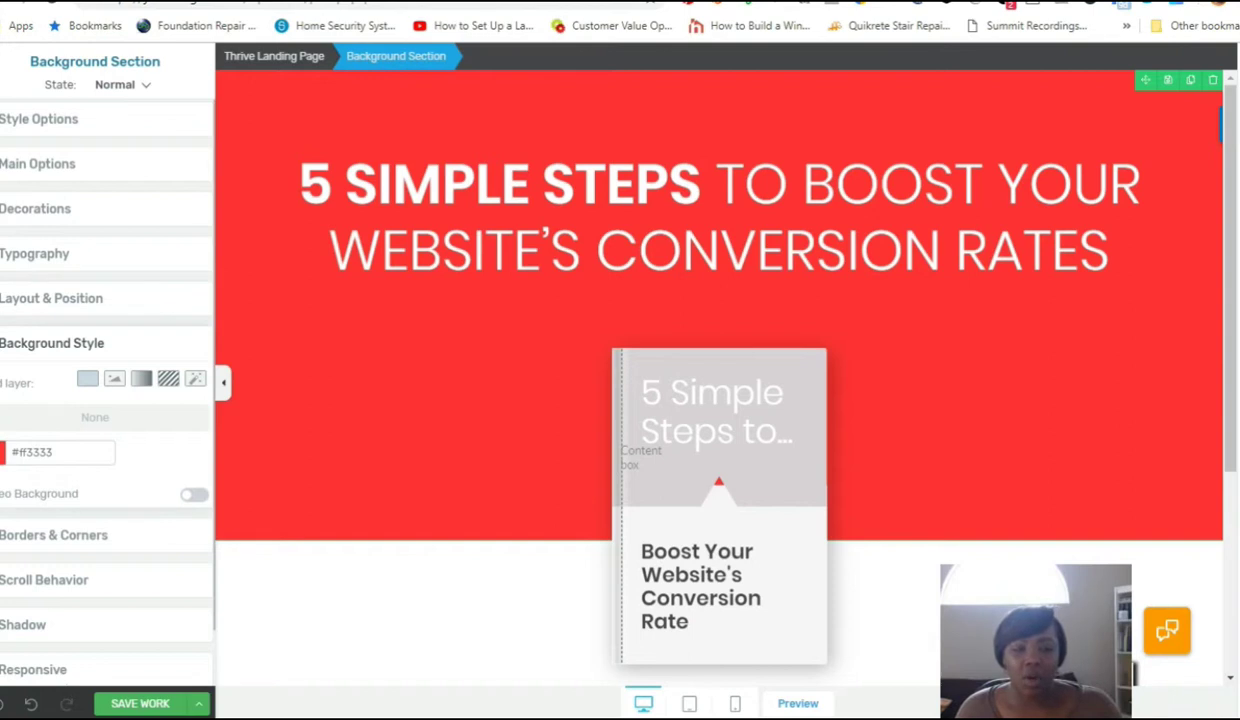
pyautogui.click(4, 452)
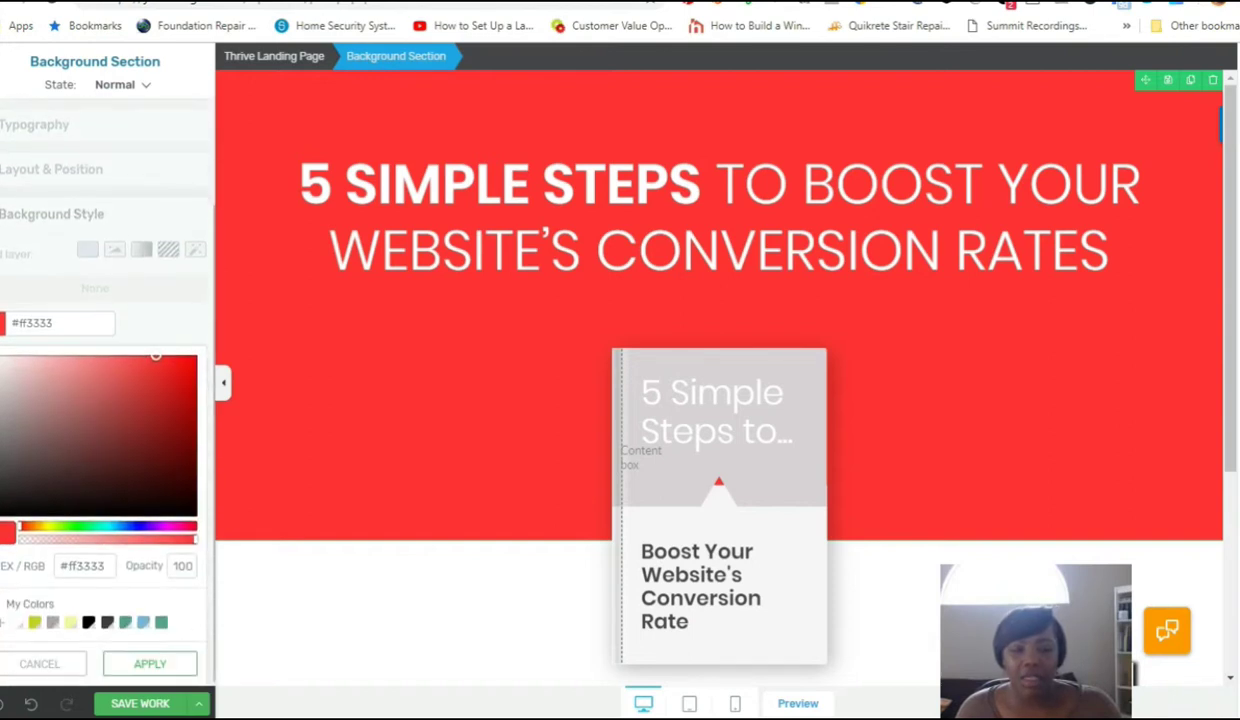
pyautogui.click(80, 566)
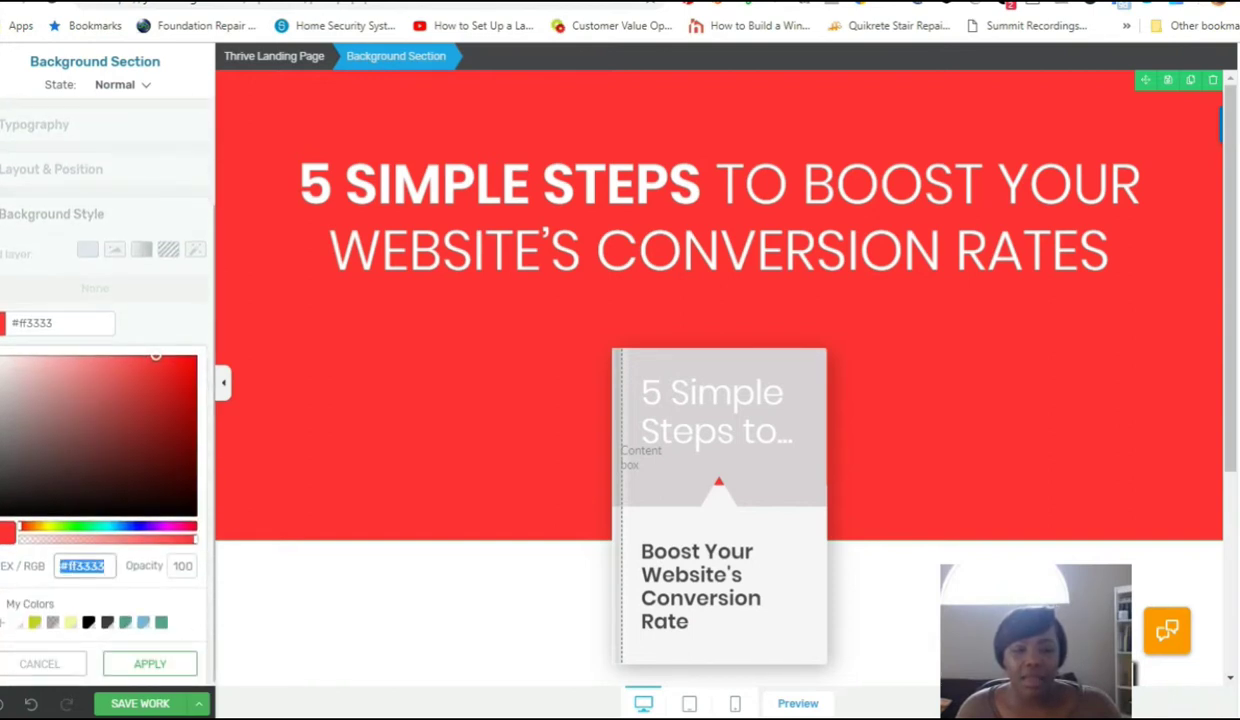
pyautogui.click(101, 566)
pyautogui.moveTo(101, 566); pyautogui.dragTo(79, 553)
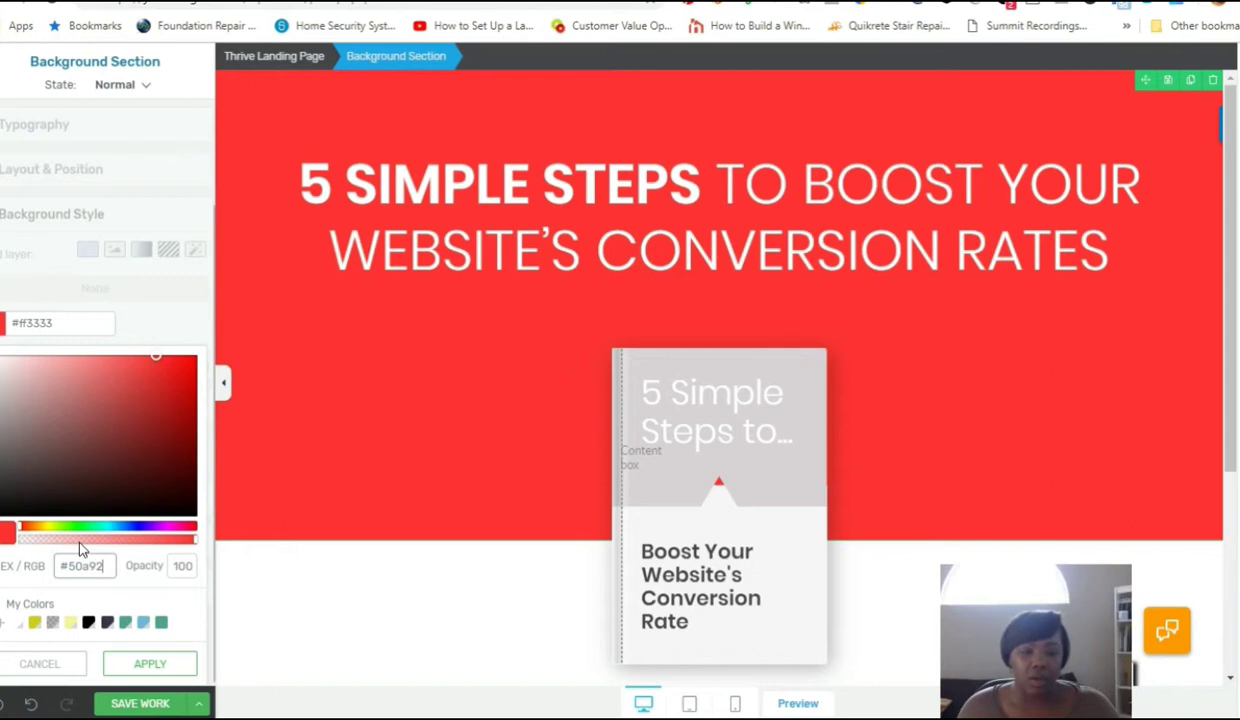
pyautogui.write('#50a1')
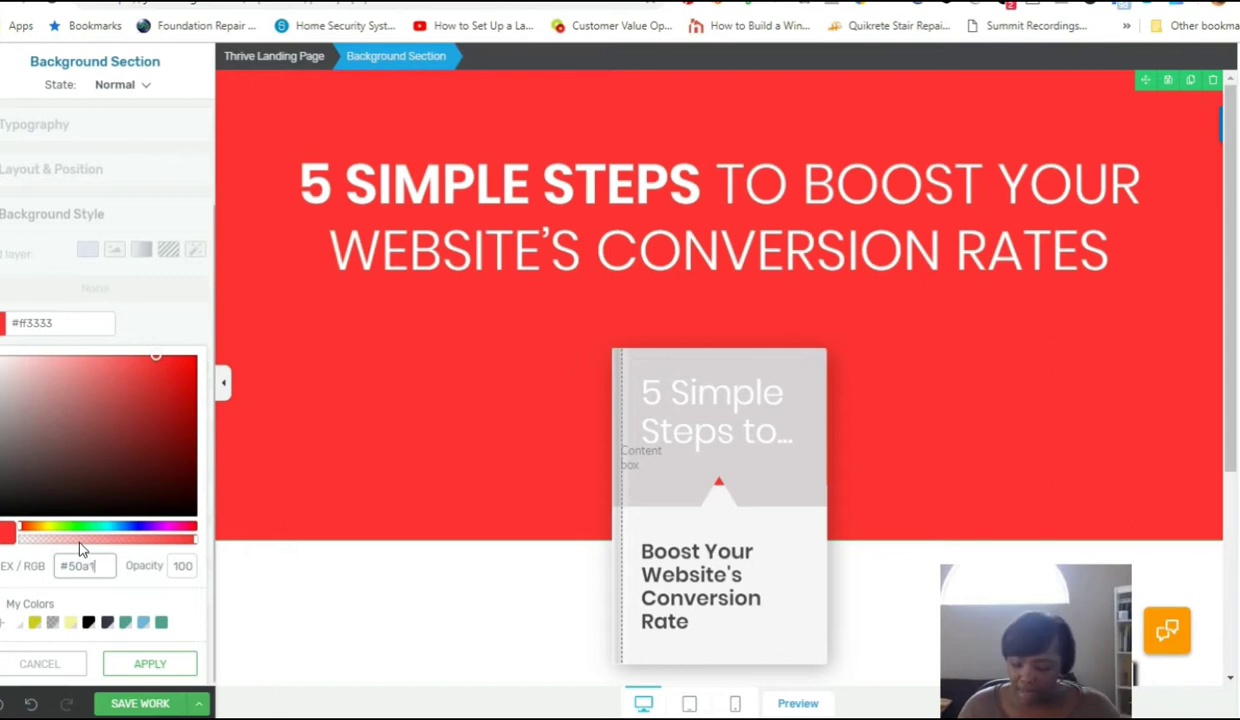
pyautogui.write('92')
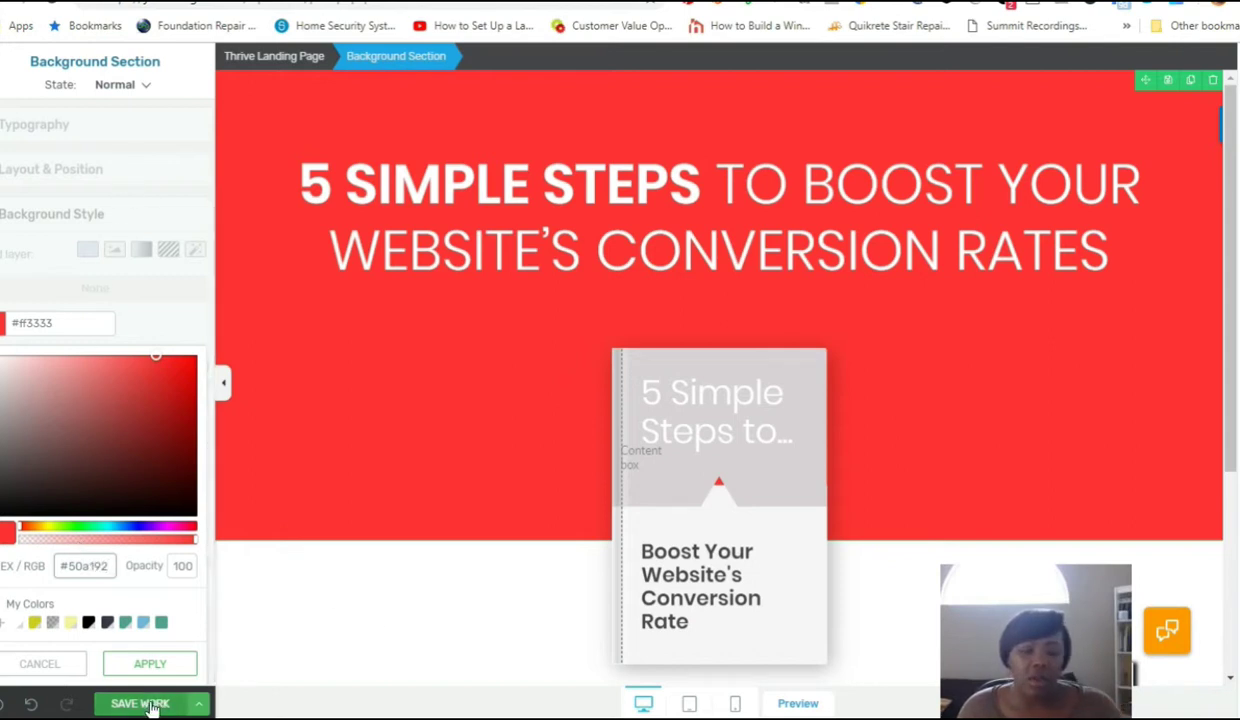
pyautogui.click(145, 668)
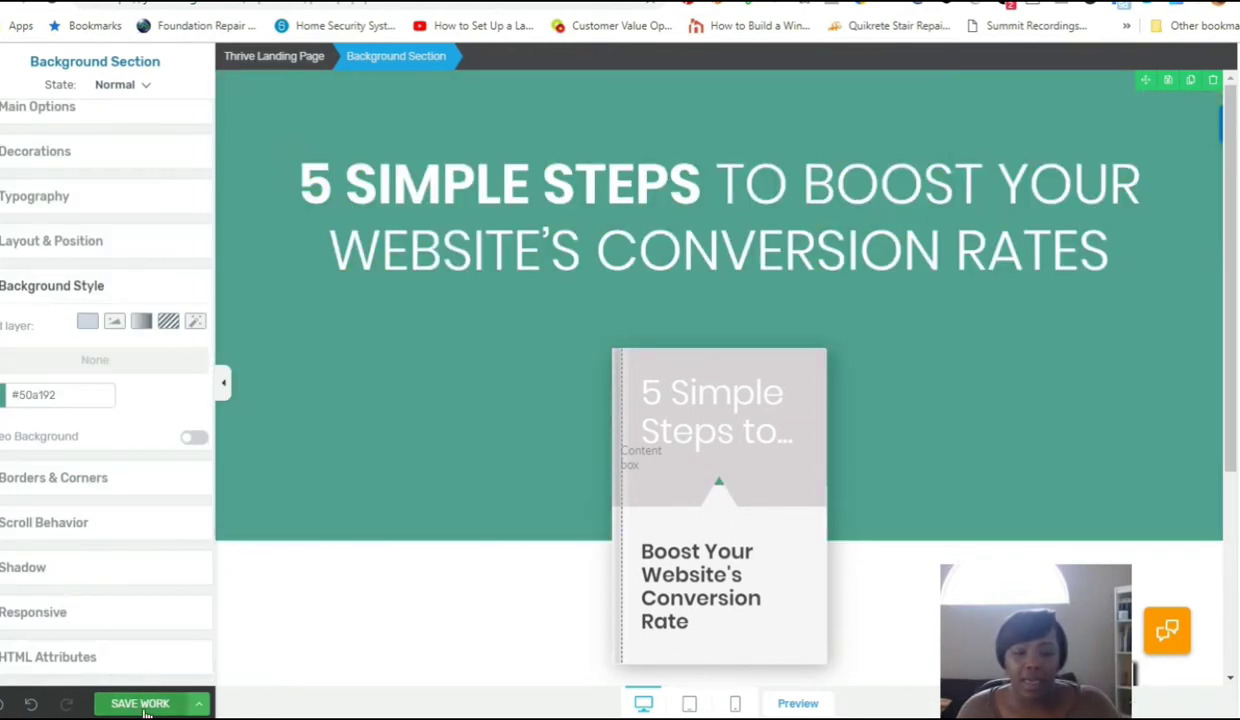
pyautogui.click(141, 704)
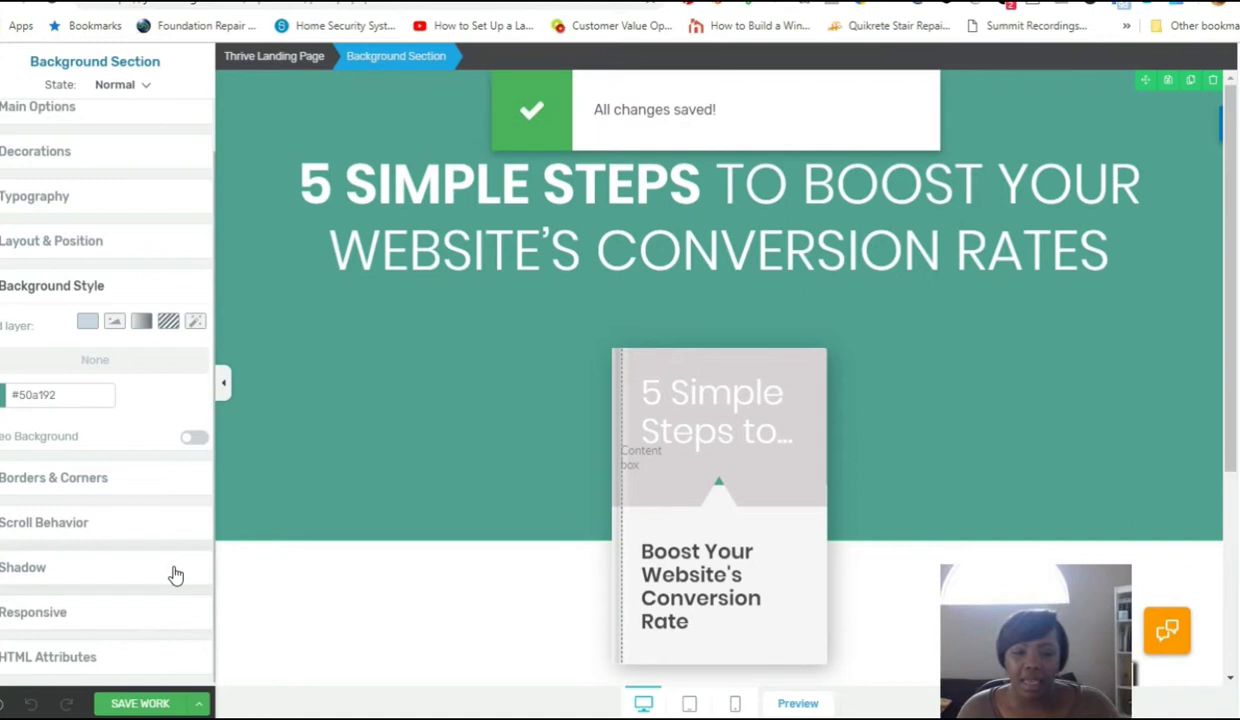
# Step: Replace the main headline text with "5 WAYS TO MAKE YOUR WORDPRESS WEBSITE EPIC"
pyautogui.click(312, 184)
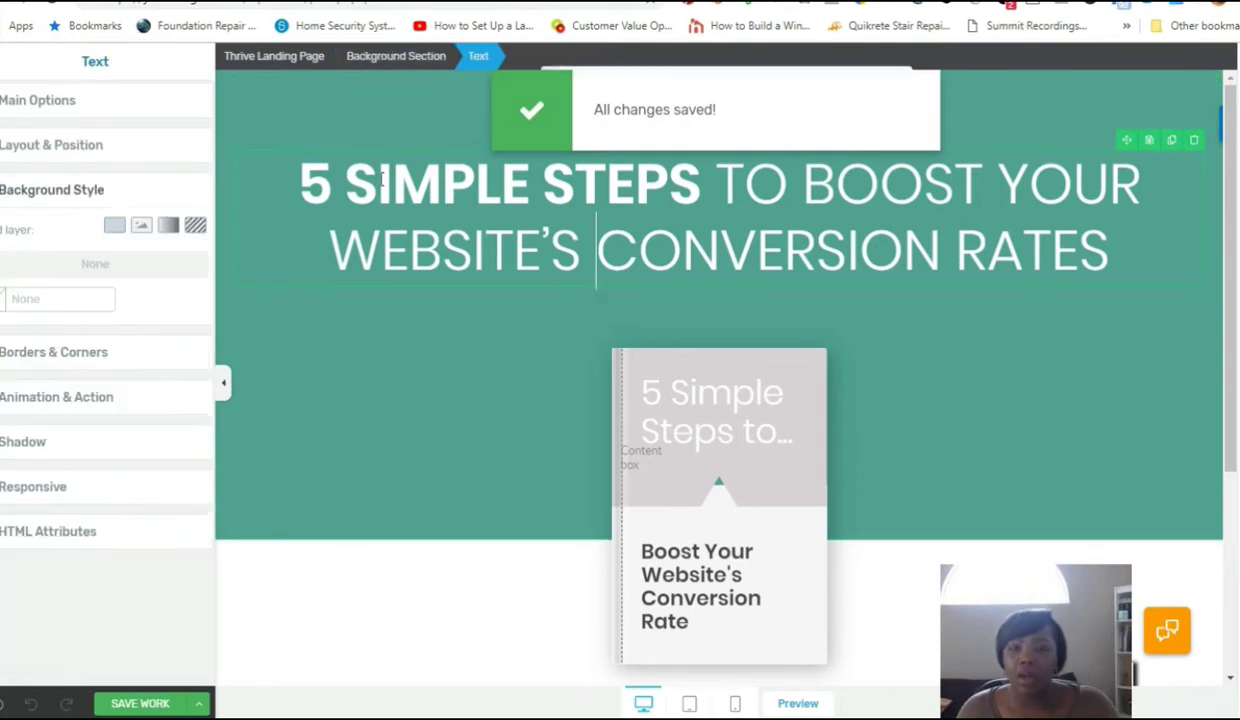
pyautogui.moveTo(312, 184); pyautogui.dragTo(1106, 258)
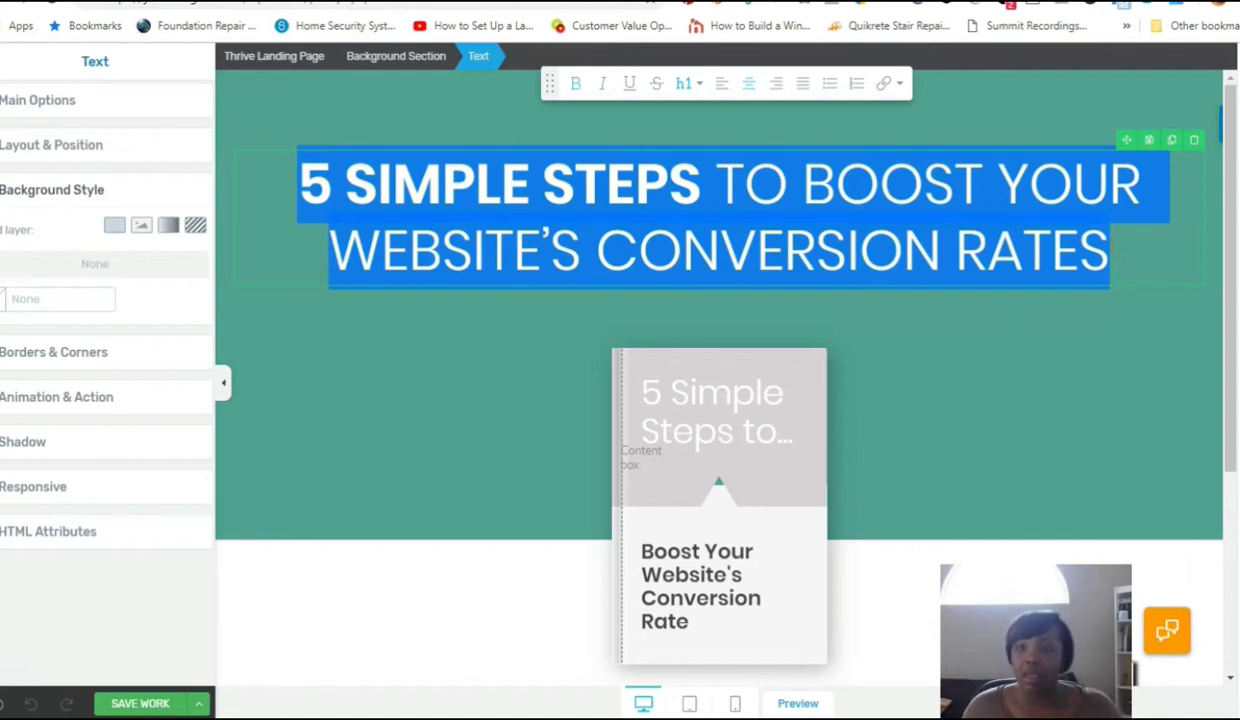
pyautogui.write('5')
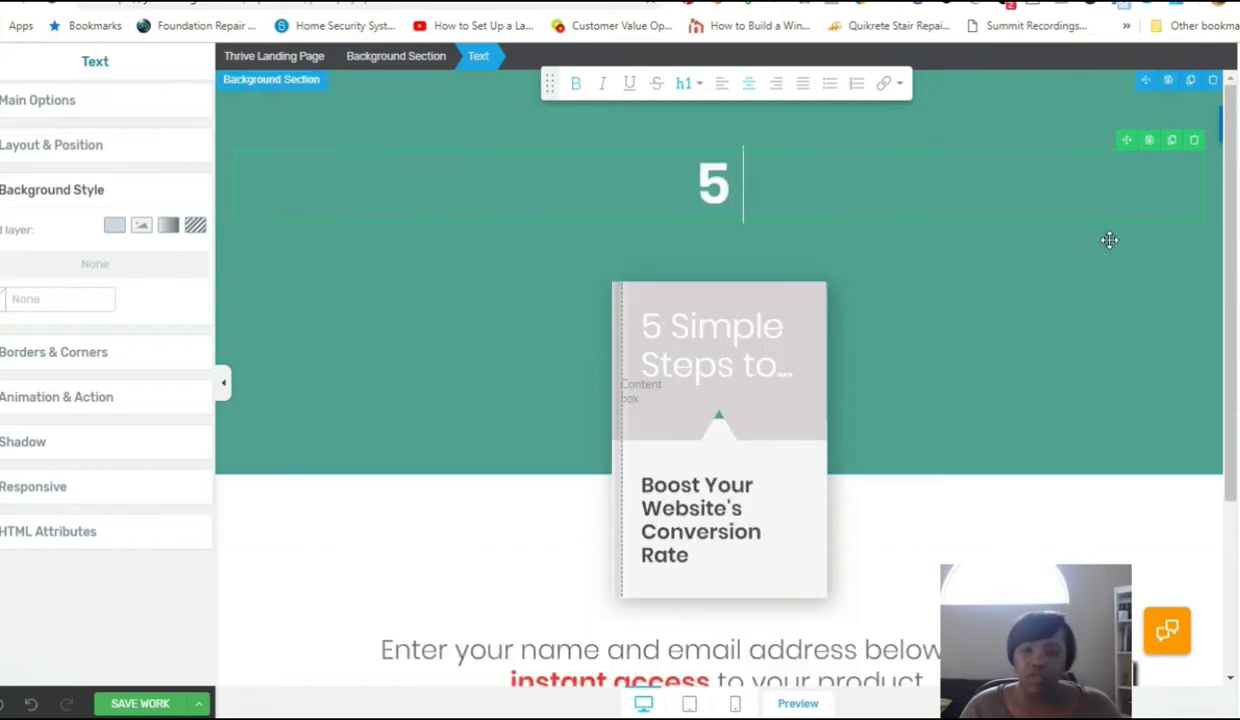
pyautogui.write(' WAYS TO MAKE YOUR W')
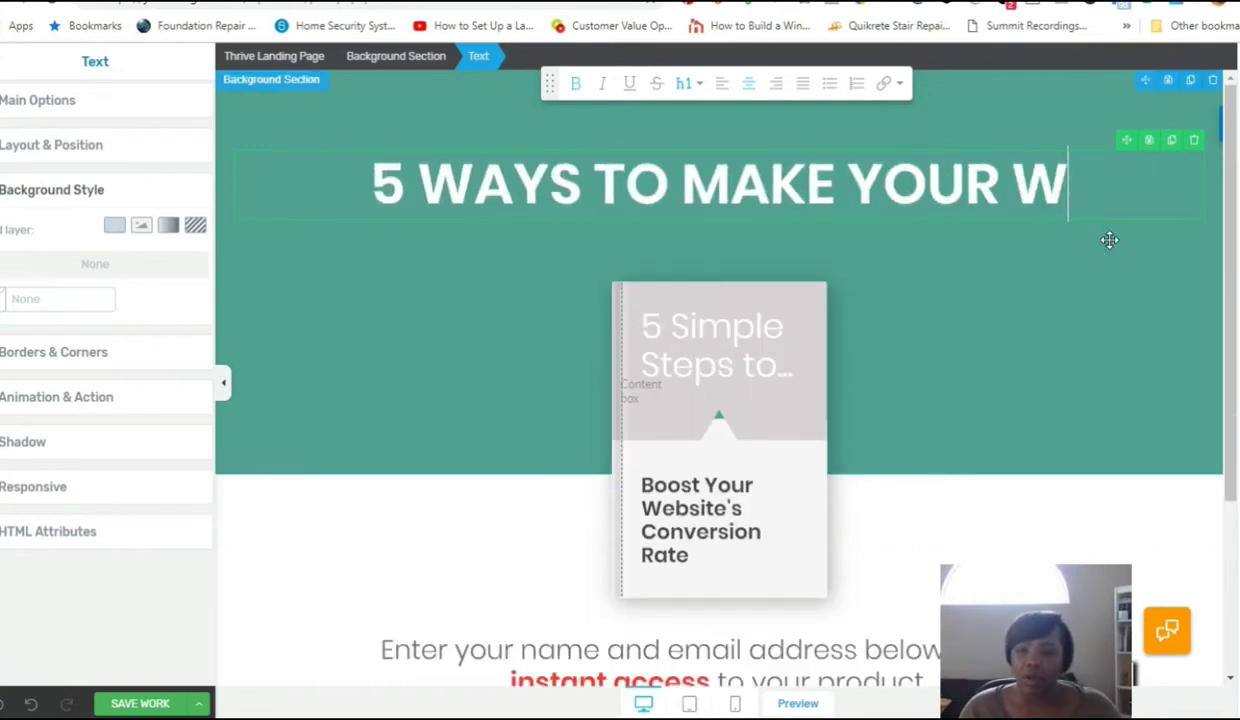
pyautogui.write('ORDPRESS WEBSITE EPIC')
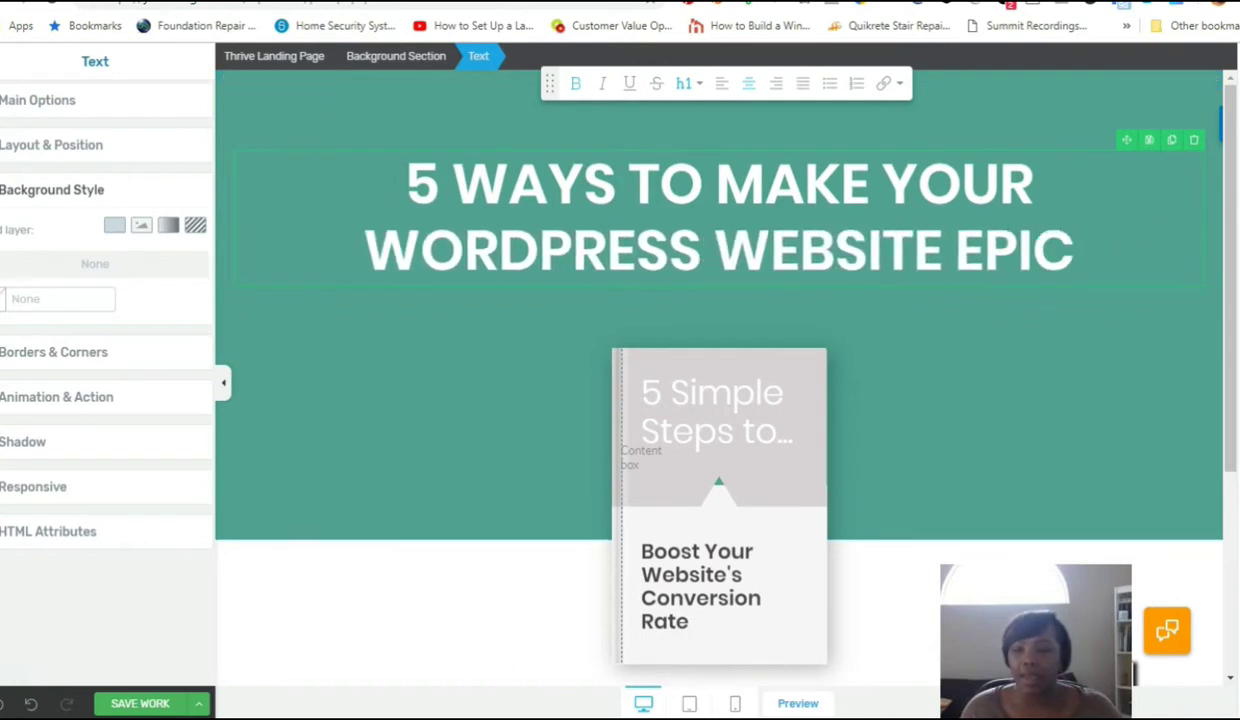
# Step: Remove the bold from "WORDPRESS WEBSITE EPIC" in the headline and start that part on its own line
pyautogui.moveTo(1080, 250); pyautogui.dragTo(362, 240)
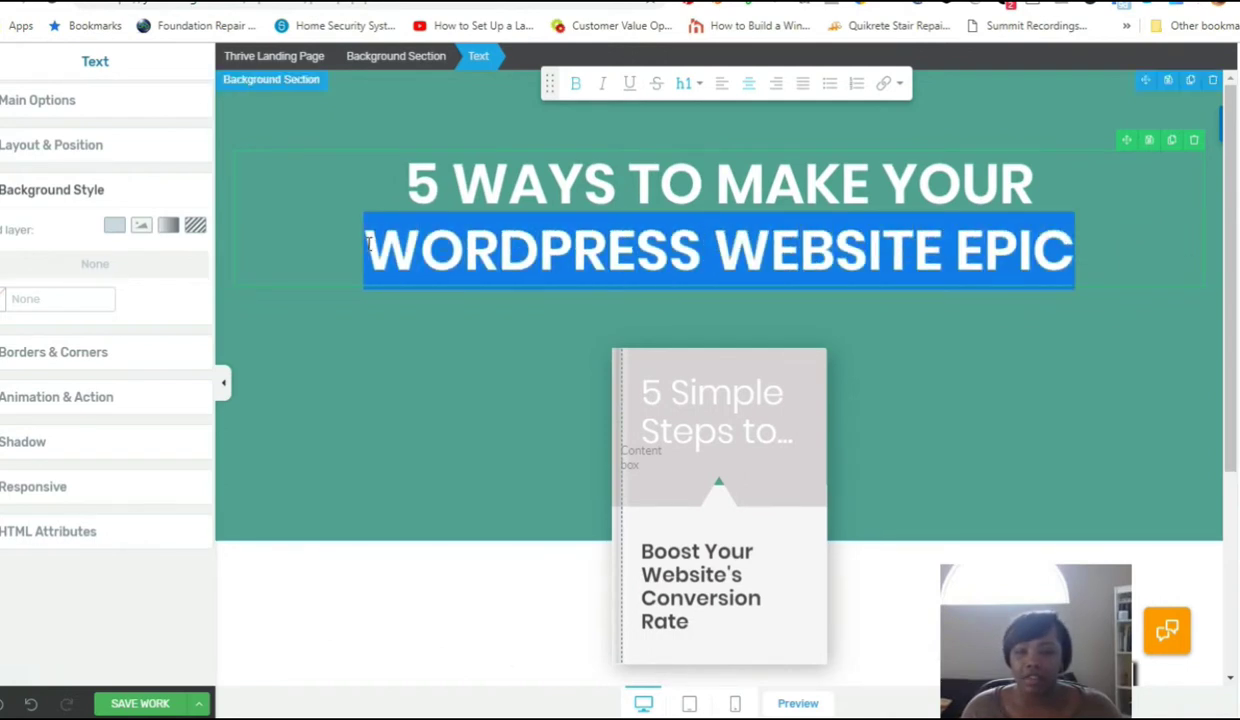
pyautogui.click(575, 83)
pyautogui.click(888, 250)
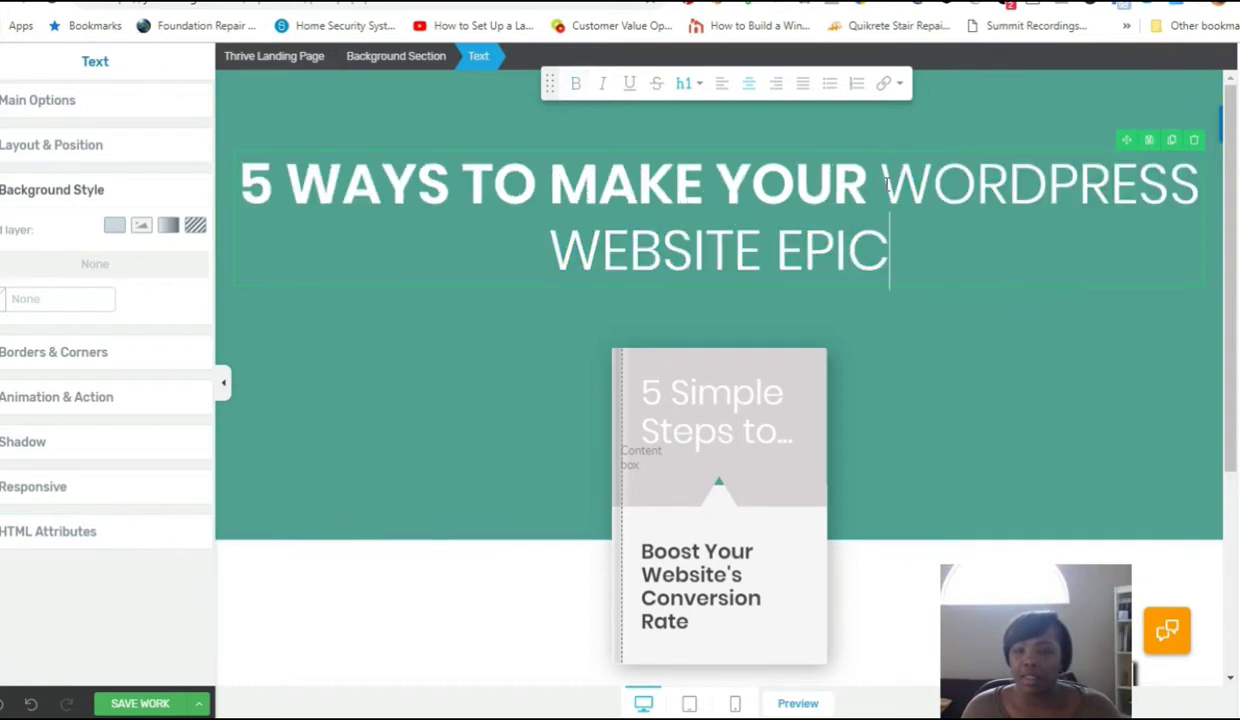
pyautogui.click(882, 183)
pyautogui.hotkey('shift', 'Return')
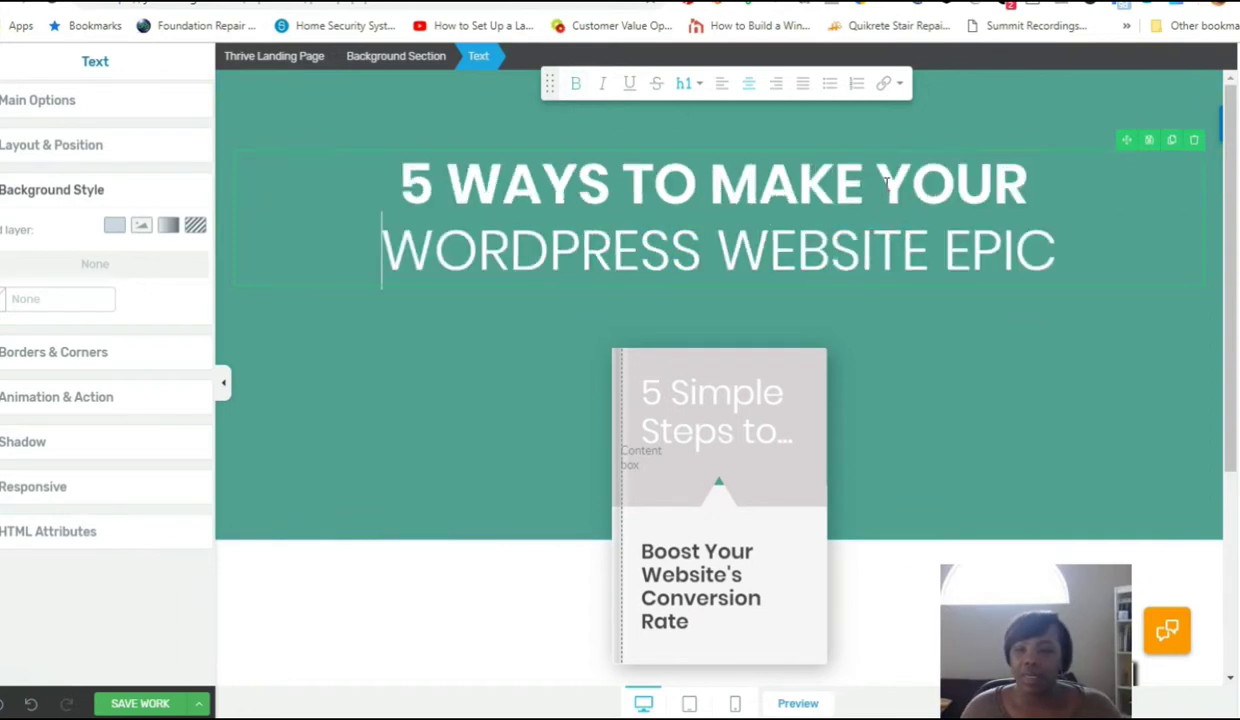
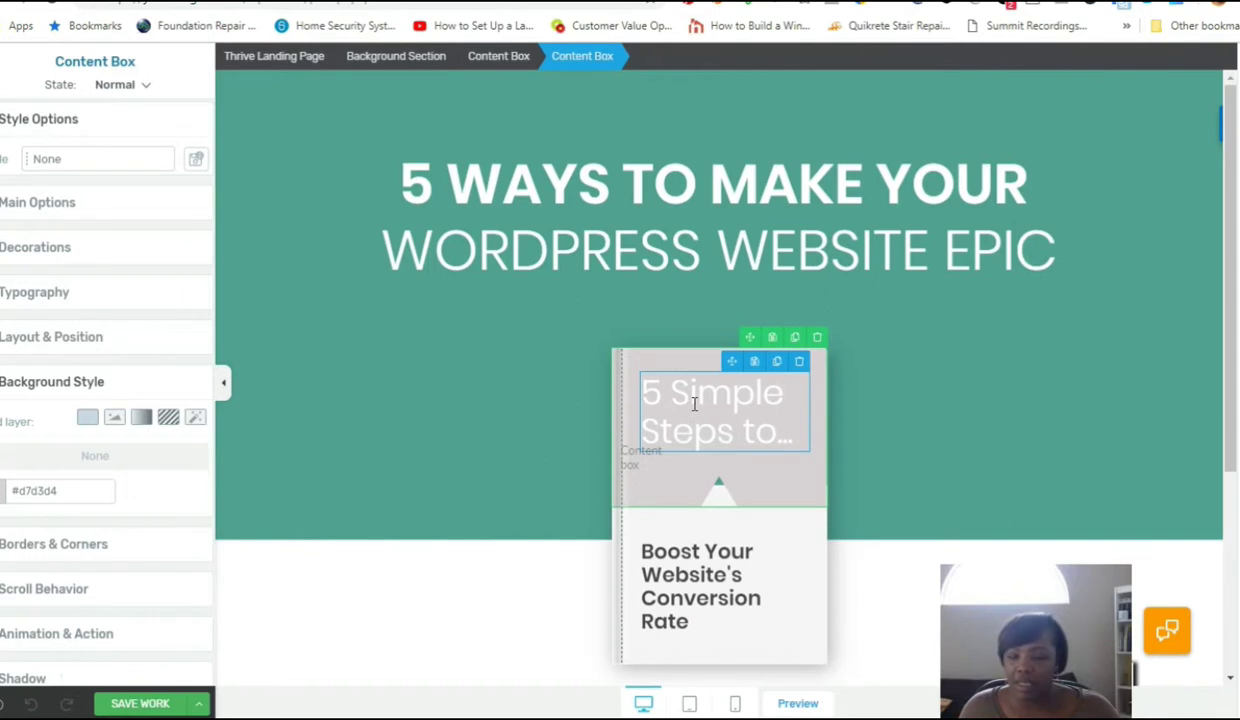
# Step: Replace the book cover's upper text with "5 ways to make your wordpress website epic" and set its font size to 25 px
pyautogui.click(791, 430)
pyautogui.moveTo(791, 430); pyautogui.dragTo(636, 381)
pyautogui.write('5')
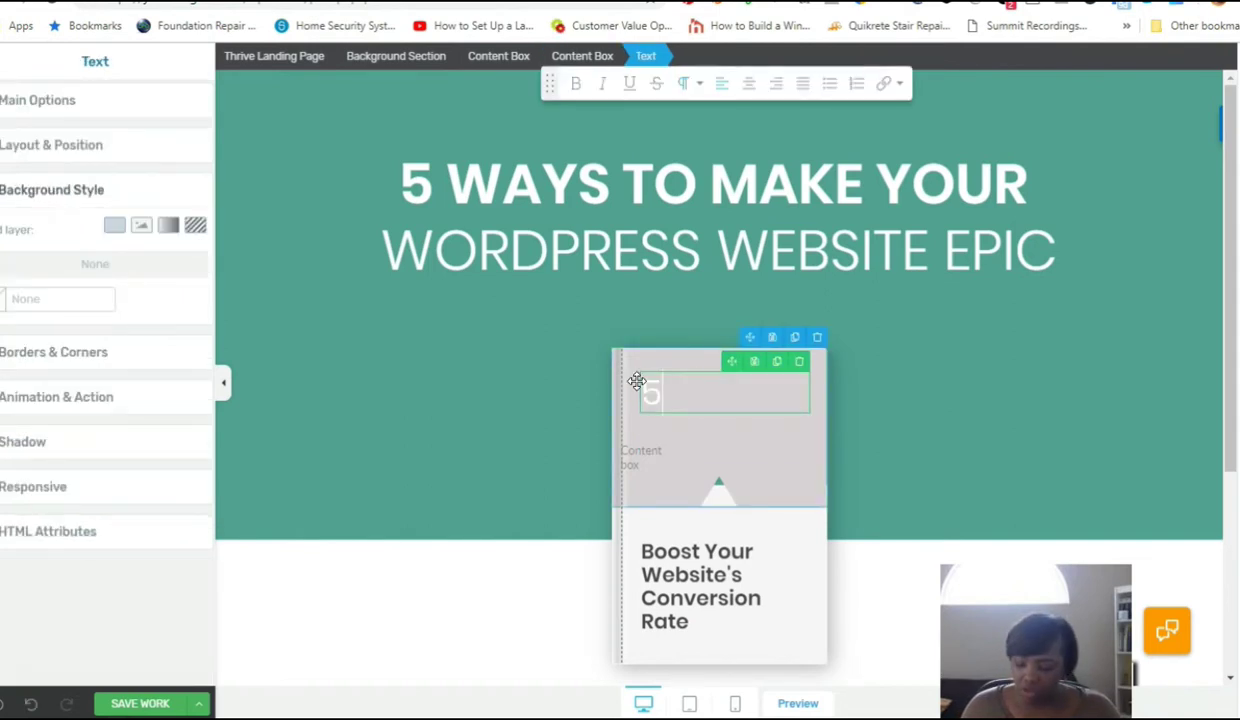
pyautogui.write(' ways to make')
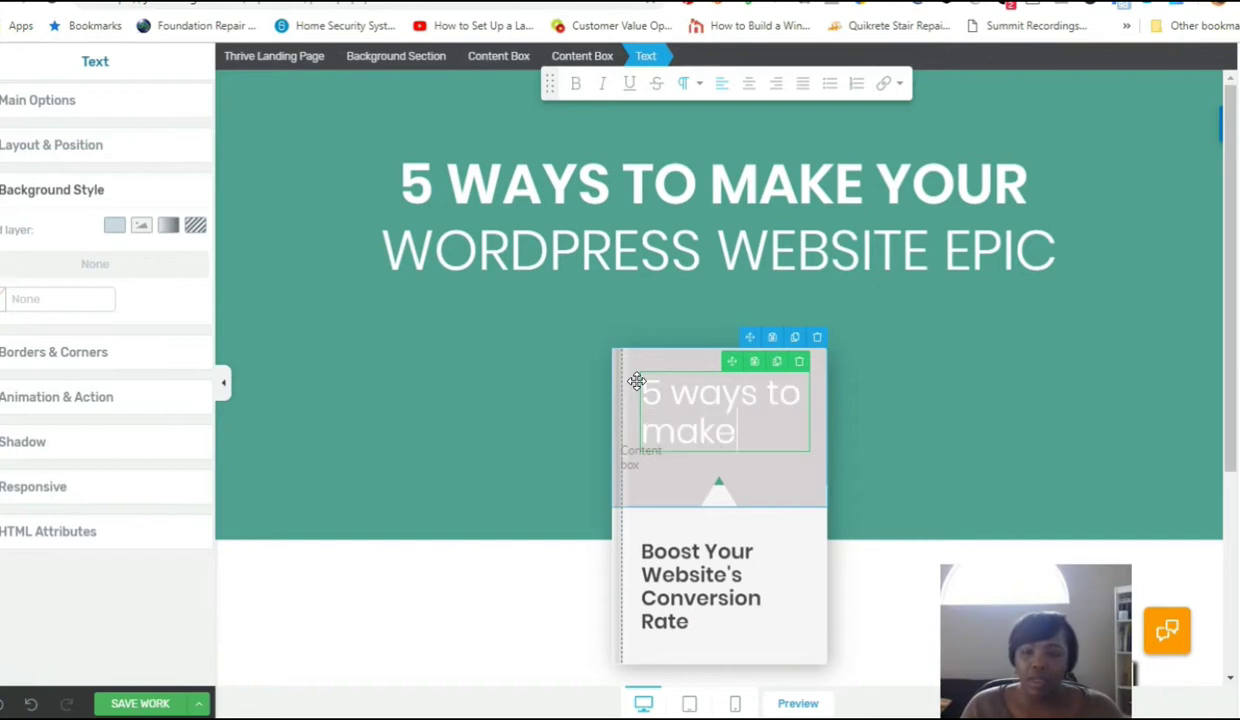
pyautogui.write(' your wordpress website pic')
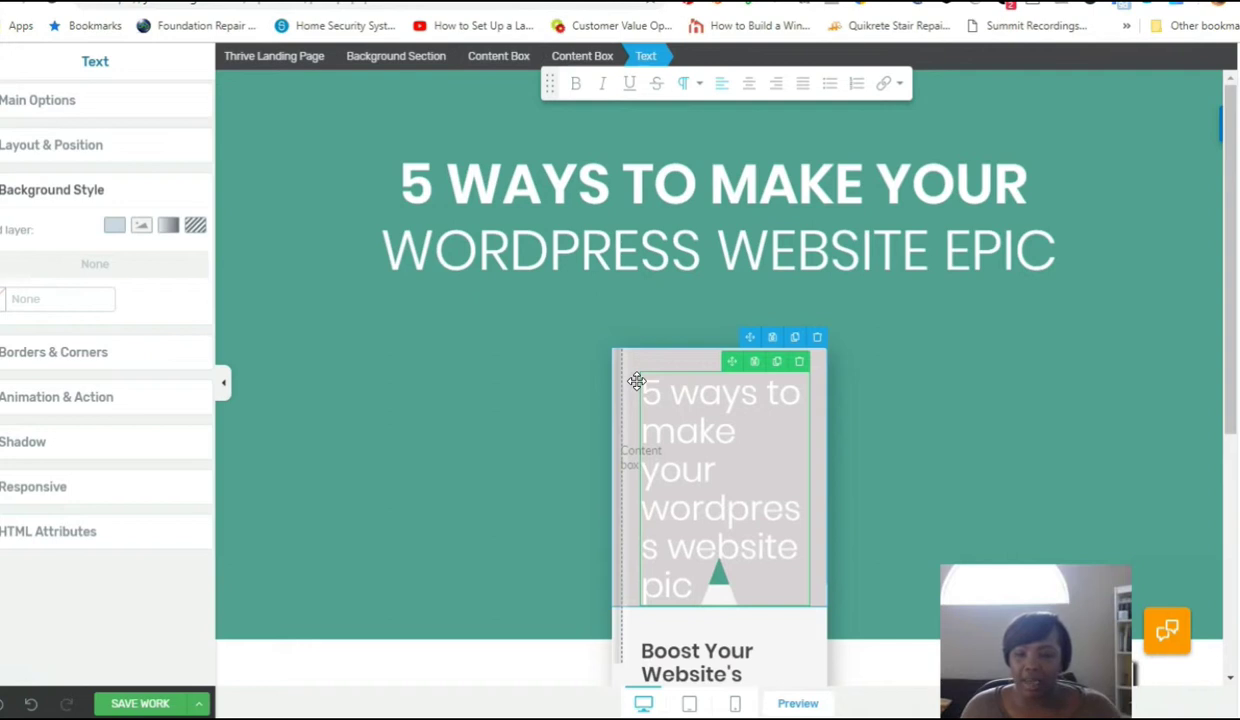
pyautogui.click(642, 585)
pyautogui.write('e')
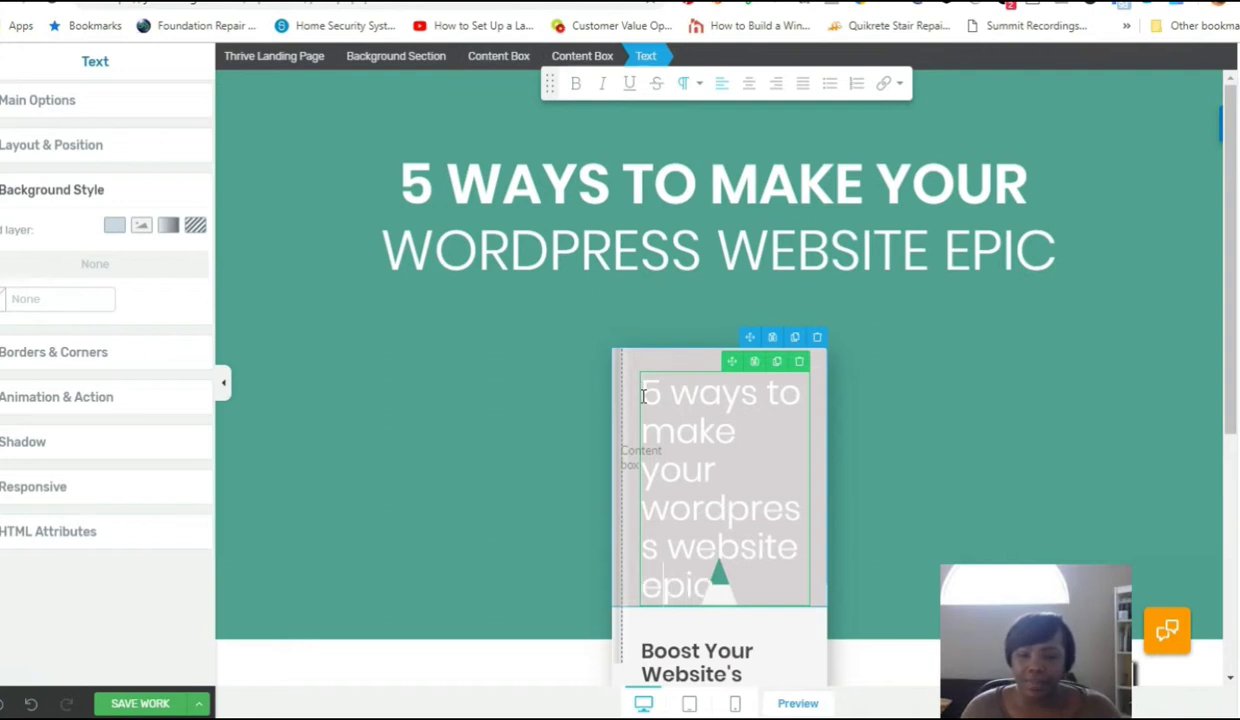
pyautogui.moveTo(718, 587); pyautogui.dragTo(651, 397)
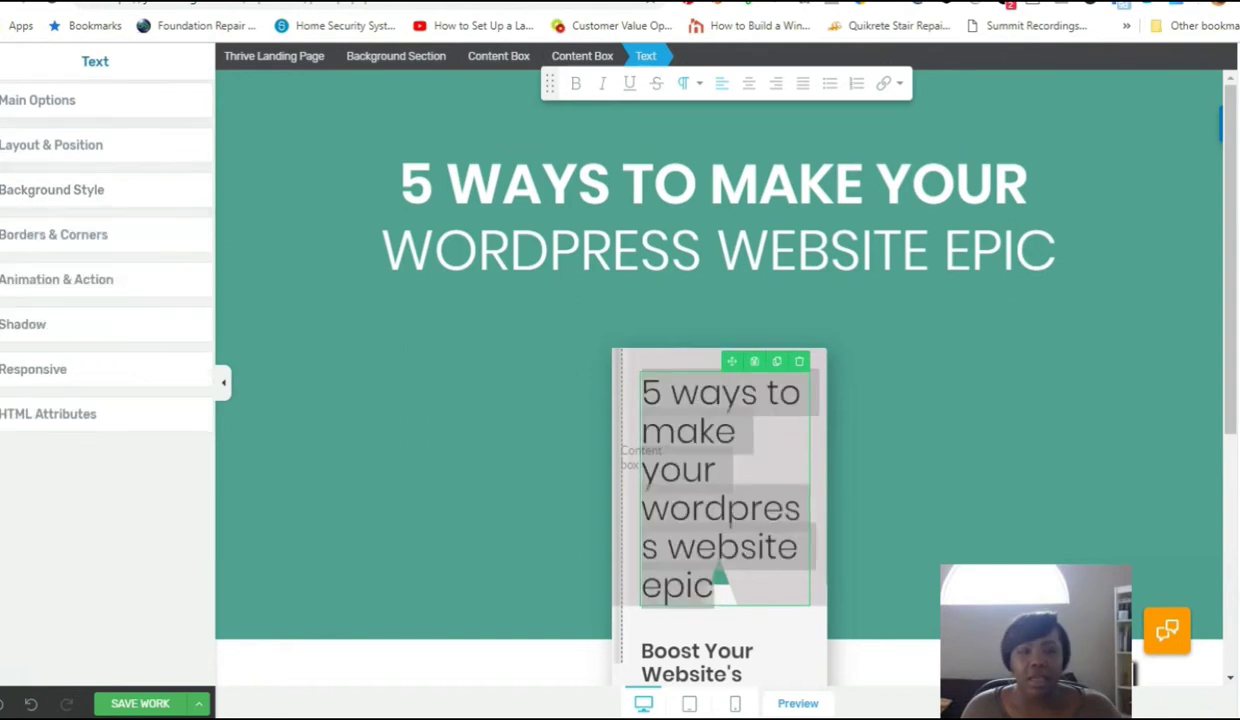
pyautogui.moveTo(27, 316); pyautogui.dragTo(16, 318)
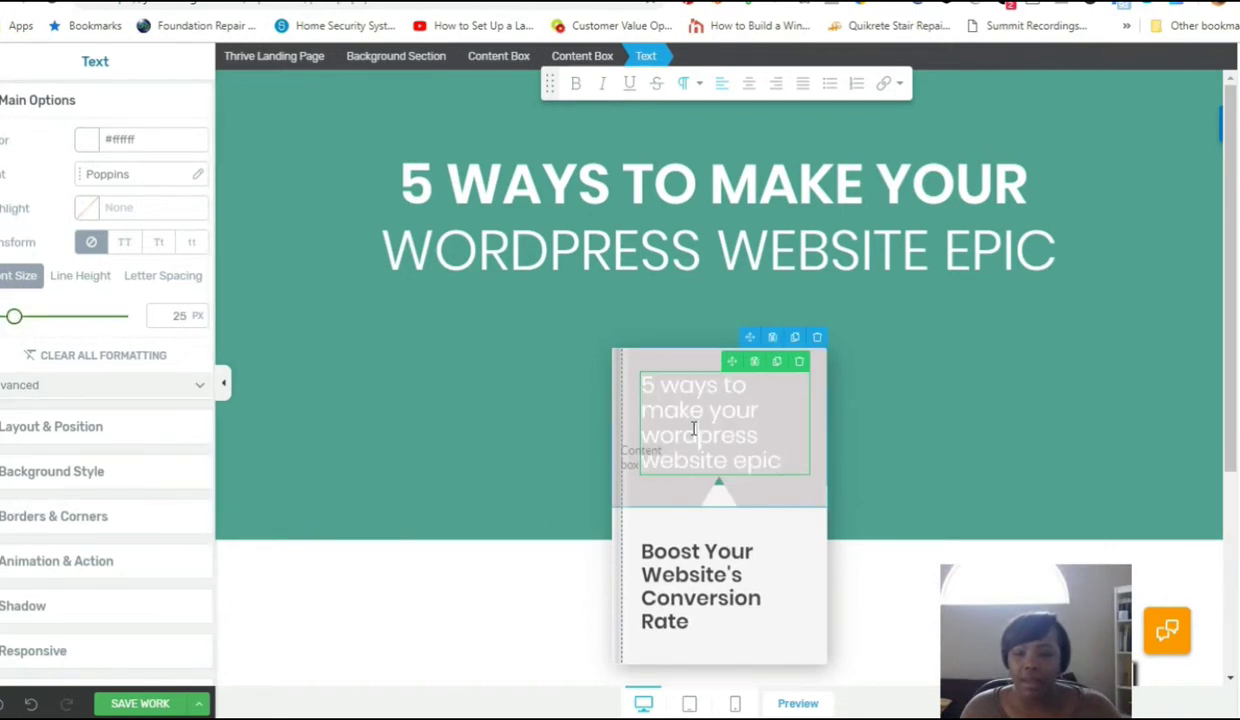
# Step: Set the background colour of the book cover's upper content box to the saved Key Lime Pie colour, #cdcd22
pyautogui.click(644, 355)
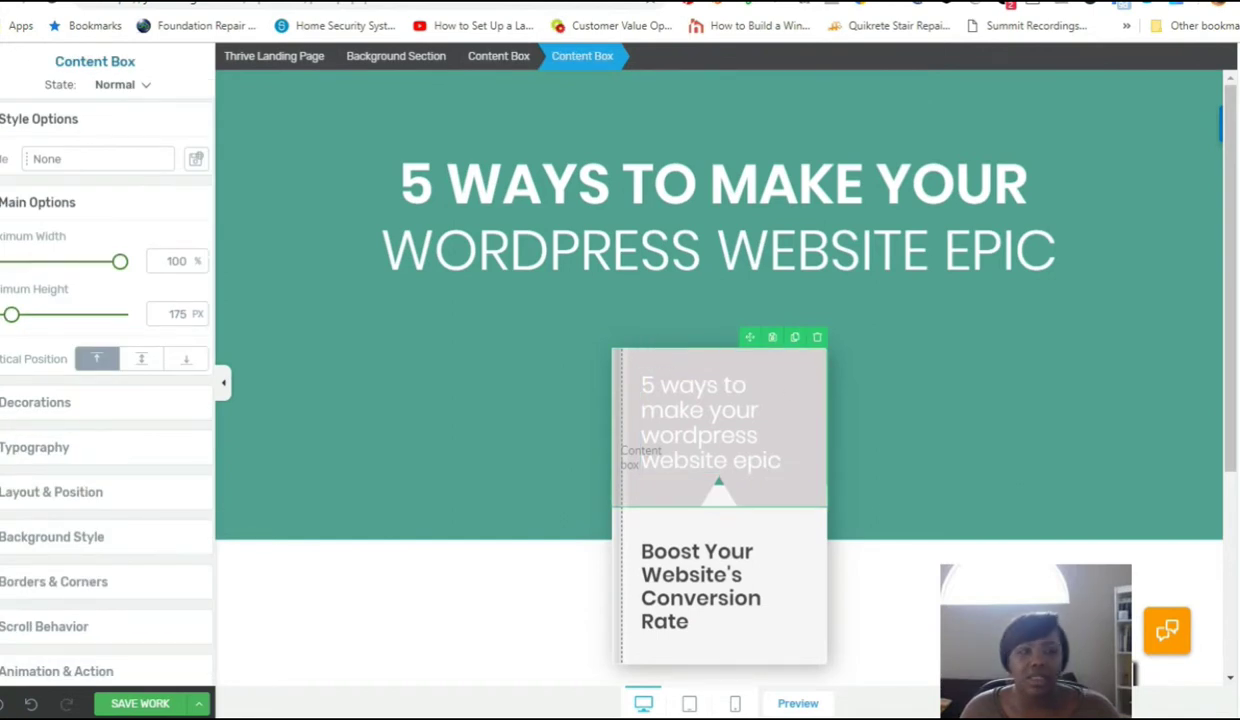
pyautogui.scroll(-1, 105, 400)
pyautogui.click(37, 163)
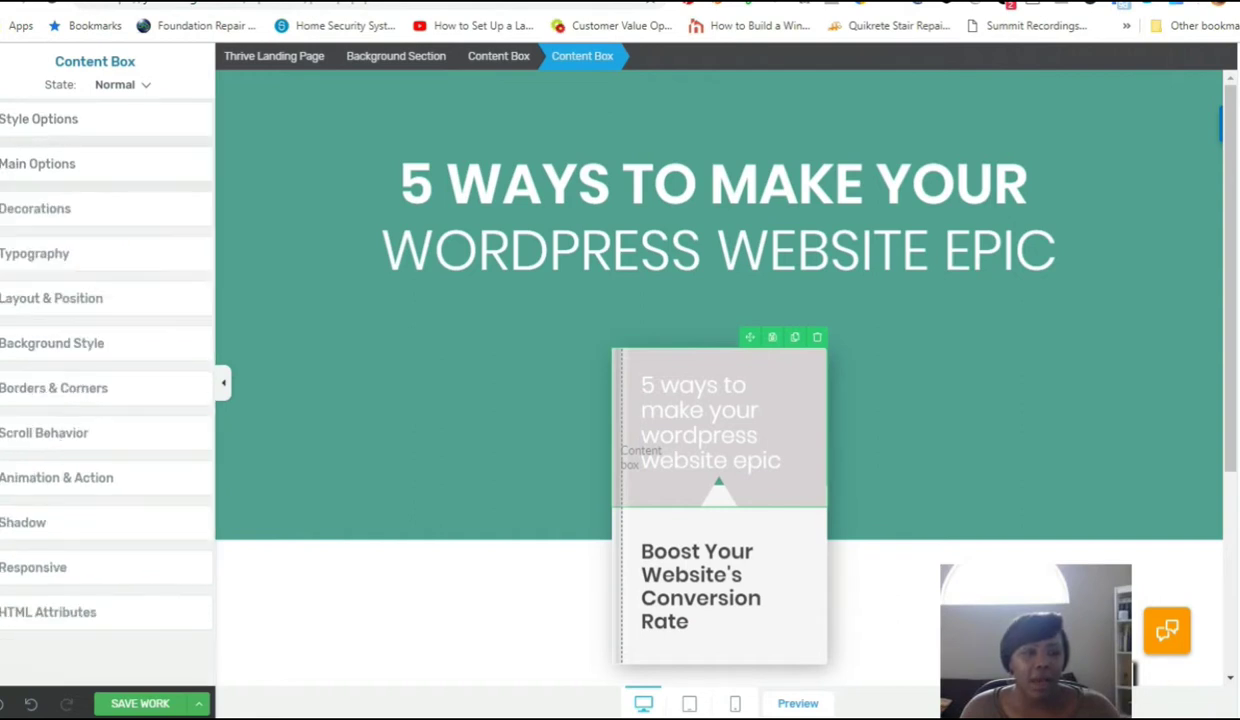
pyautogui.click(51, 343)
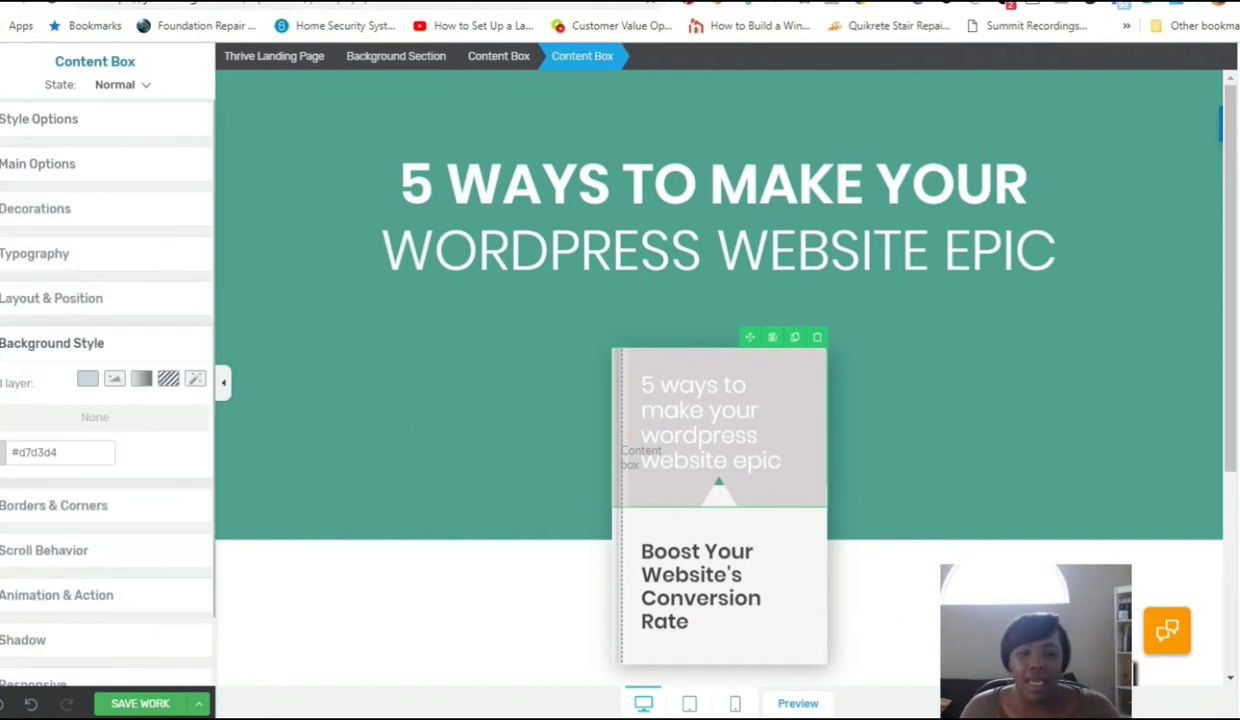
pyautogui.click(60, 452)
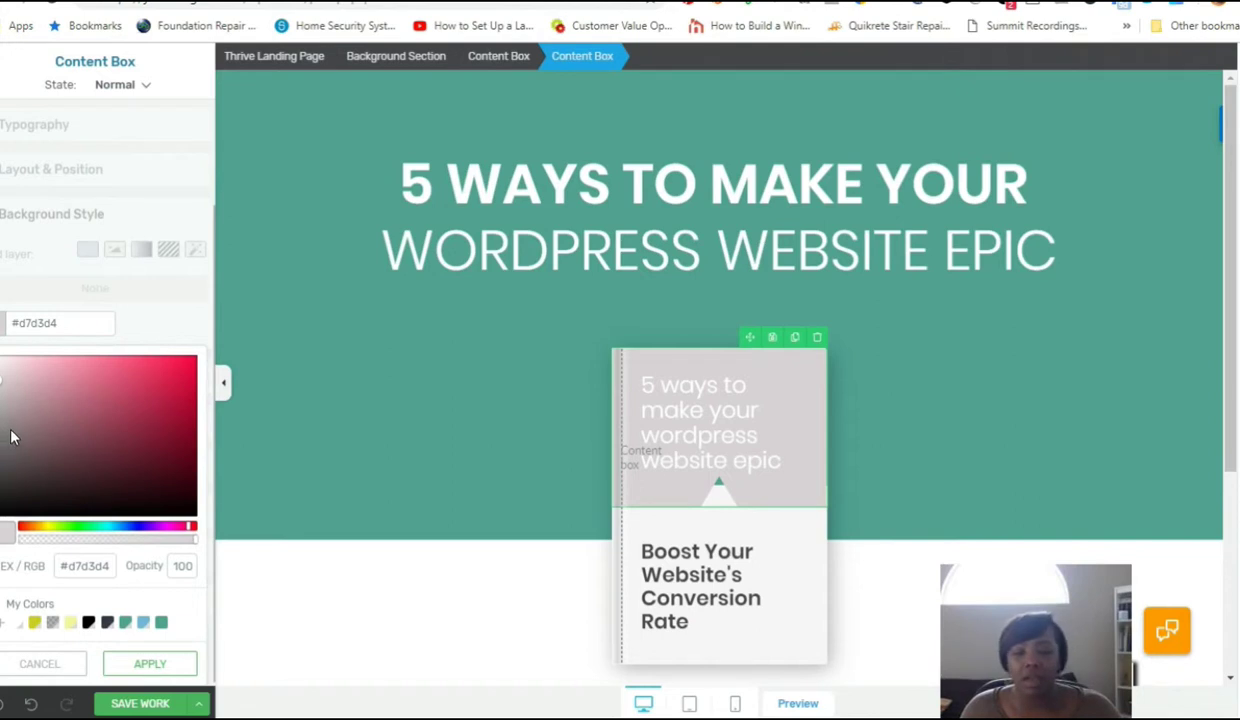
pyautogui.click(35, 624)
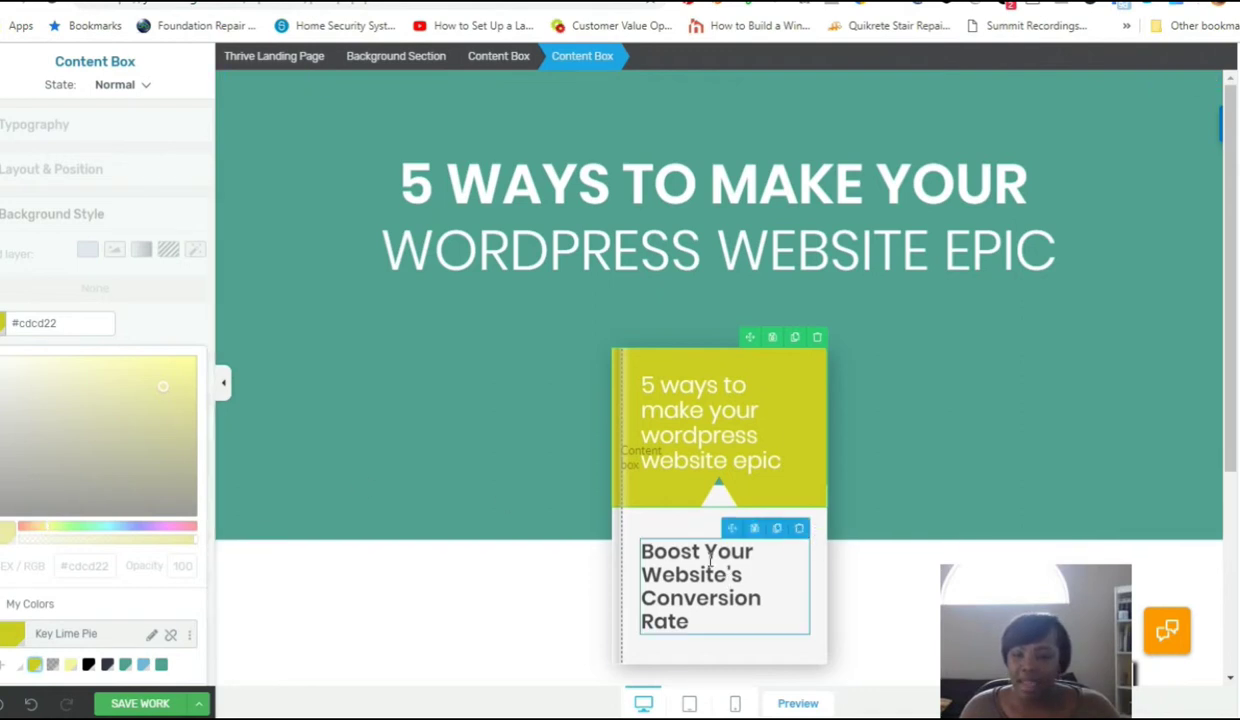
# Step: Add "Free Report:" on its own line before the title text on the book cover
pyautogui.click(693, 604)
pyautogui.moveTo(690, 621); pyautogui.dragTo(646, 553)
pyautogui.click(700, 437)
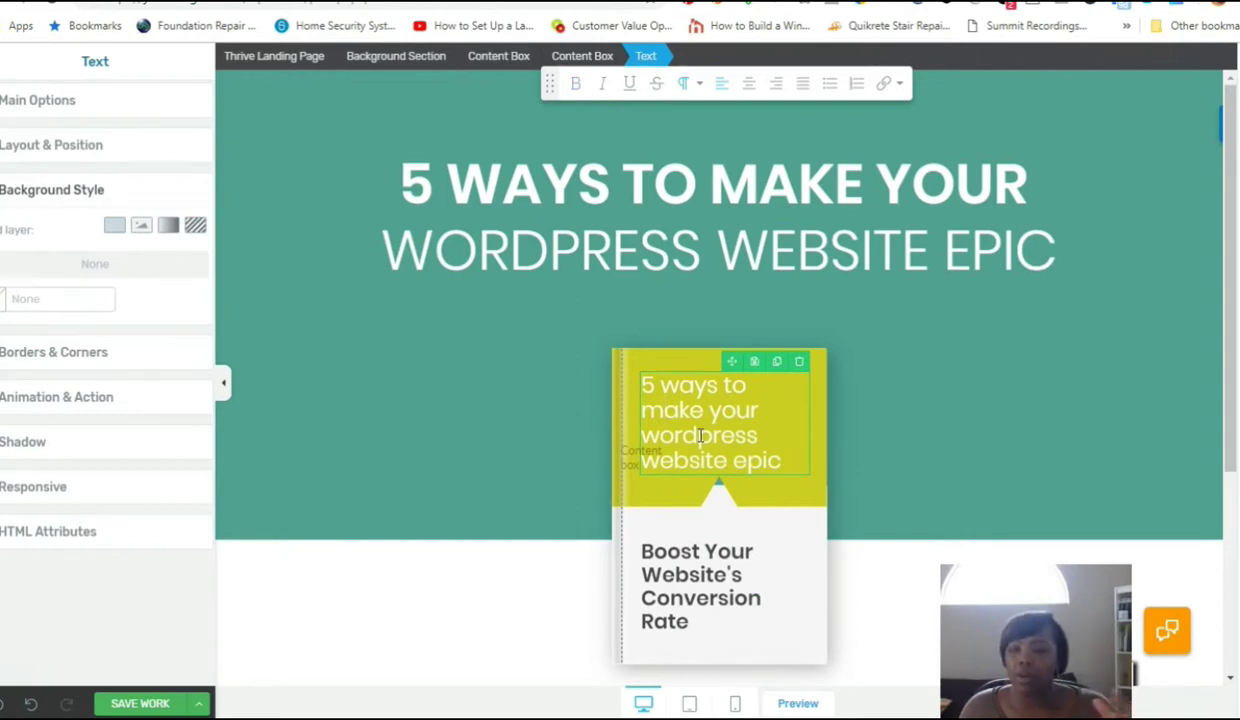
pyautogui.write('Free Report:')
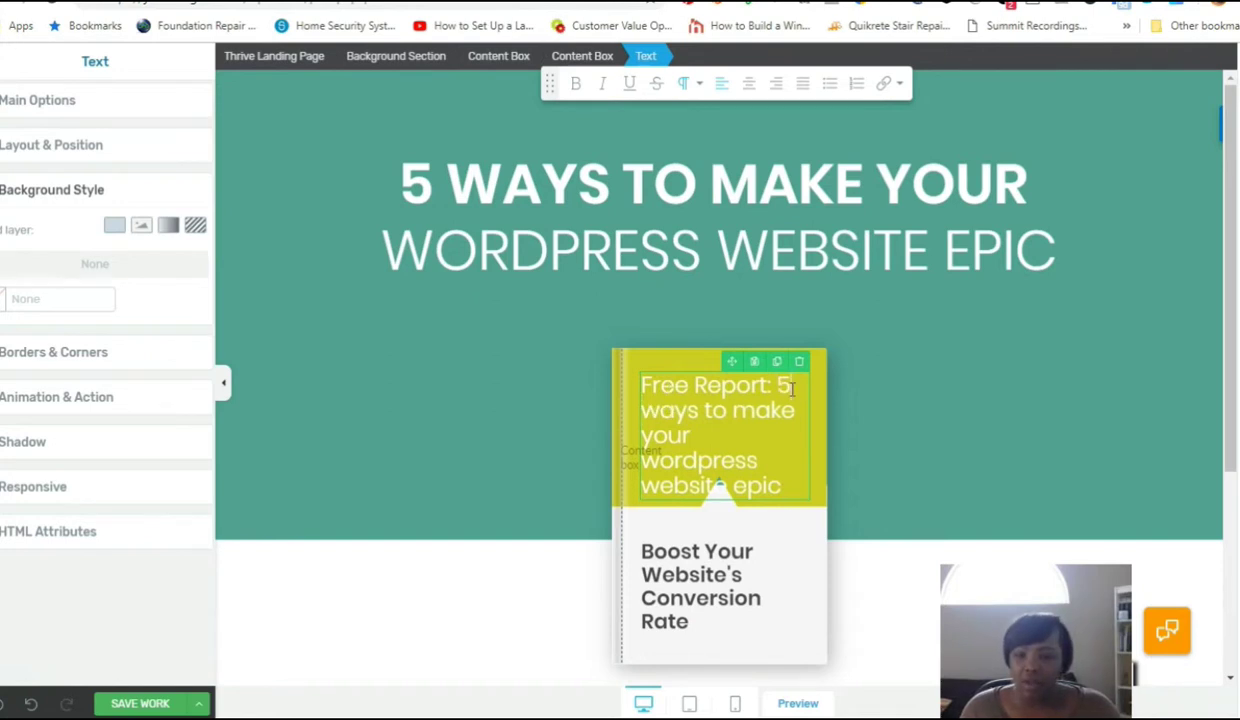
pyautogui.hotkey('shift', 'Return')
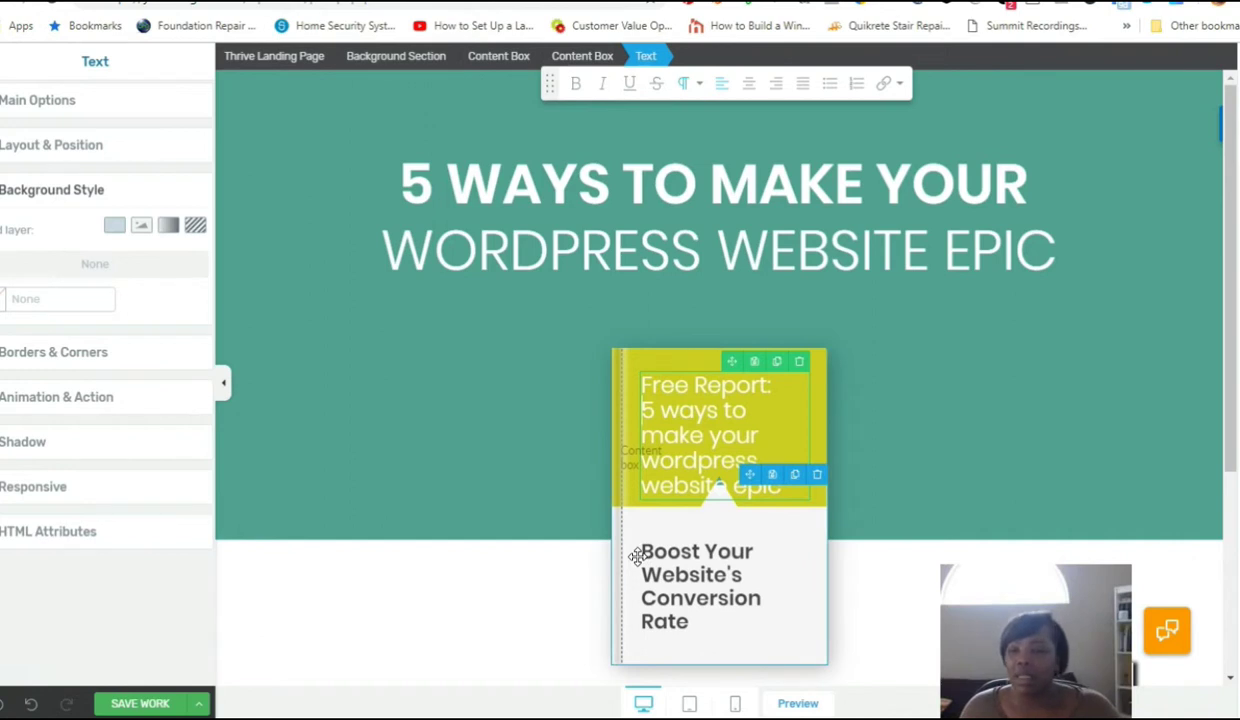
# Step: Delete the book cover graphic beneath the headline, including its title box, its lower text box and the outer content box
pyautogui.click(799, 363)
pyautogui.click(803, 348)
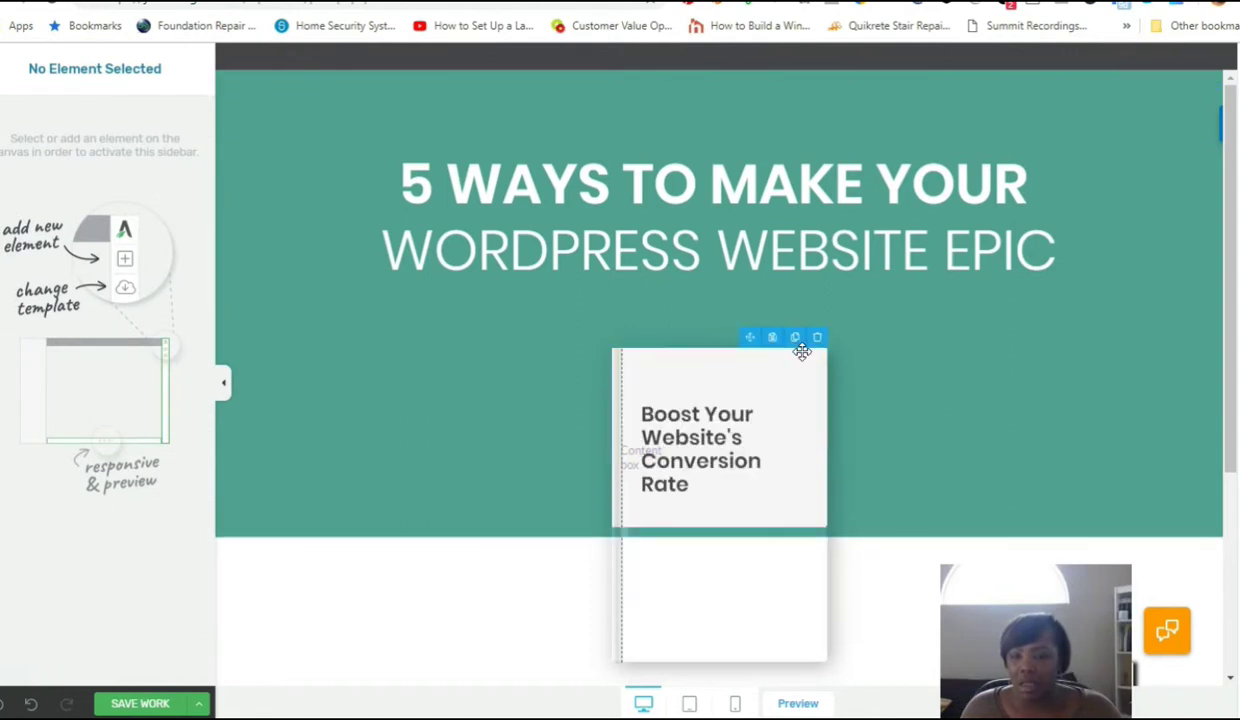
pyautogui.click(816, 340)
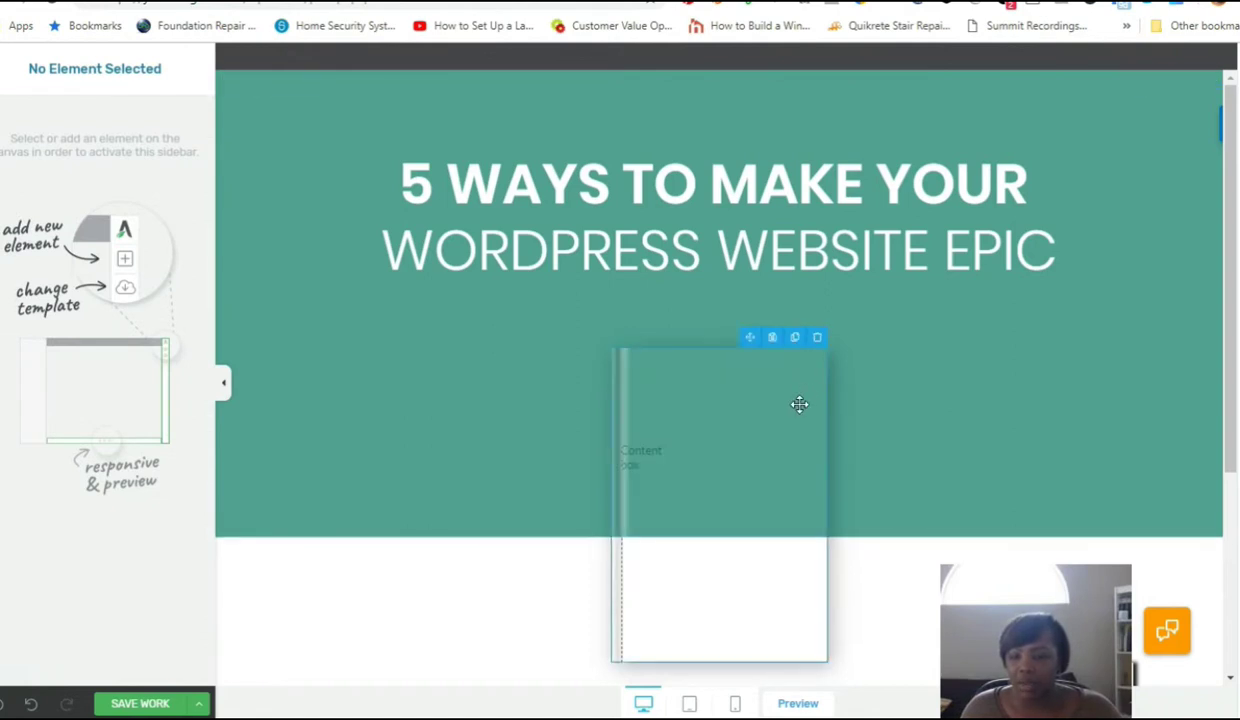
pyautogui.click(818, 339)
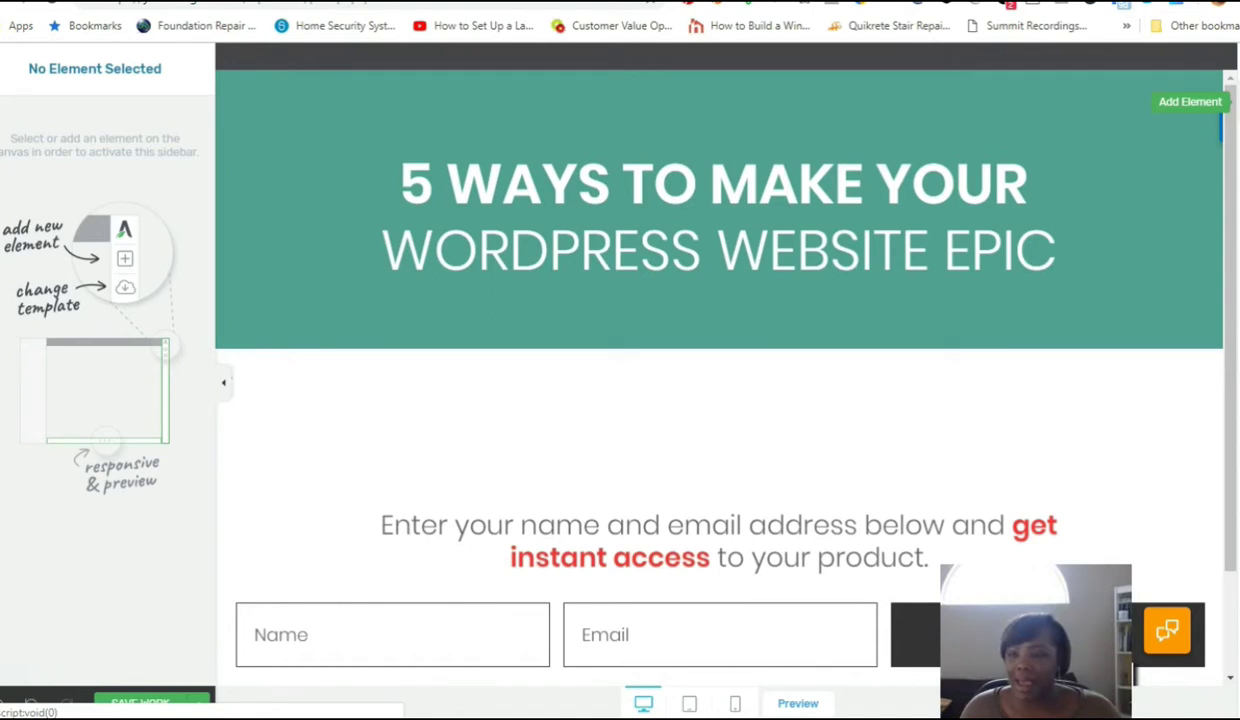
pyautogui.click(1222, 128)
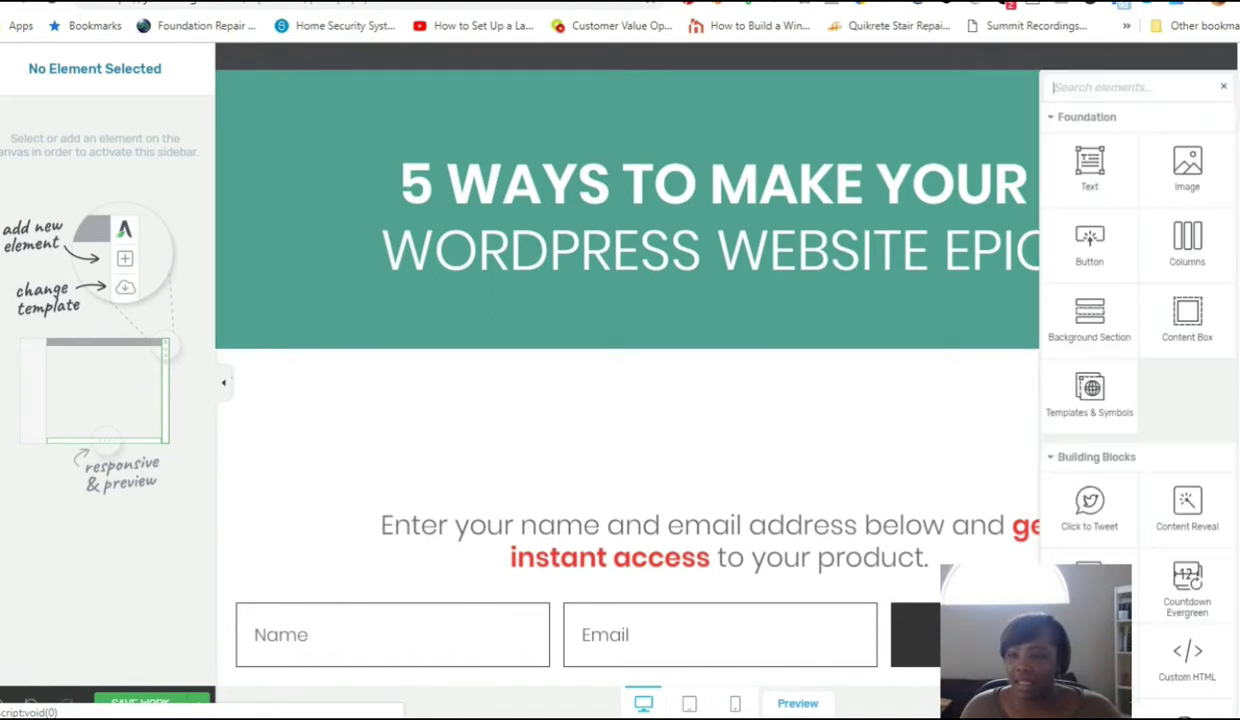
pyautogui.click(1187, 165)
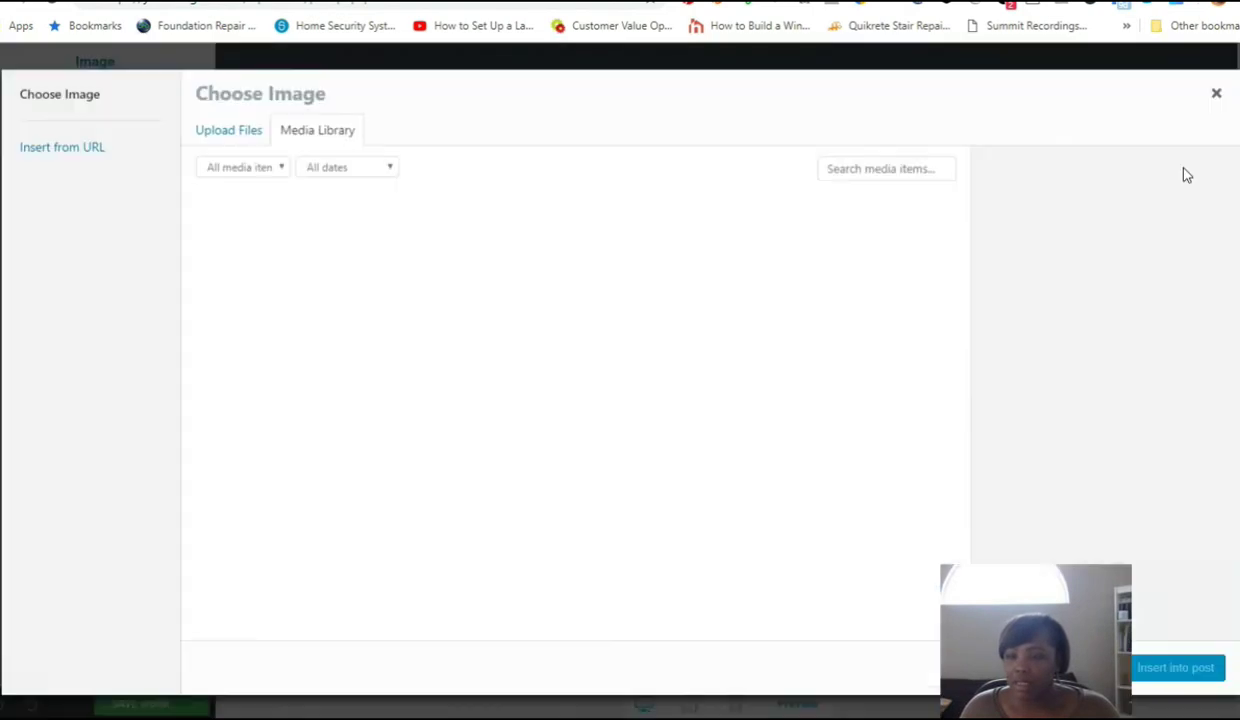
pyautogui.click(1216, 93)
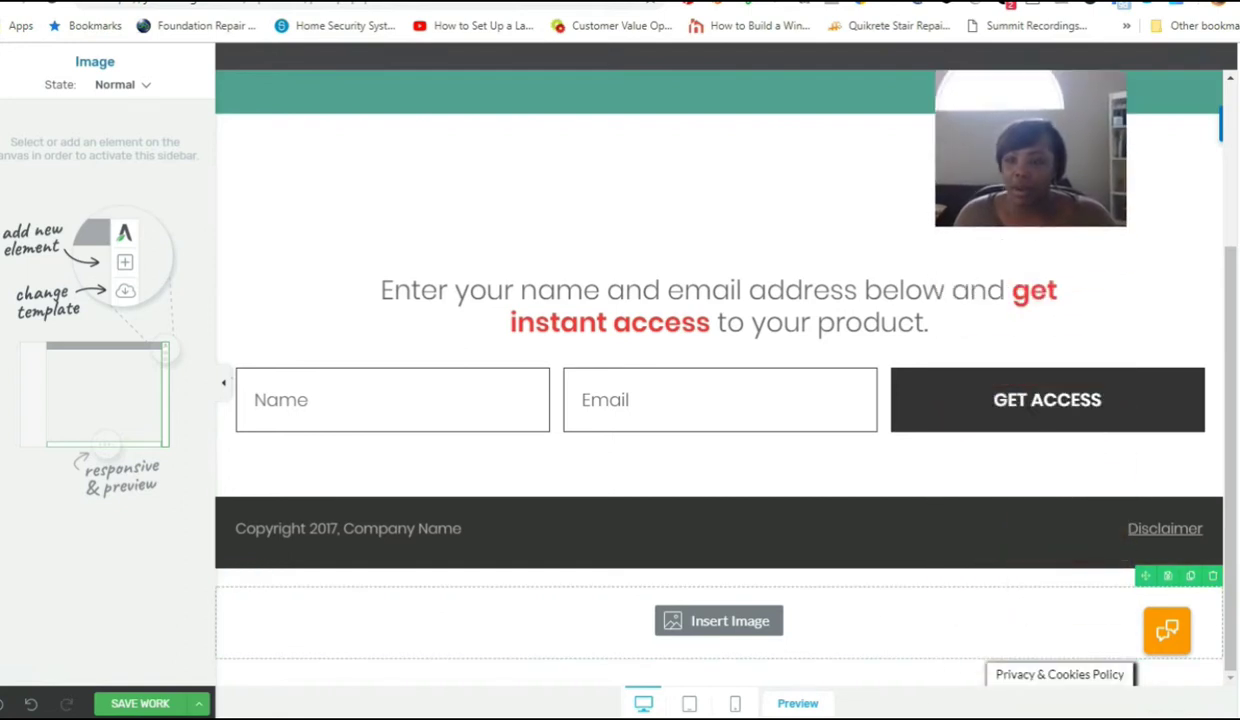
pyautogui.scroll(1, 974, 642)
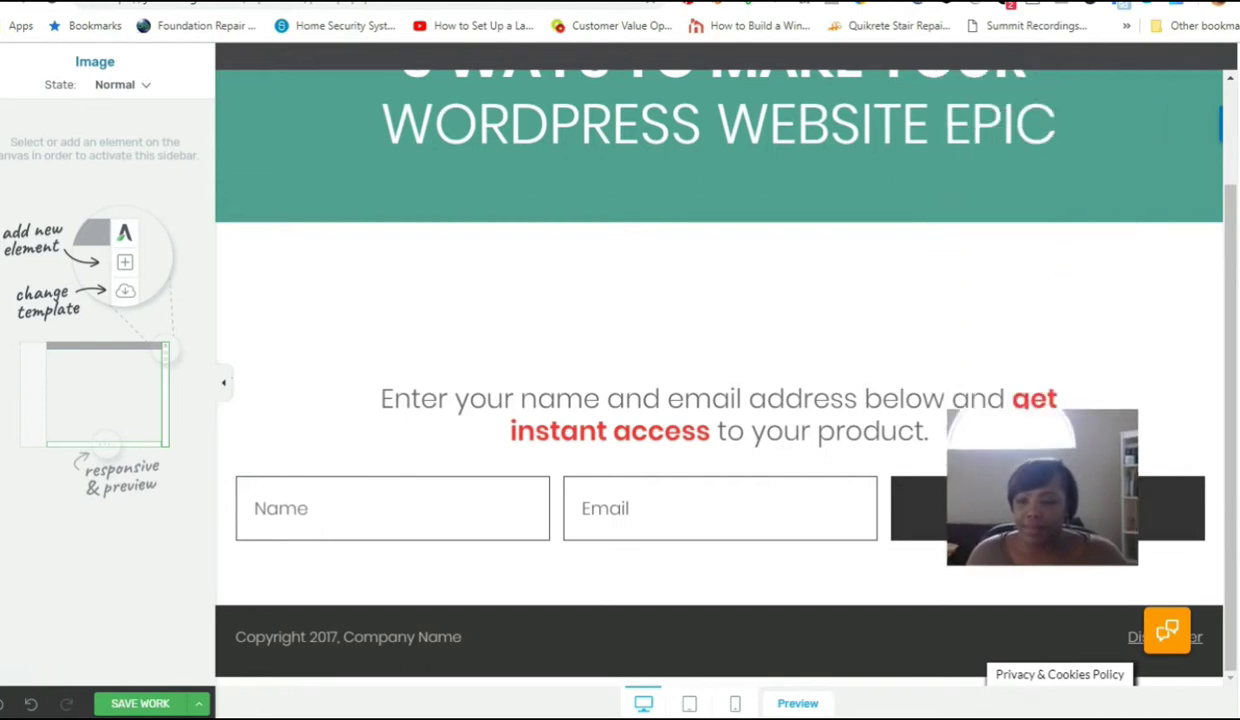
# Step: Add an Image element below the green headline section using LCA-Graphics-and-Mockups-1.png from the media library
pyautogui.click(1218, 92)
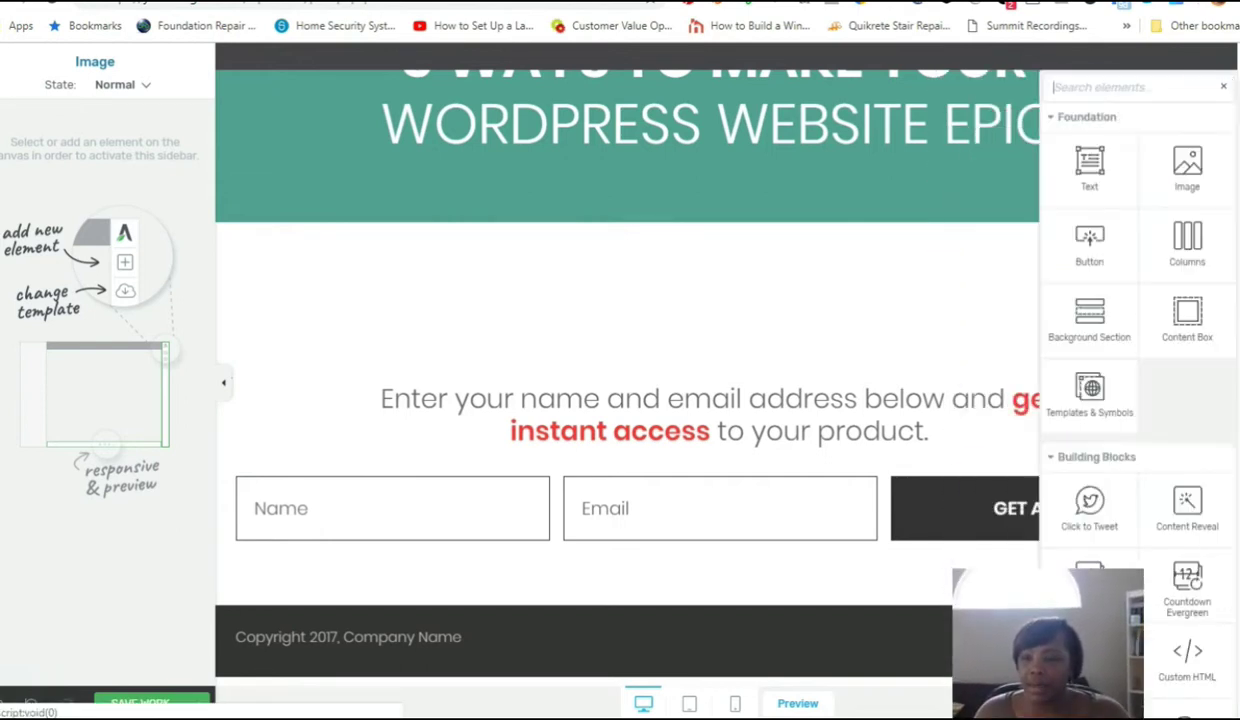
pyautogui.moveTo(1186, 166); pyautogui.dragTo(700, 227)
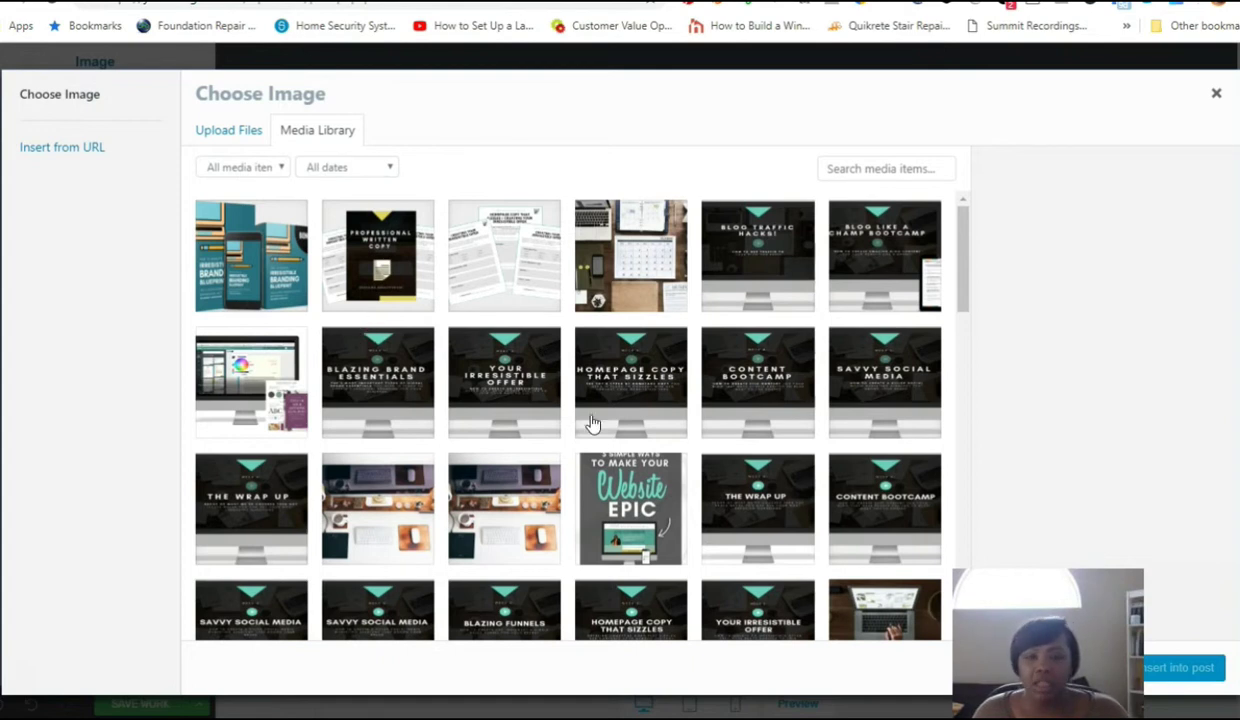
pyautogui.scroll(-2, 578, 415)
pyautogui.scroll(2, 593, 420)
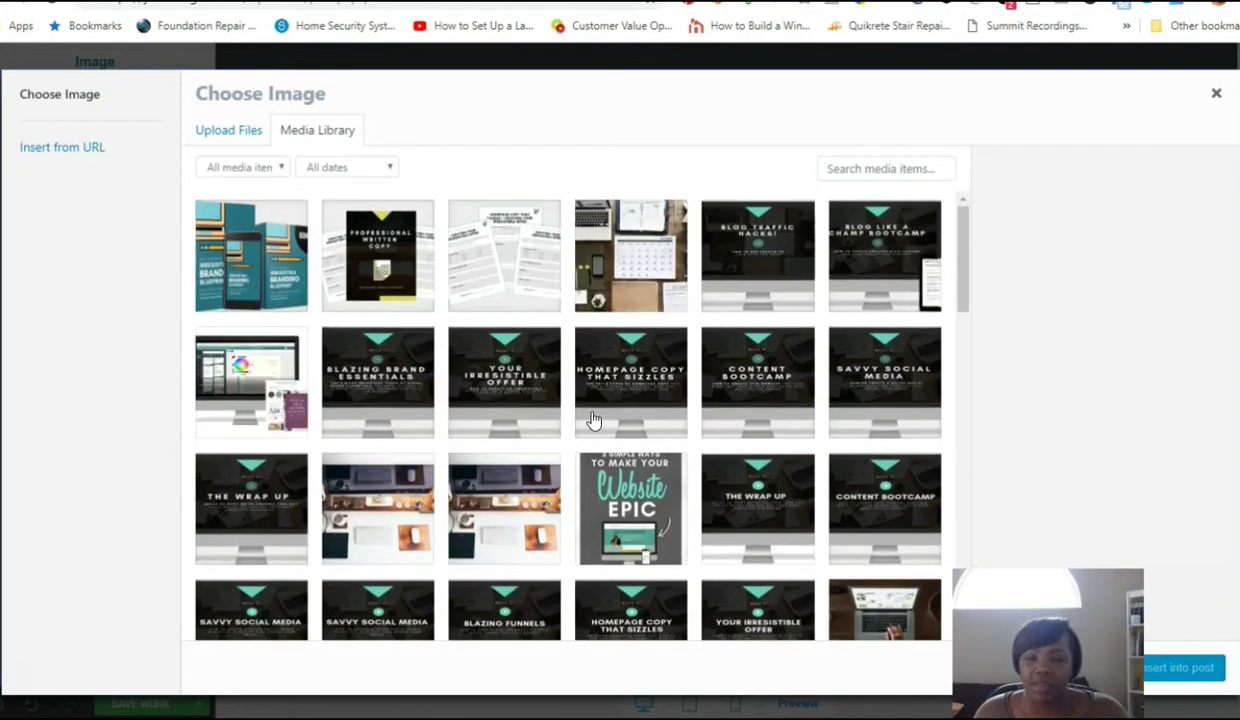
pyautogui.click(513, 275)
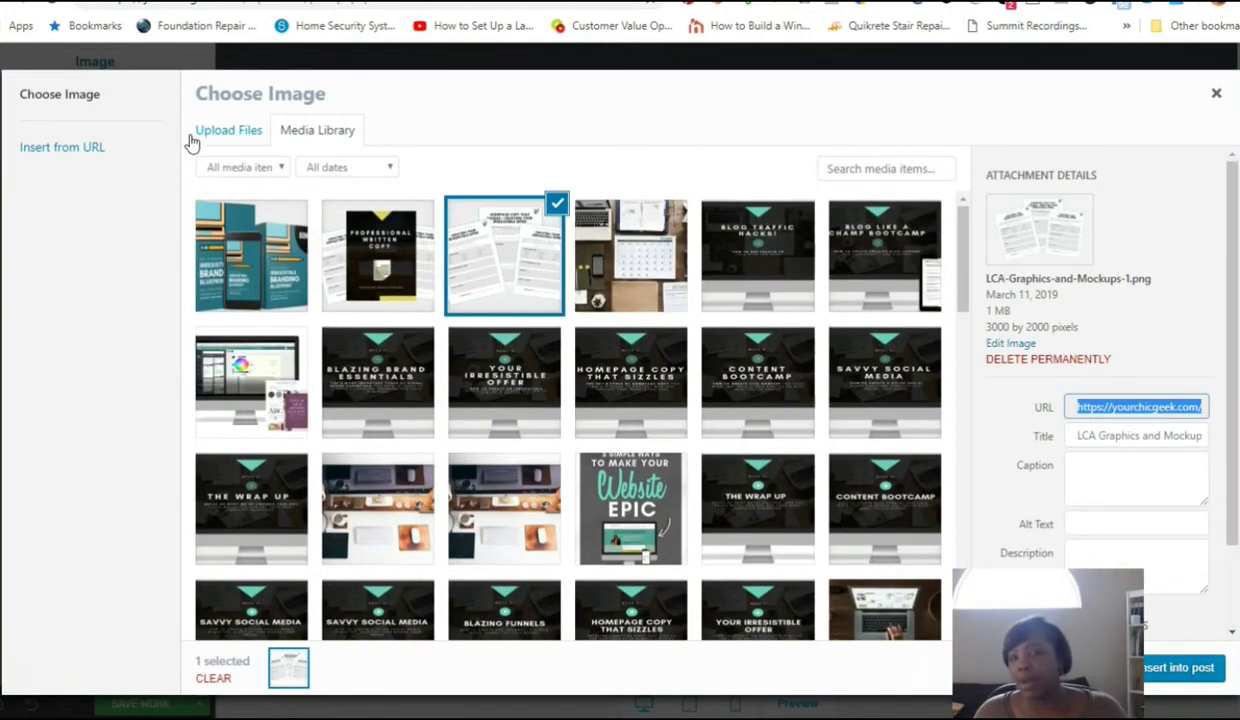
pyautogui.click(236, 138)
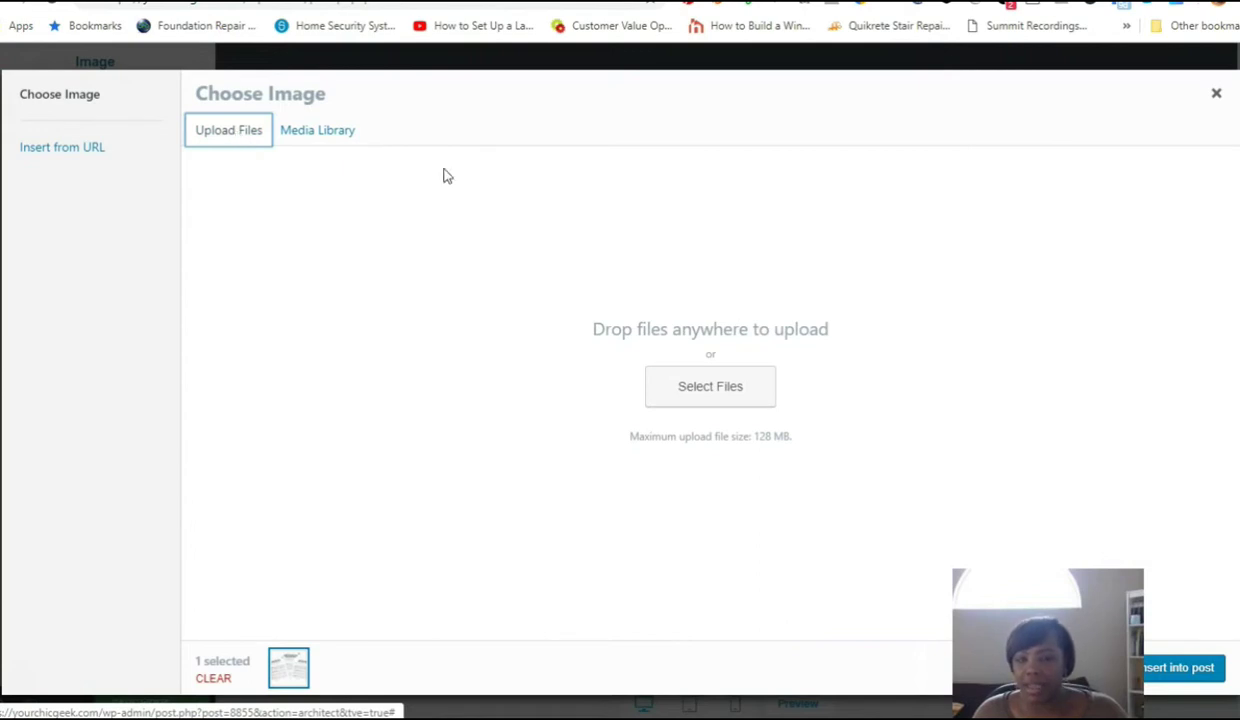
pyautogui.click(330, 150)
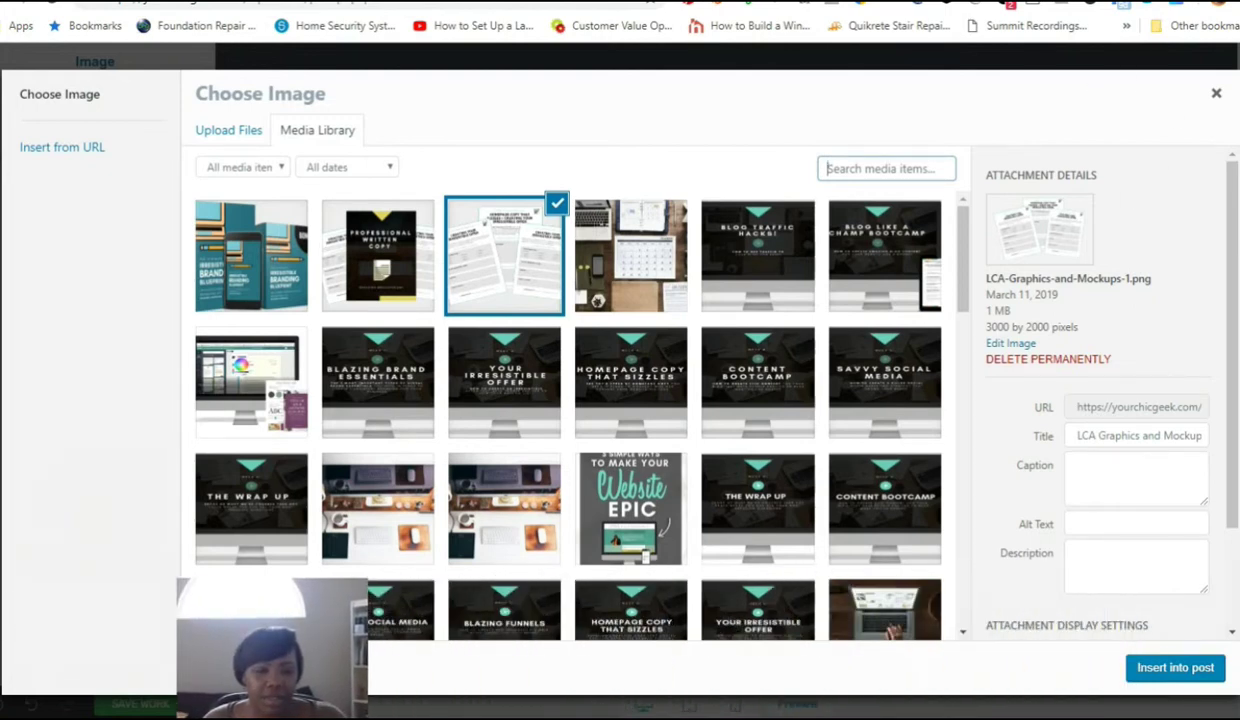
pyautogui.click(1175, 668)
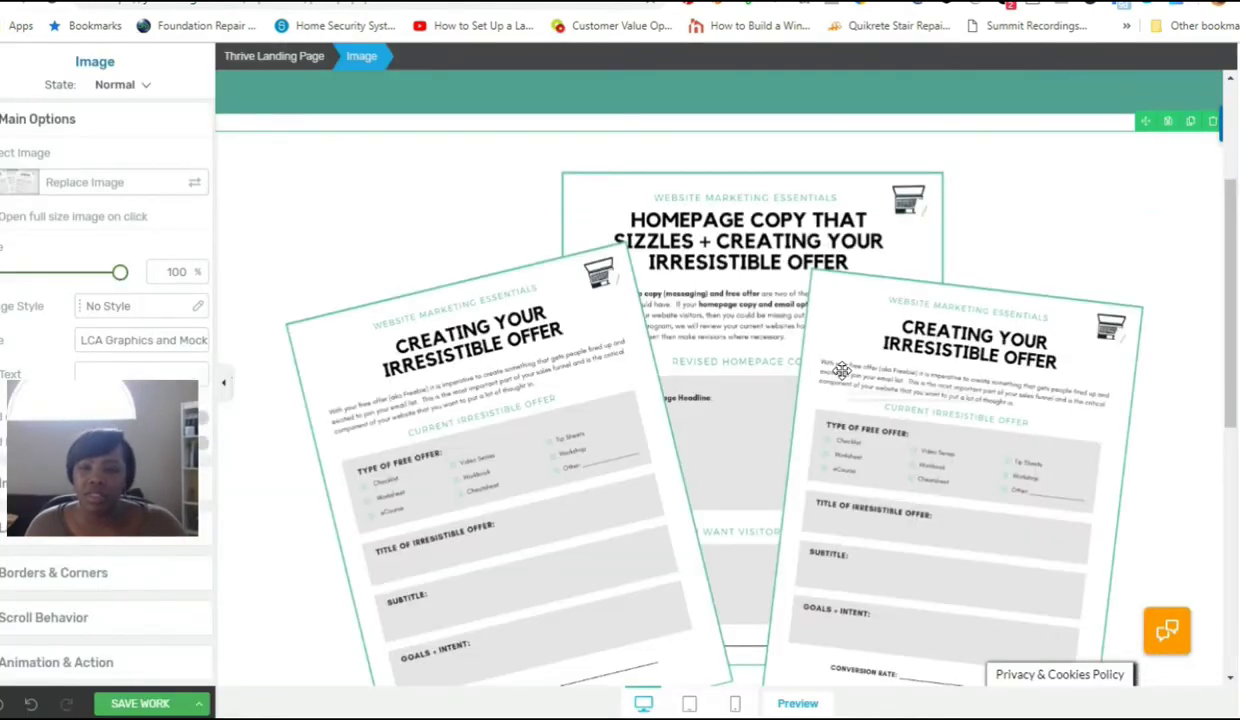
# Step: Set the size of the new worksheet mockup image to 75%
pyautogui.scroll(-3, 966, 421)
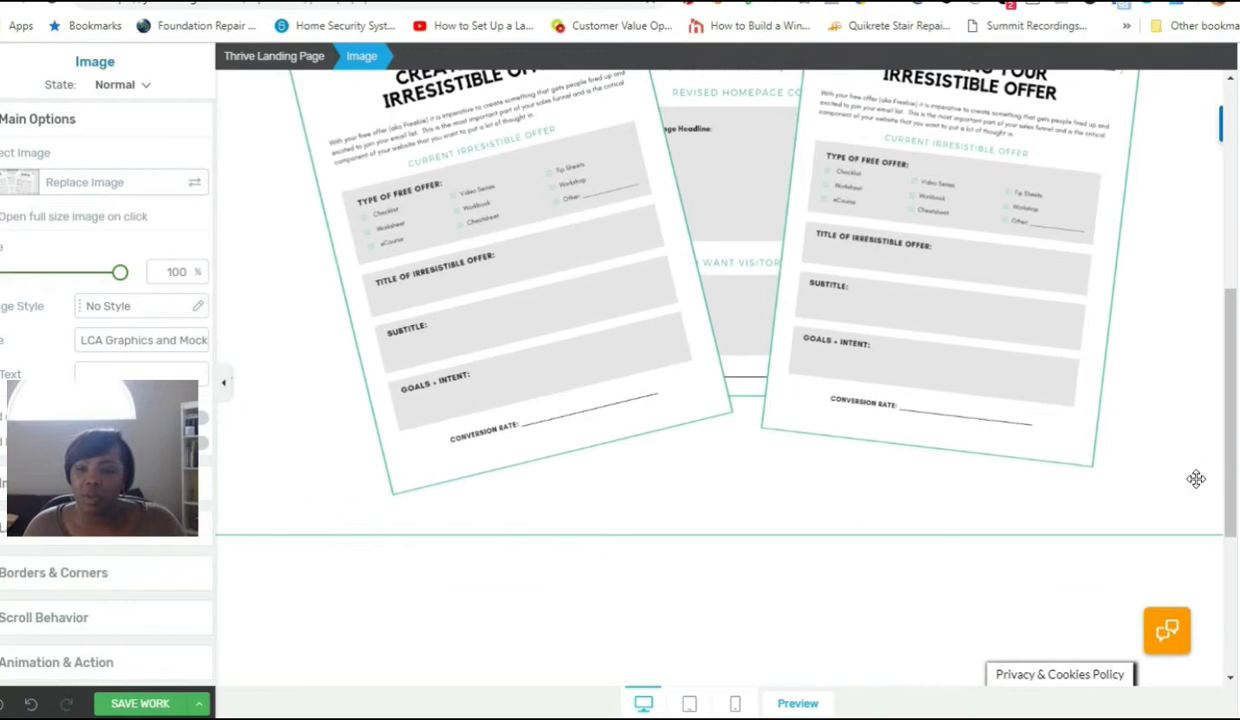
pyautogui.scroll(-1, 1197, 485)
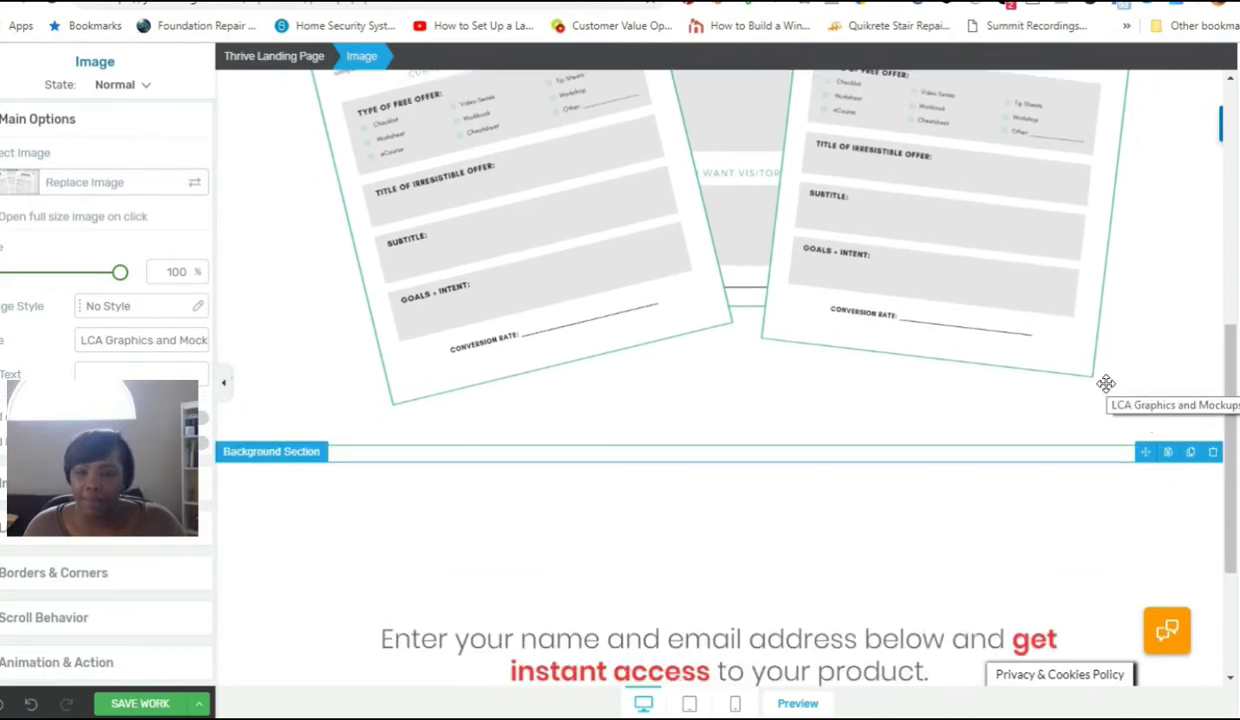
pyautogui.moveTo(119, 272); pyautogui.dragTo(74, 275)
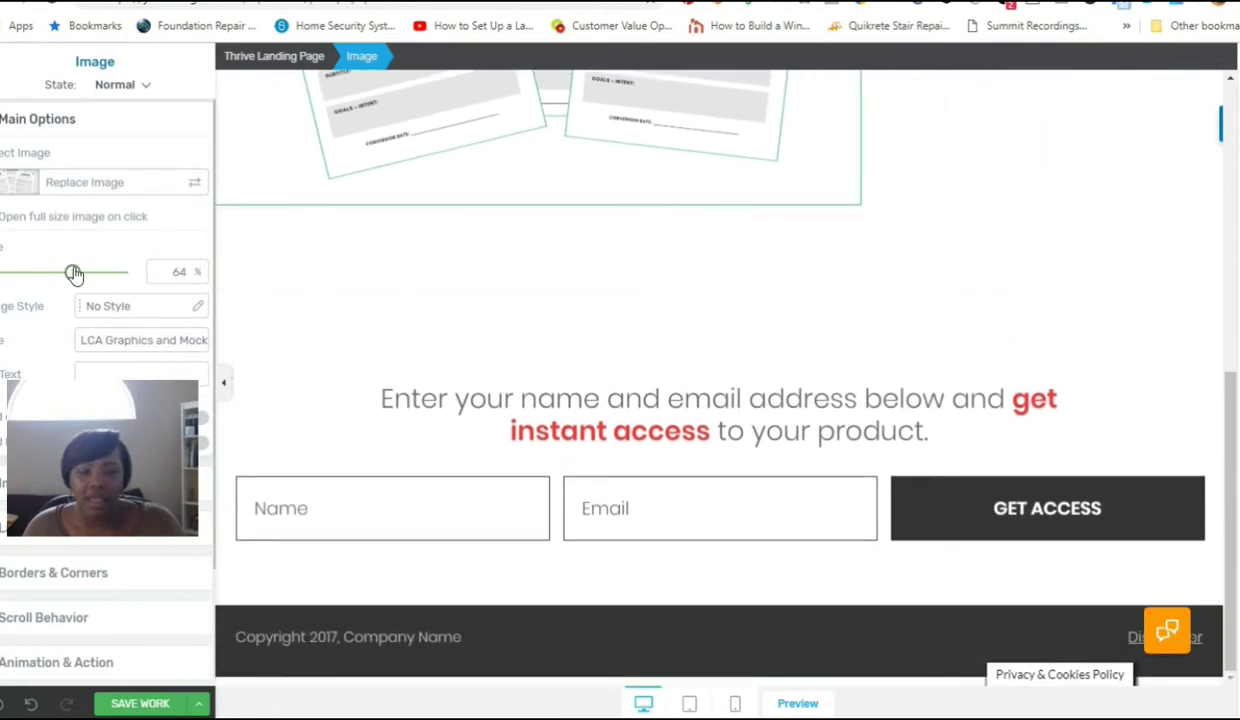
pyautogui.doubleClick(176, 271)
pyautogui.press('BackSpace')
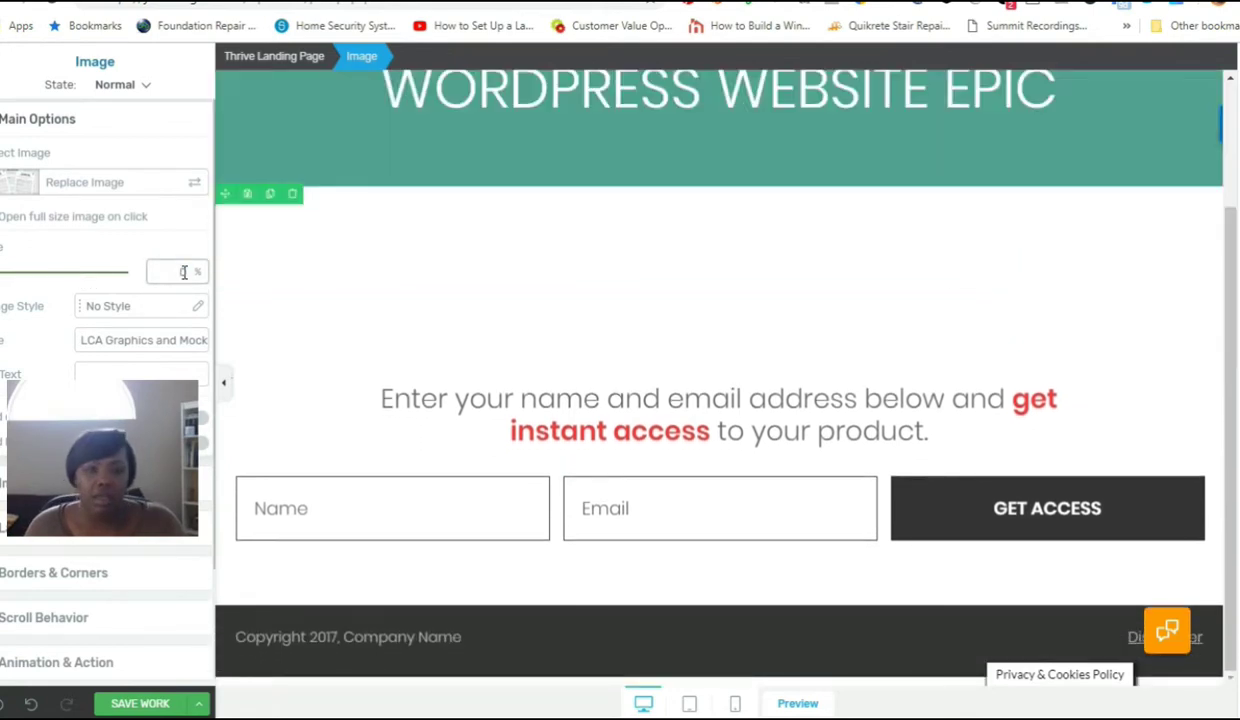
pyautogui.write('5')
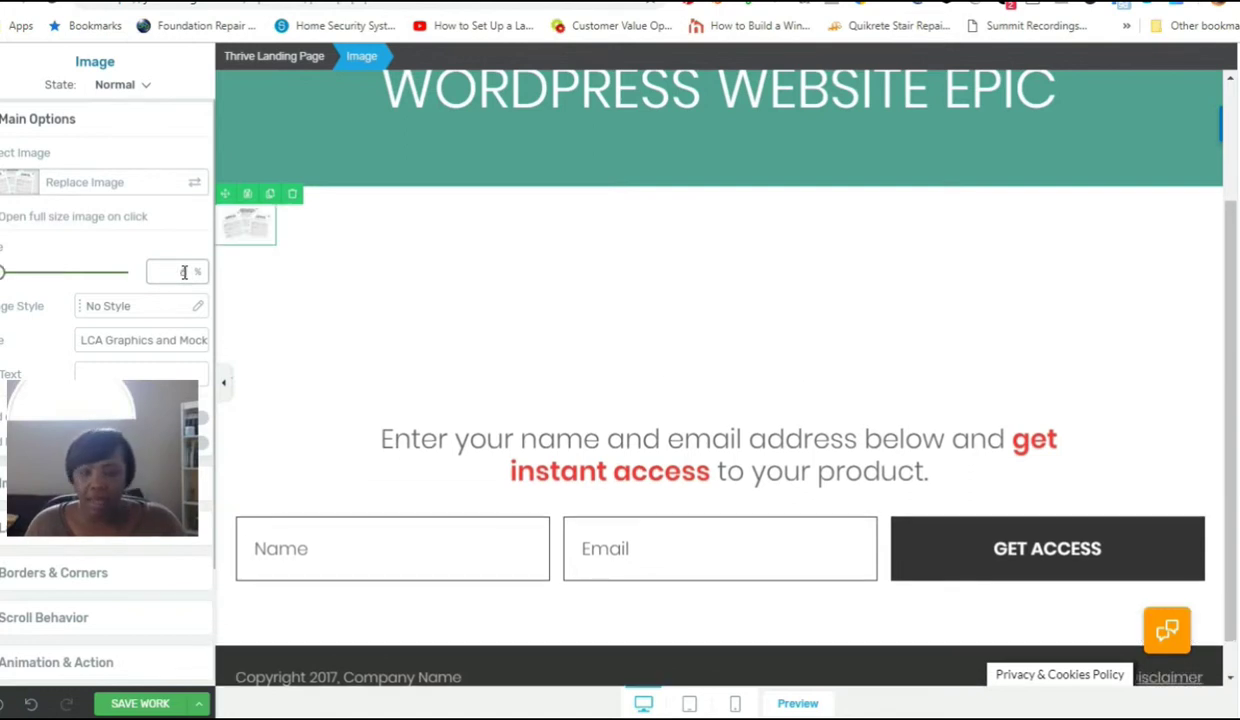
pyautogui.write('0')
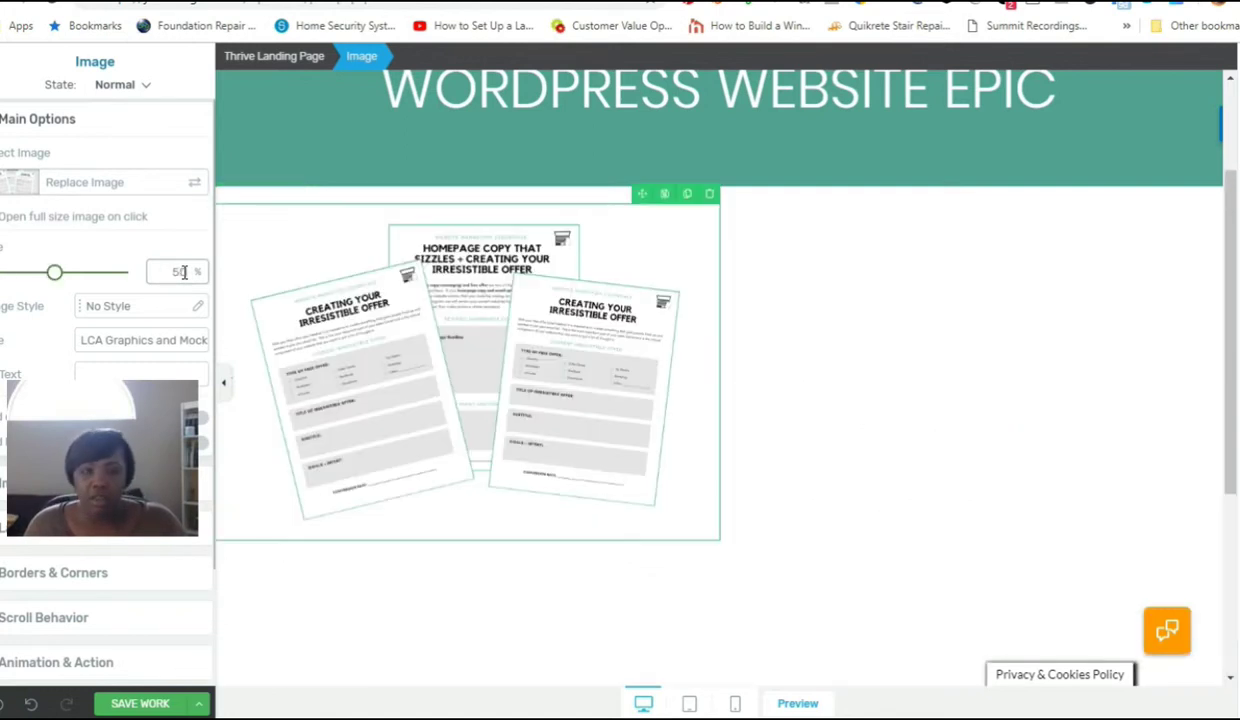
pyautogui.doubleClick(178, 271)
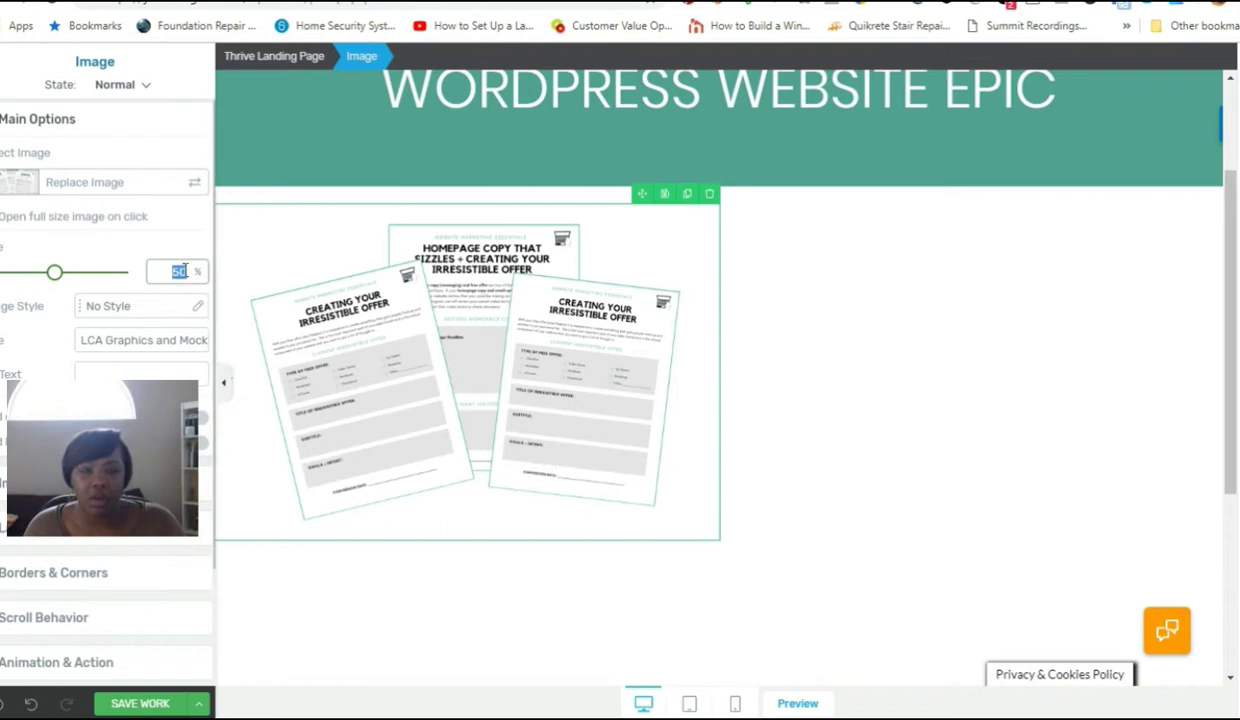
pyautogui.write('75')
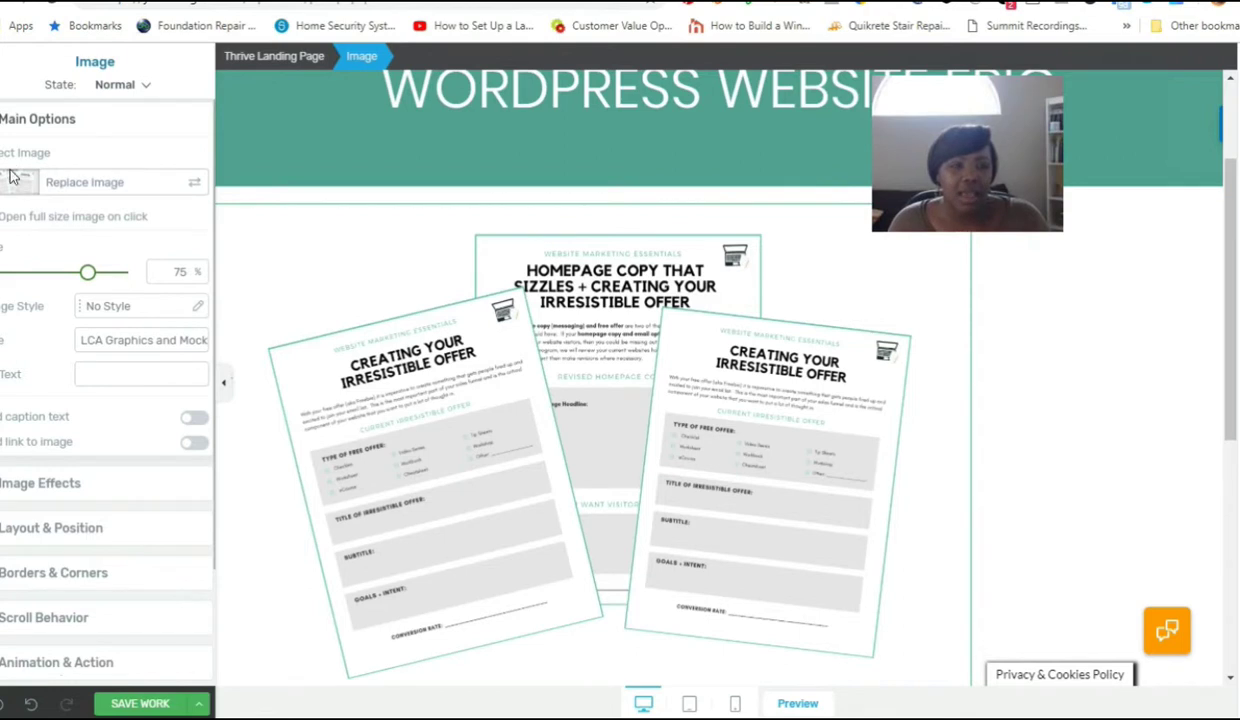
# Step: Centre-align the worksheet mockup image on the page and save the work
pyautogui.click(5, 119)
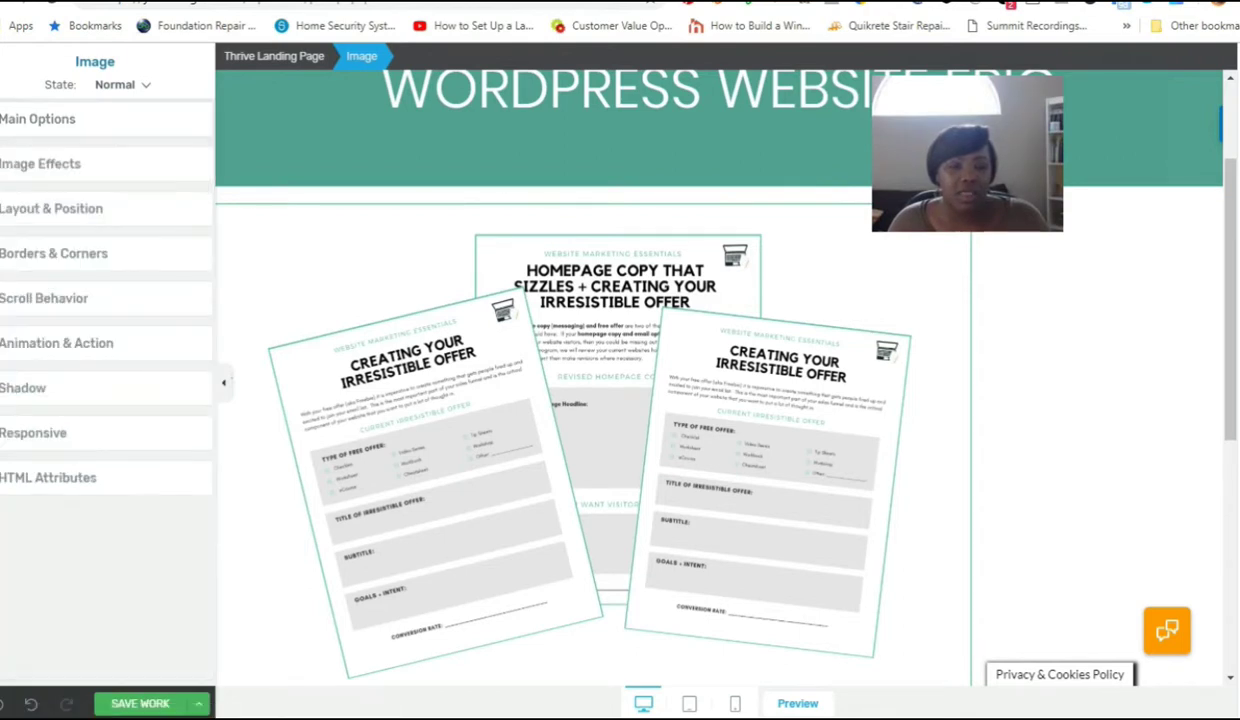
pyautogui.click(45, 208)
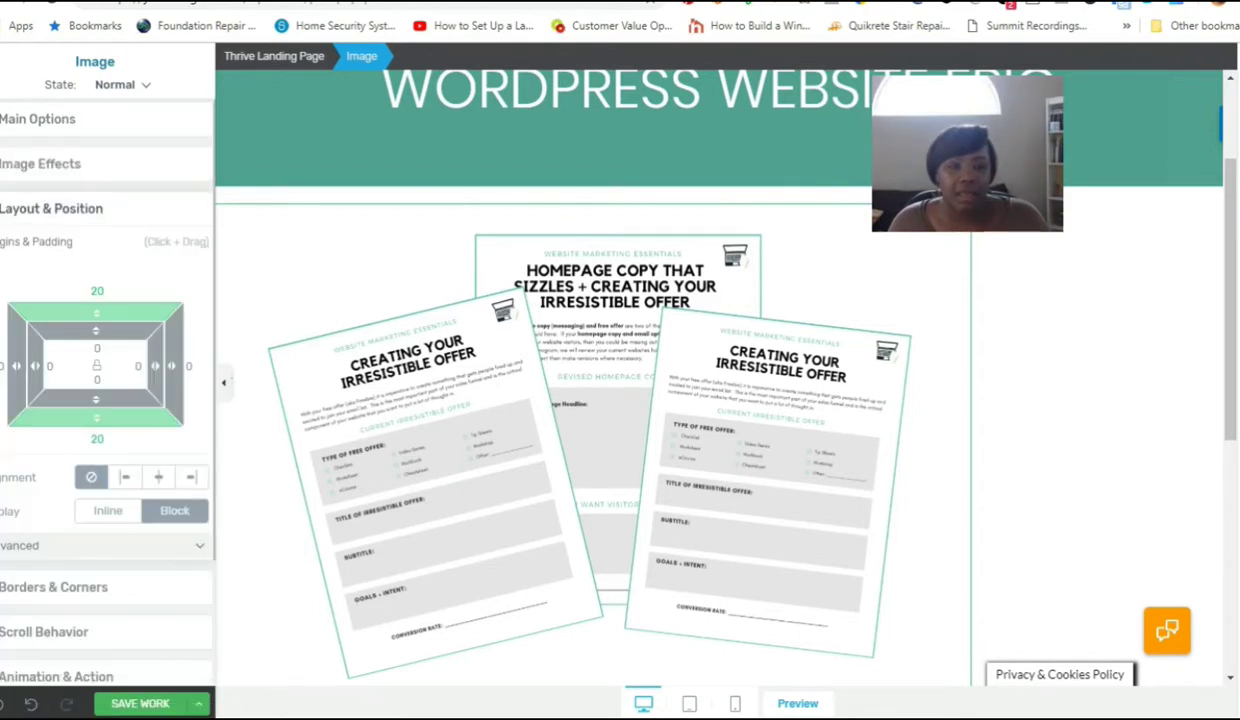
pyautogui.click(159, 478)
pyautogui.scroll(-3, 687, 461)
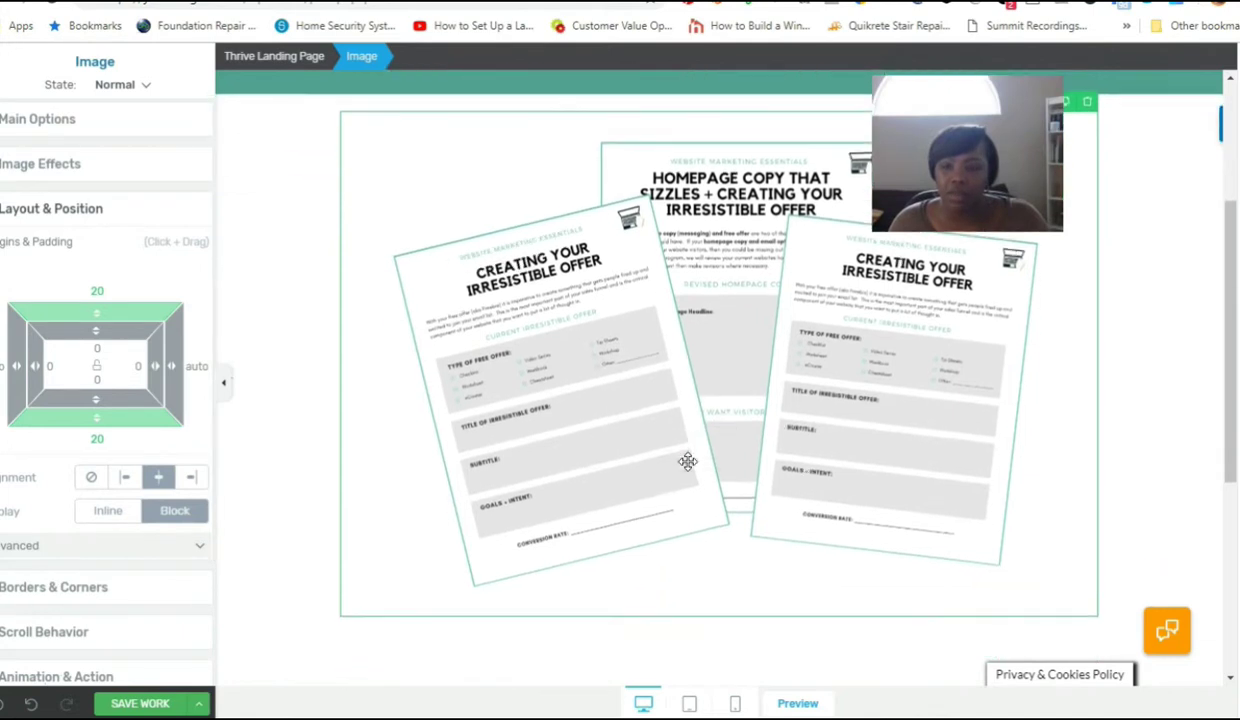
pyautogui.scroll(4, 687, 461)
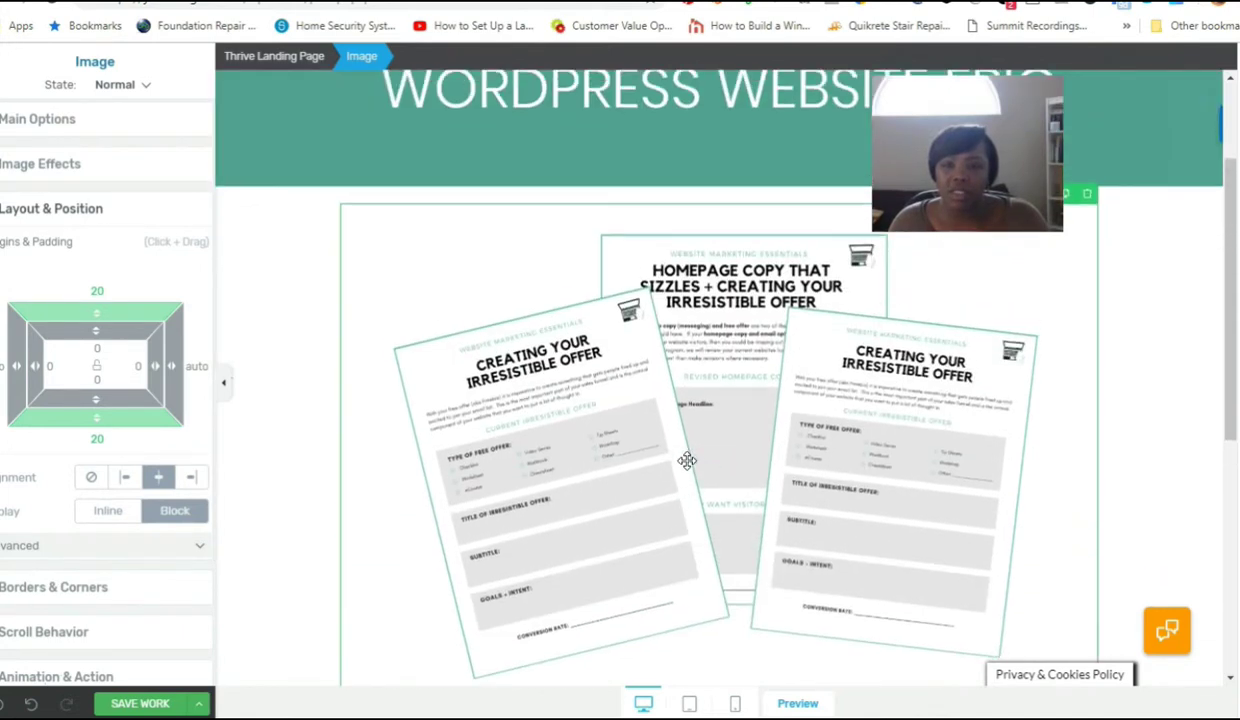
pyautogui.scroll(-1, 687, 461)
pyautogui.scroll(-2, 687, 461)
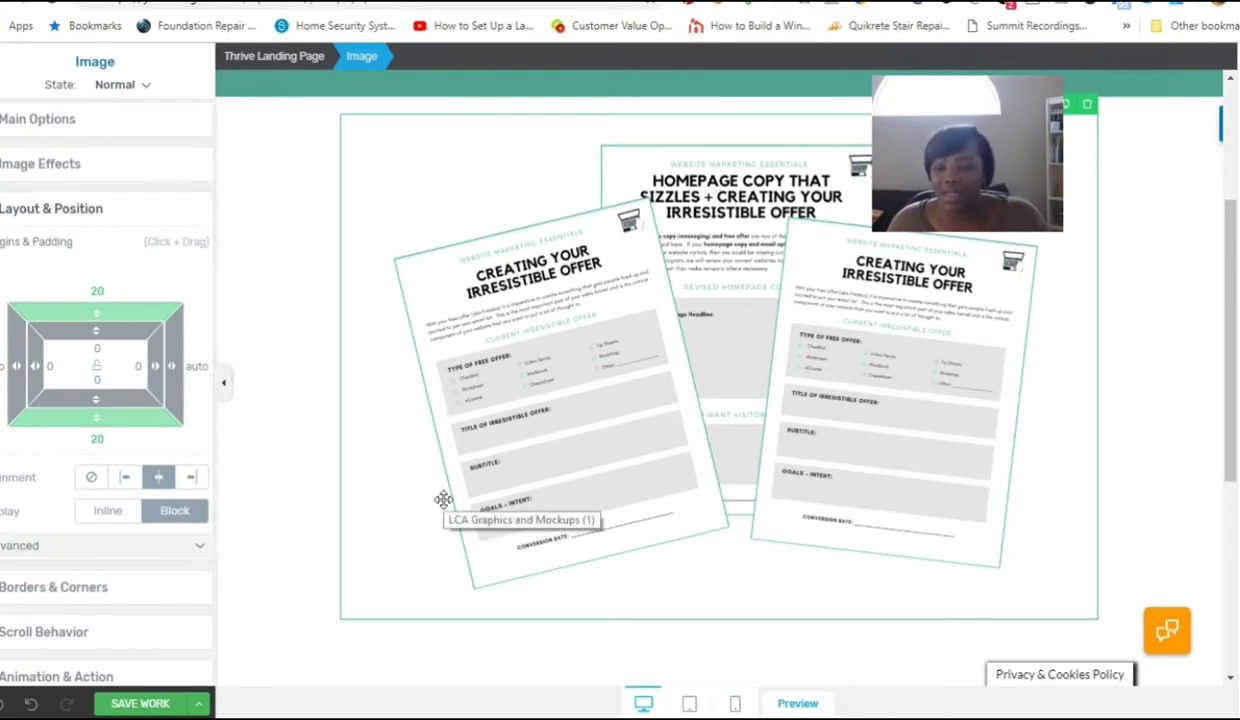
pyautogui.scroll(1, 443, 498)
pyautogui.scroll(-1, 454, 497)
pyautogui.scroll(-1, 454, 497)
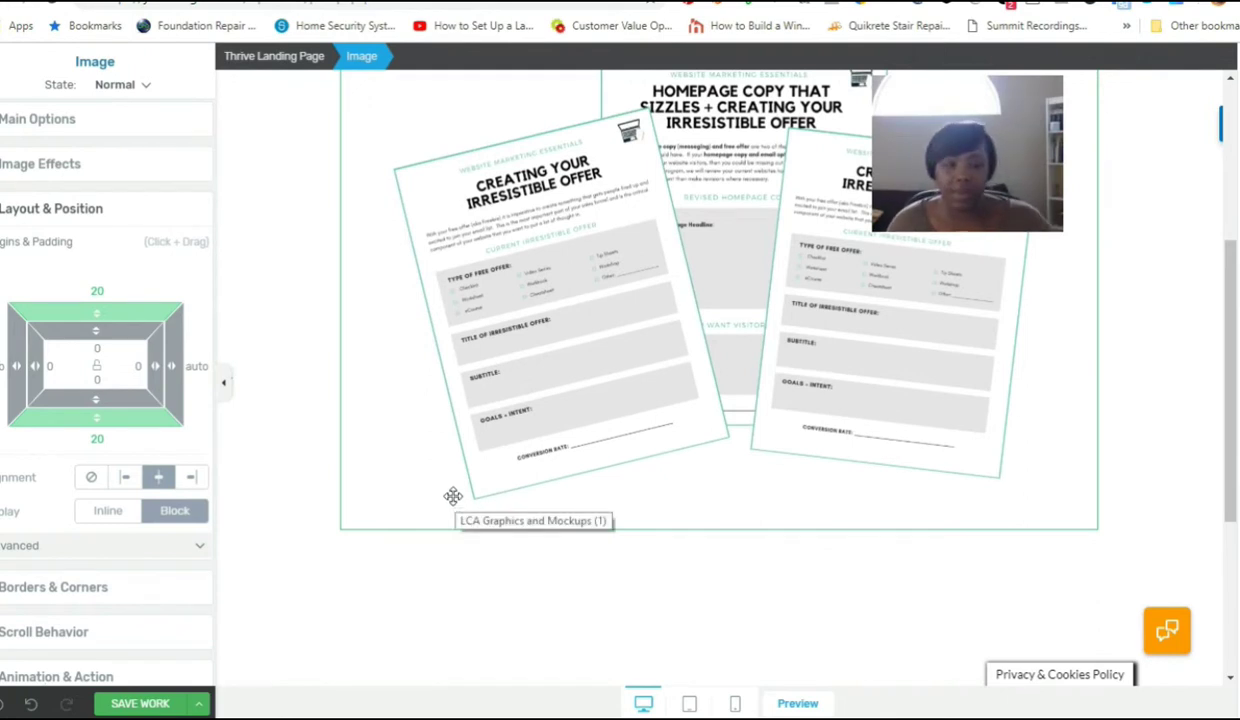
pyautogui.click(140, 704)
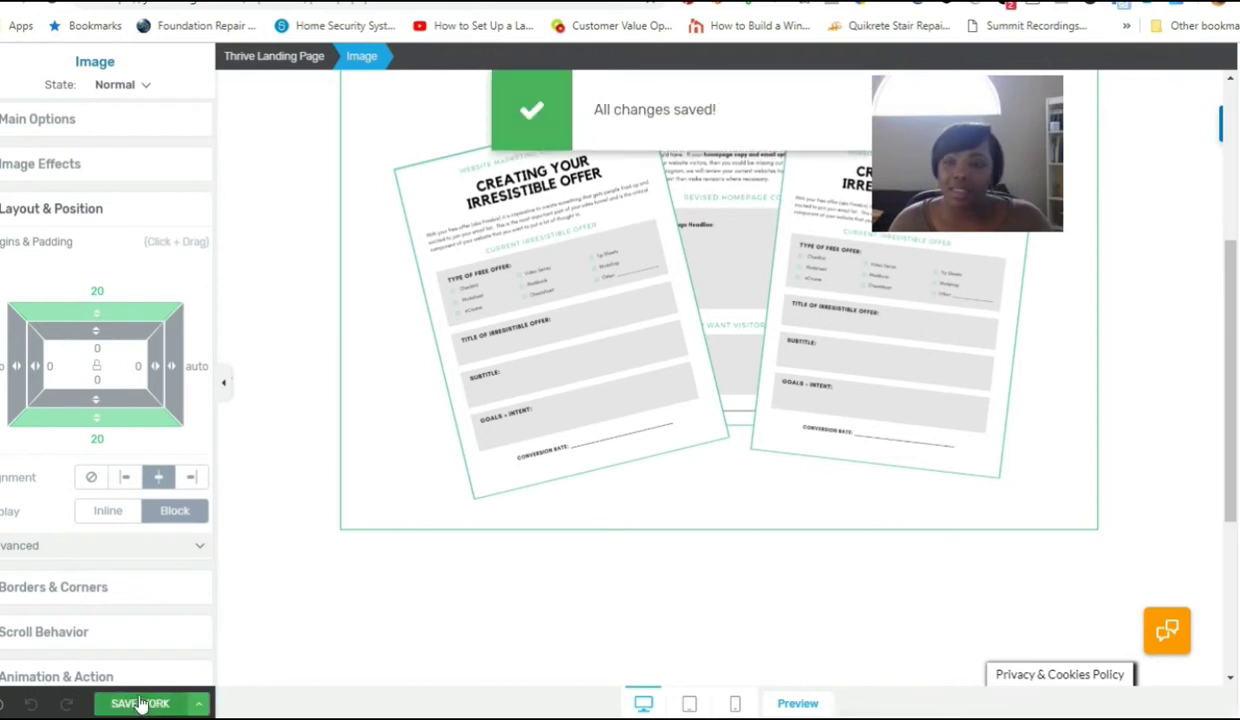
# Step: Set the top padding of the opt-in form's background section to 40 and save the work
pyautogui.scroll(-2, 757, 550)
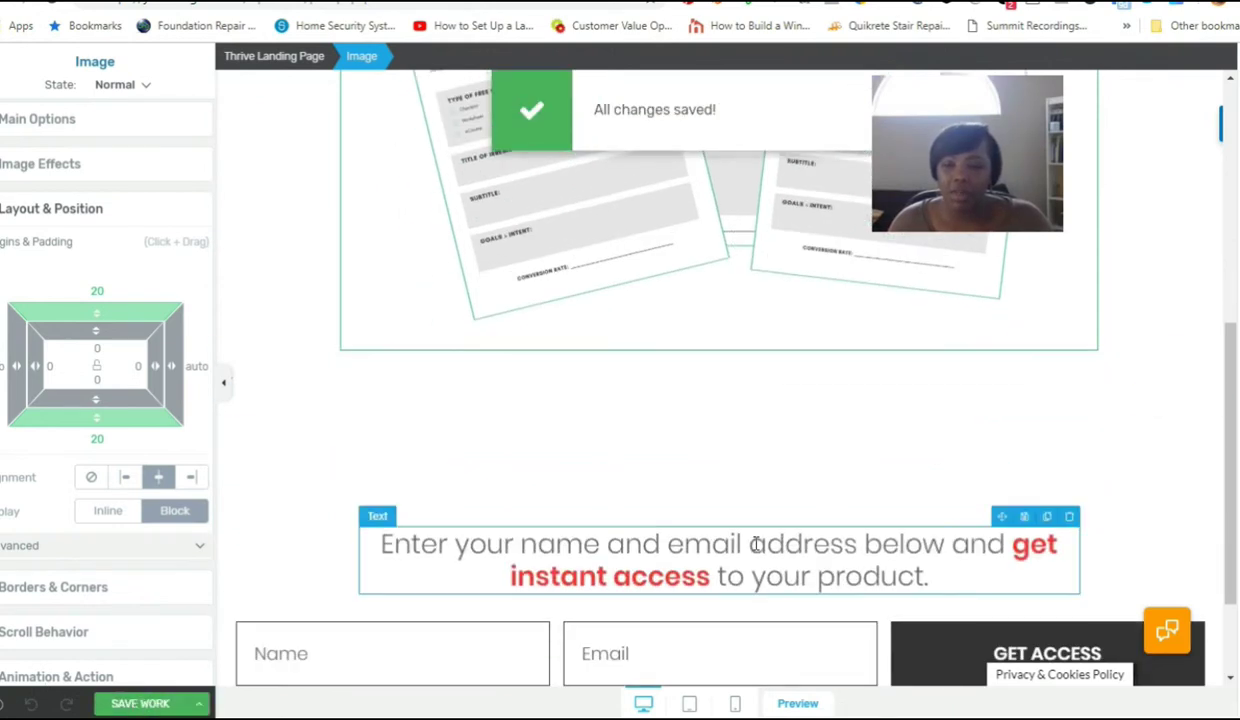
pyautogui.scroll(1, 753, 540)
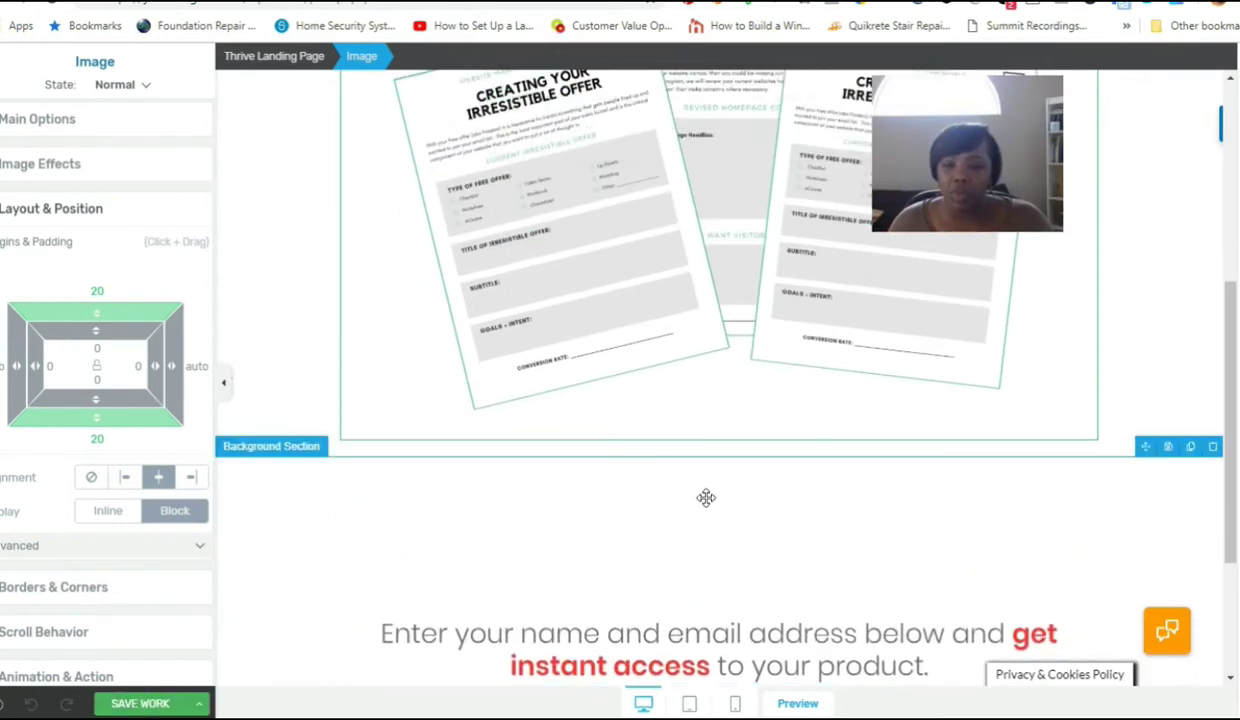
pyautogui.click(703, 466)
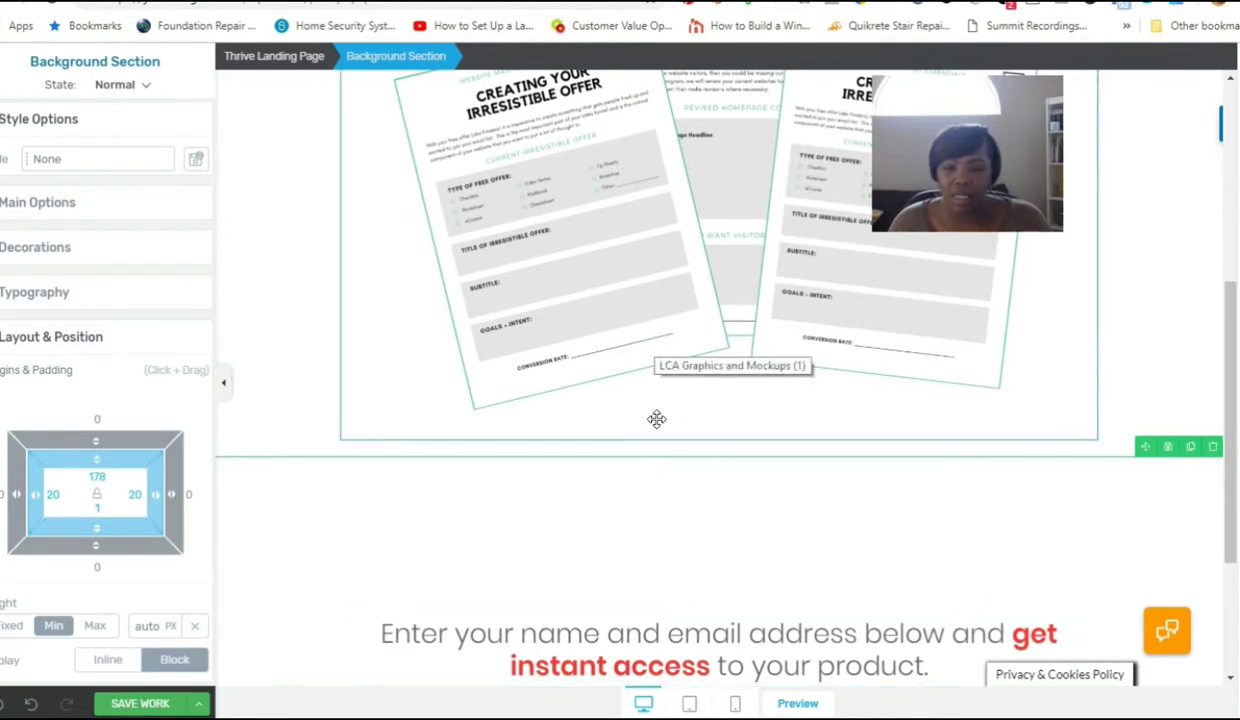
pyautogui.click(97, 476)
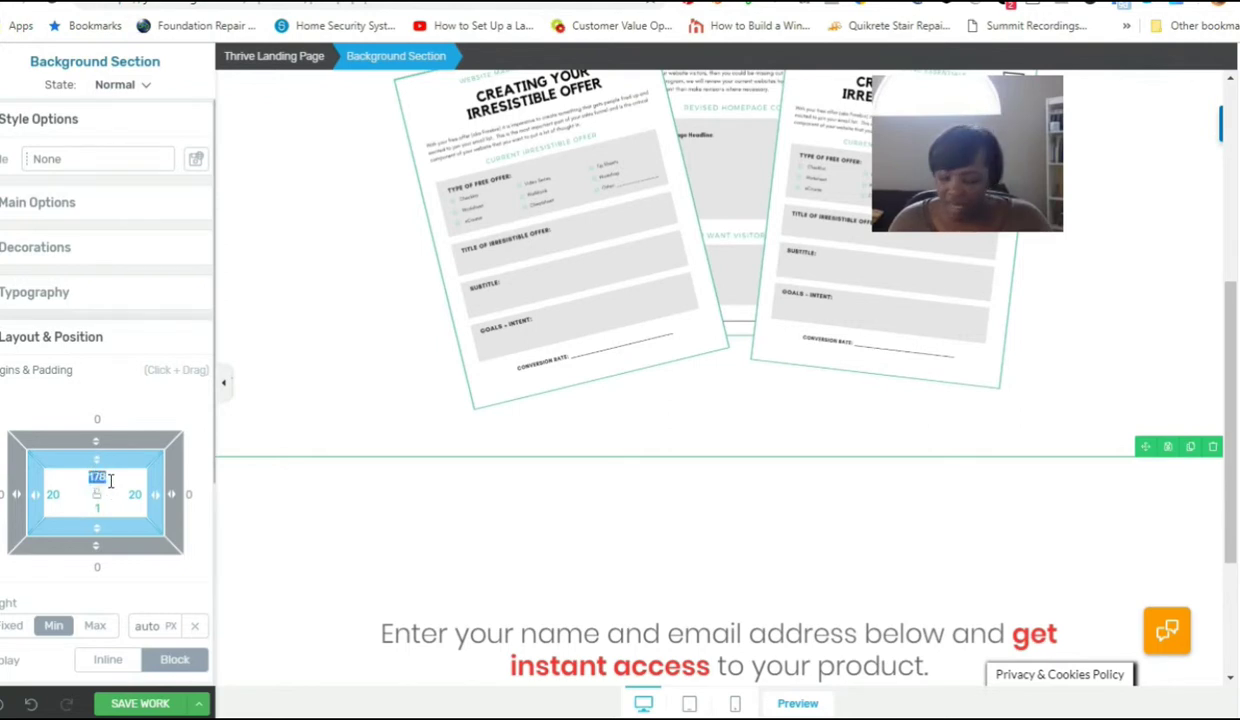
pyautogui.write('50')
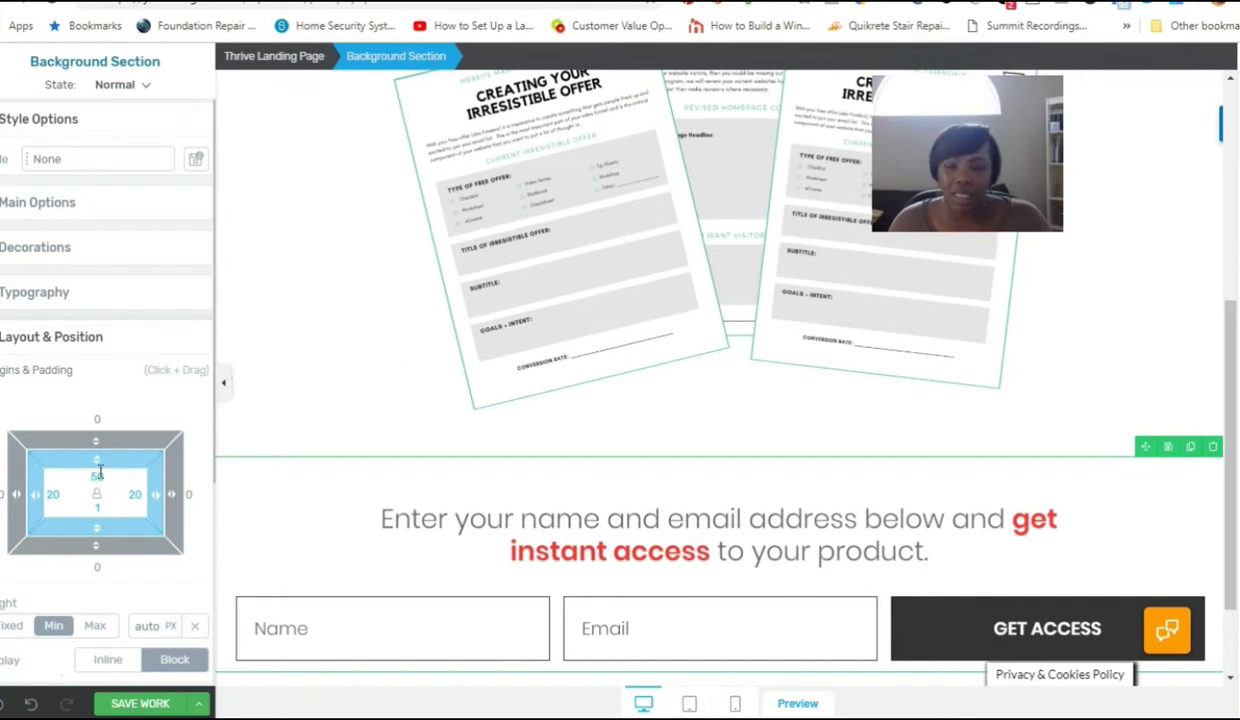
pyautogui.press('BackSpace')
pyautogui.press('BackSpace')
pyautogui.write('40')
pyautogui.click(143, 705)
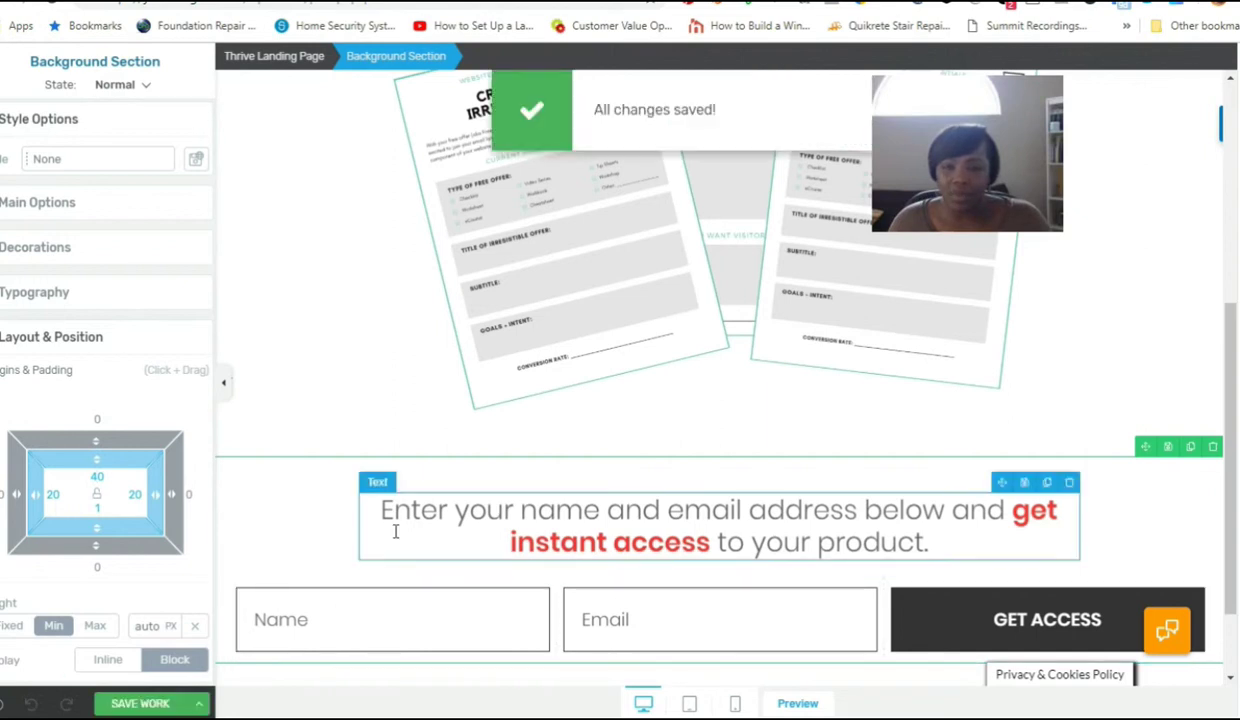
# Step: Save and exit the editor, and review the live landing page from the offer image to the footer
pyautogui.moveTo(160, 690)
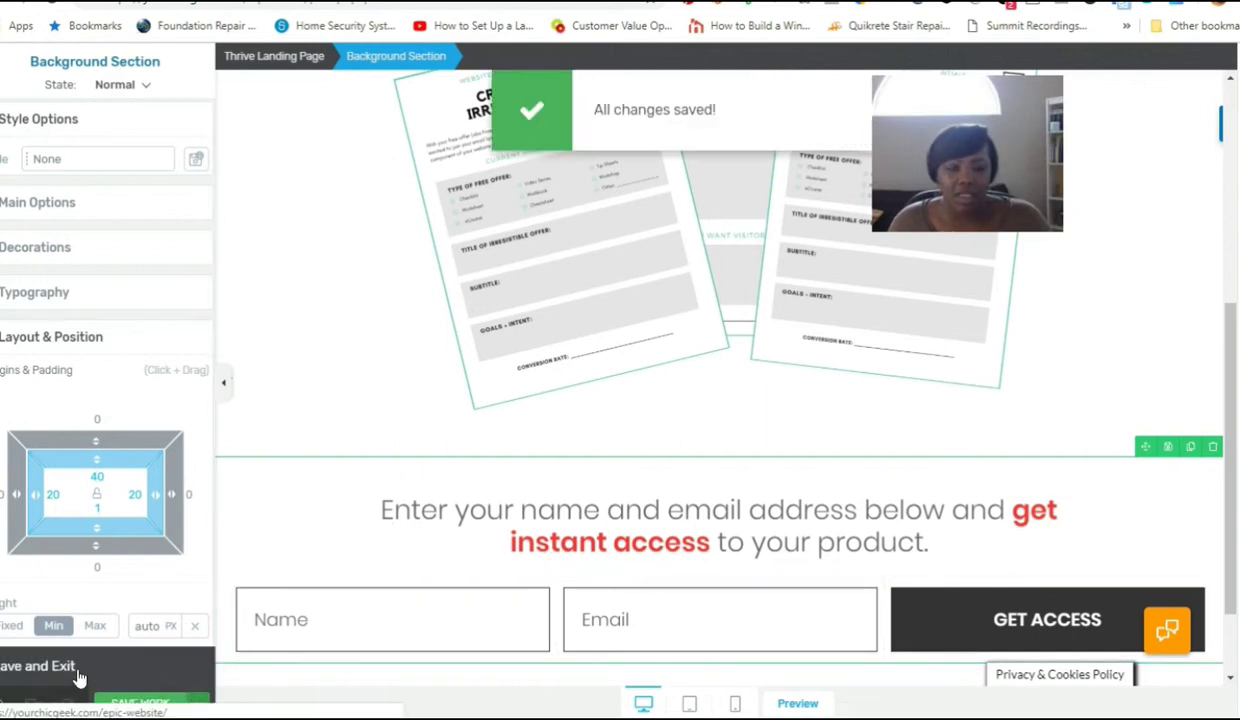
pyautogui.click(138, 664)
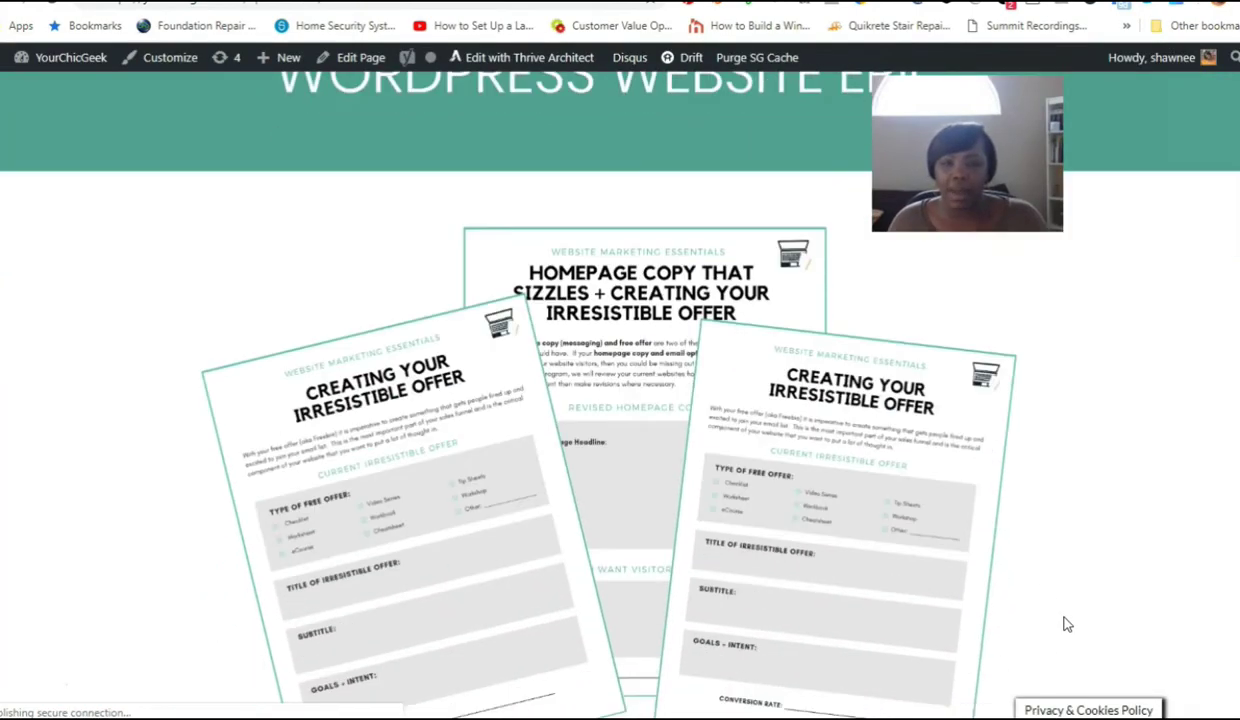
pyautogui.scroll(-6, 962, 383)
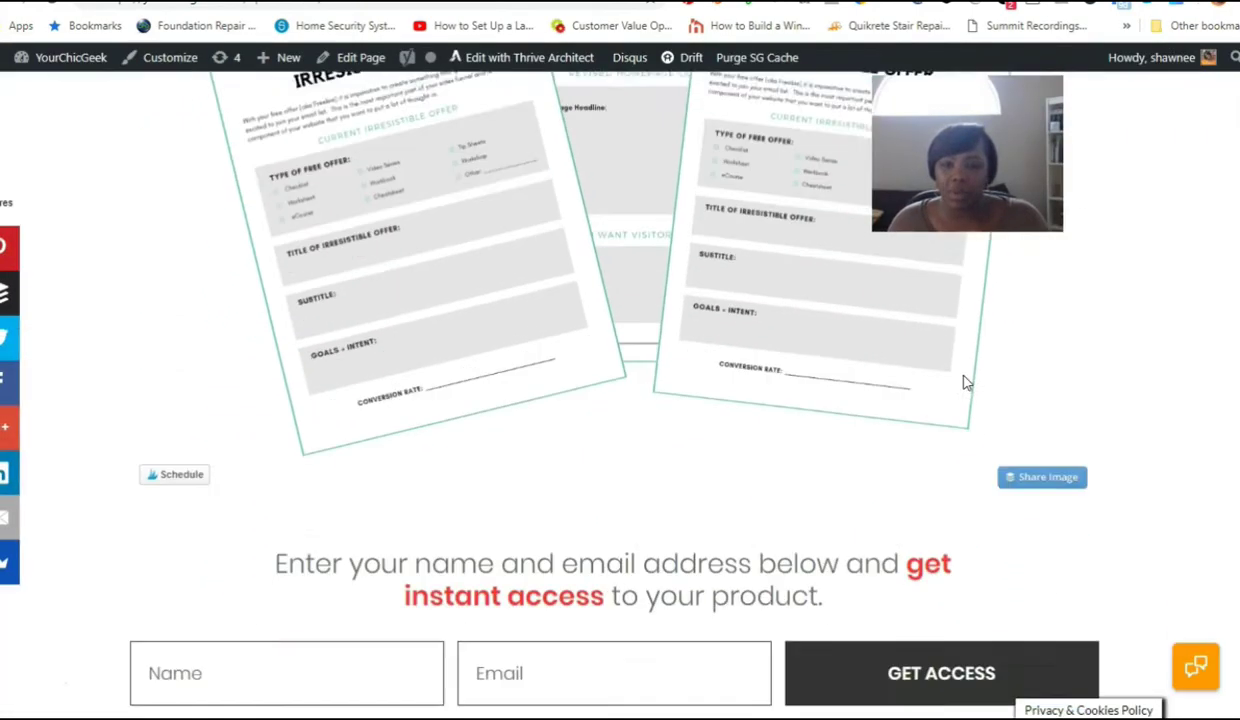
pyautogui.scroll(3, 700, 385)
pyautogui.scroll(-3, 556, 386)
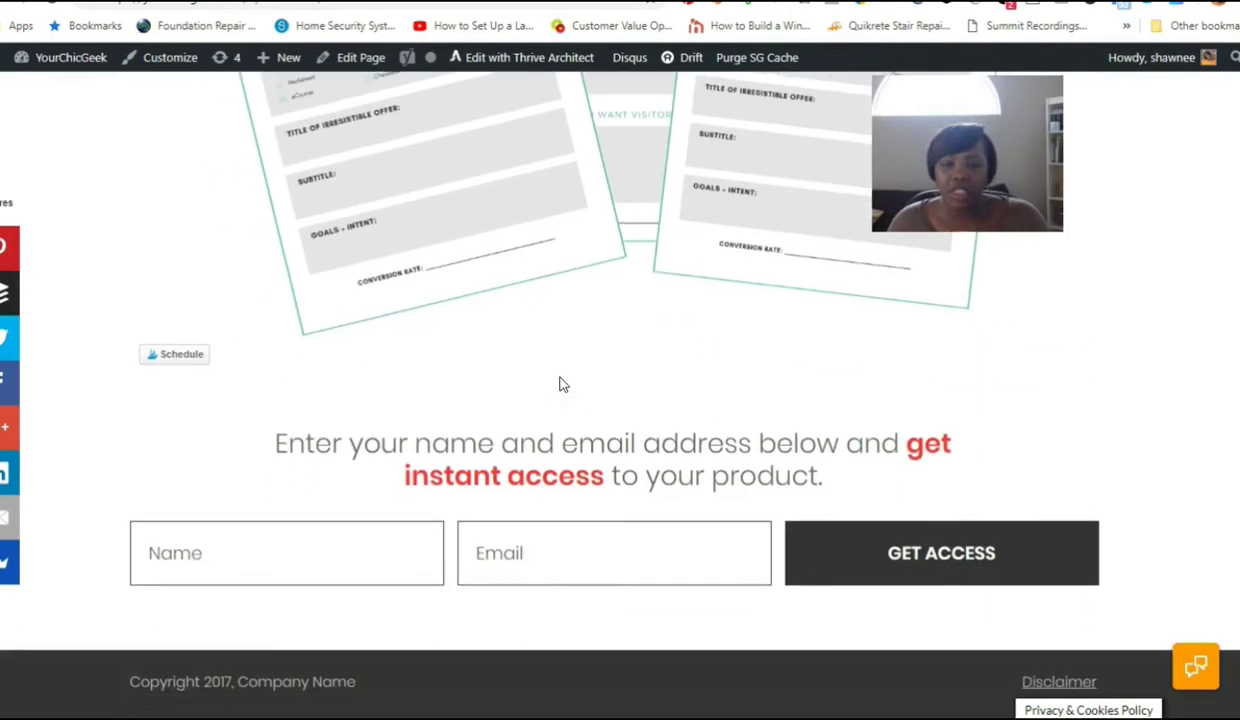
pyautogui.scroll(5, 491, 446)
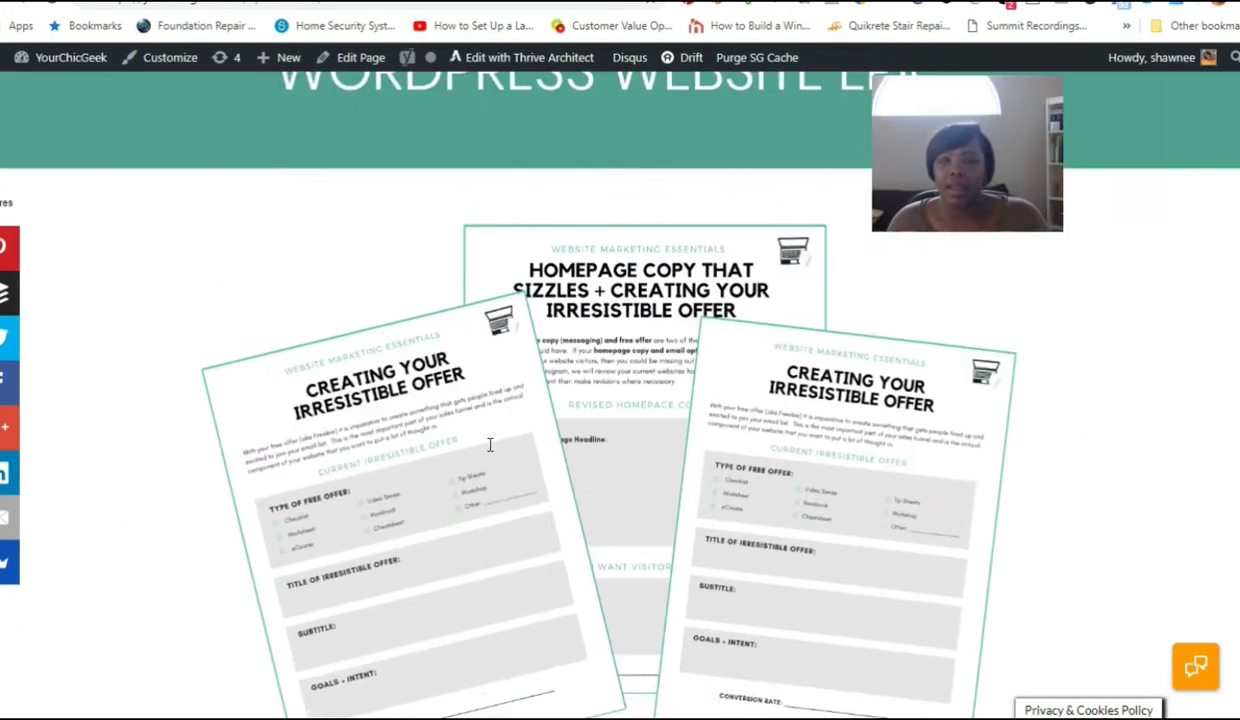
# Step: Reopen the landing page in Thrive Architect and bring the name and email opt-in form into view
pyautogui.click(529, 59)
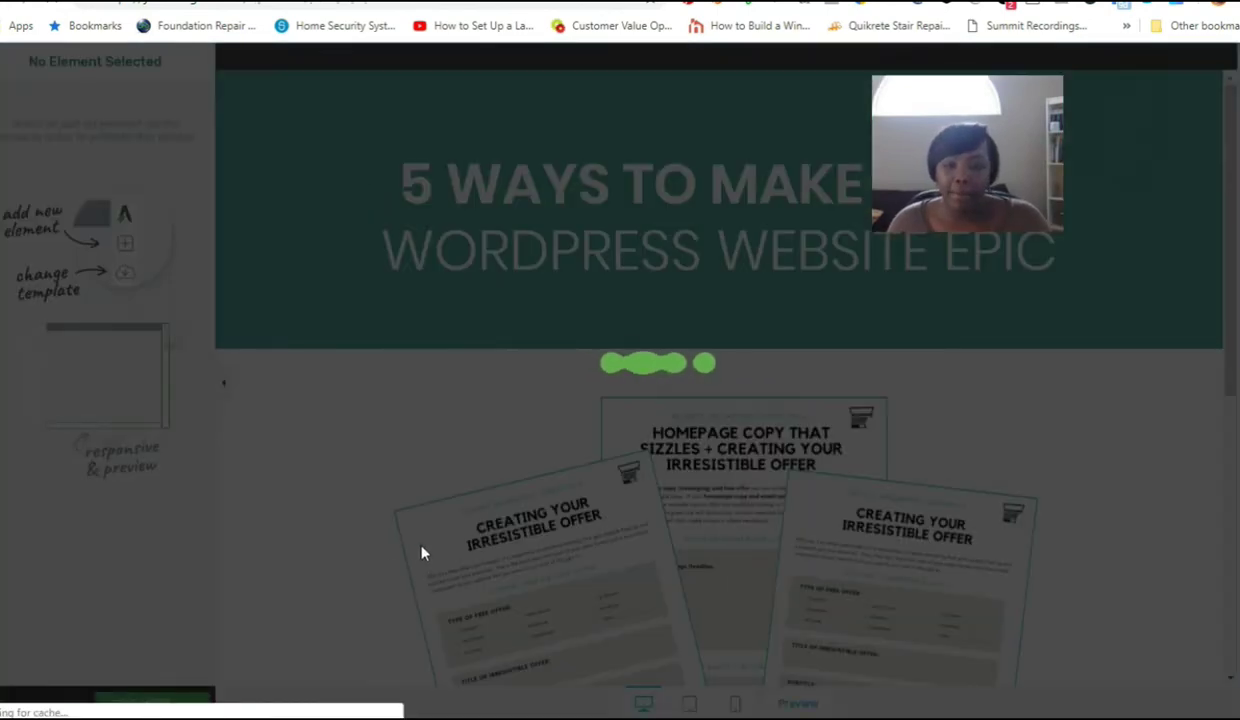
pyautogui.scroll(-3, 465, 500)
pyautogui.scroll(-3, 465, 500)
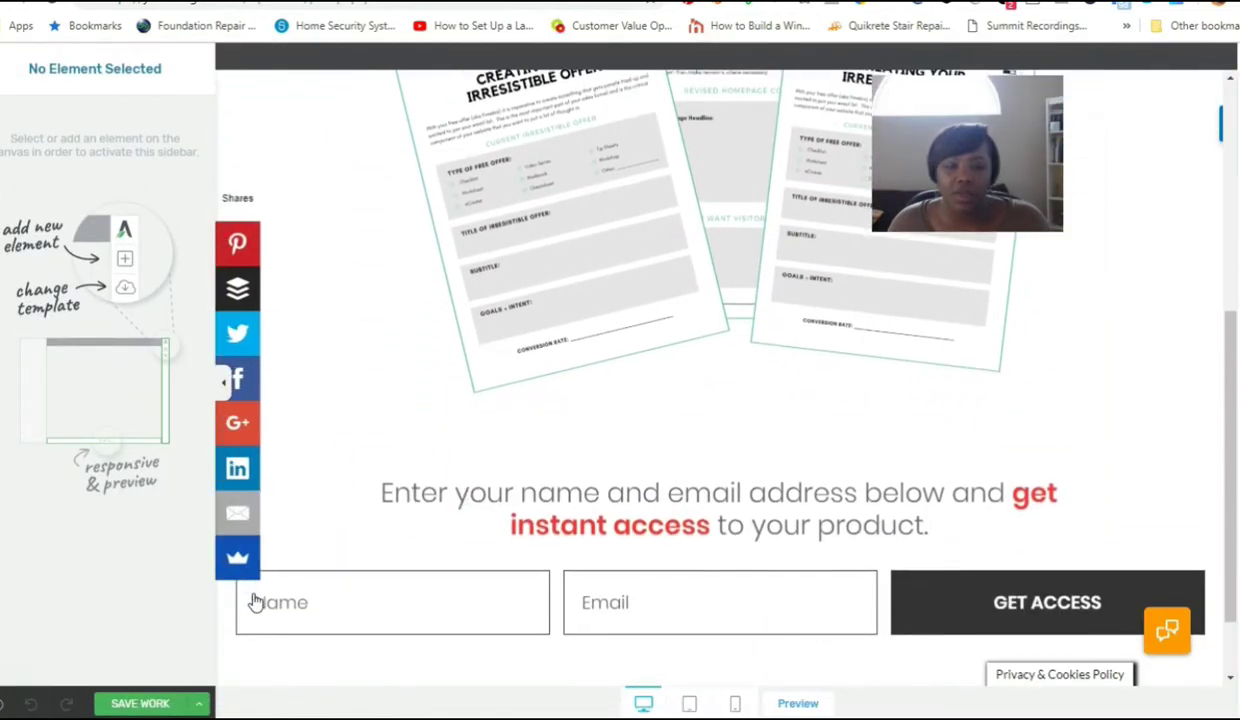
# Step: Reduce the worksheet mockup image to a size of 60% and save the work
pyautogui.click(481, 277)
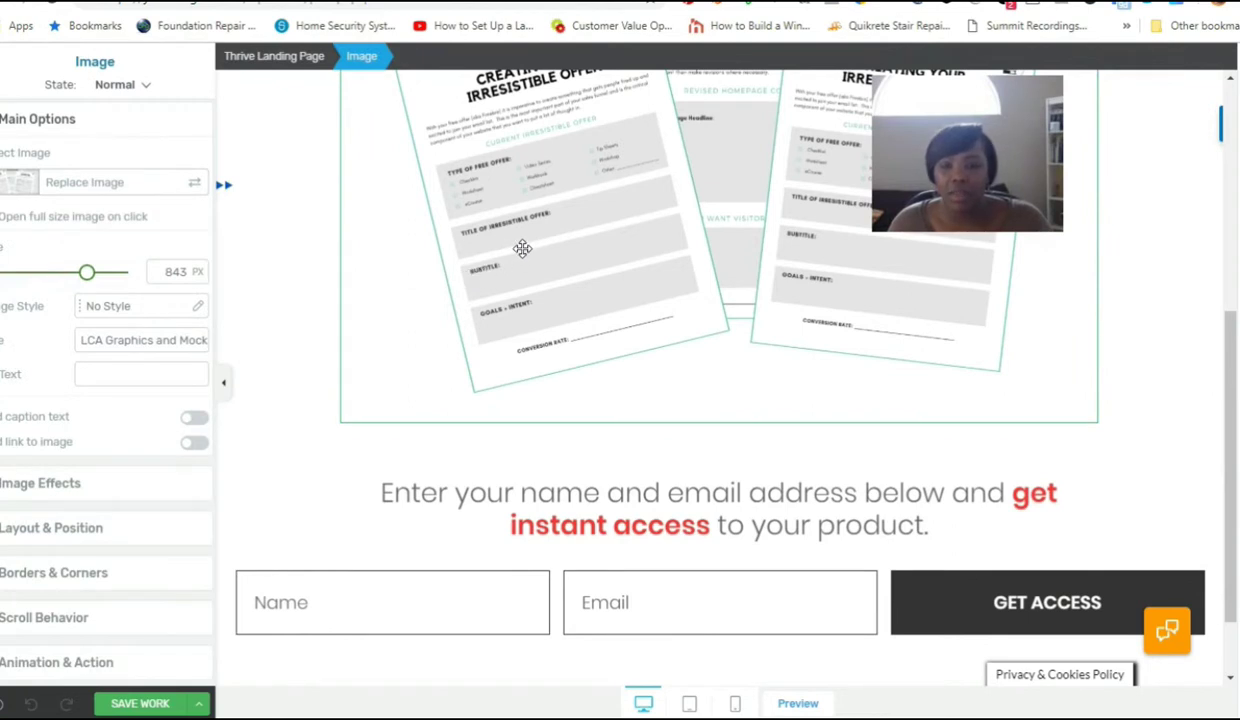
pyautogui.click(88, 272)
pyautogui.moveTo(88, 276); pyautogui.dragTo(69, 278)
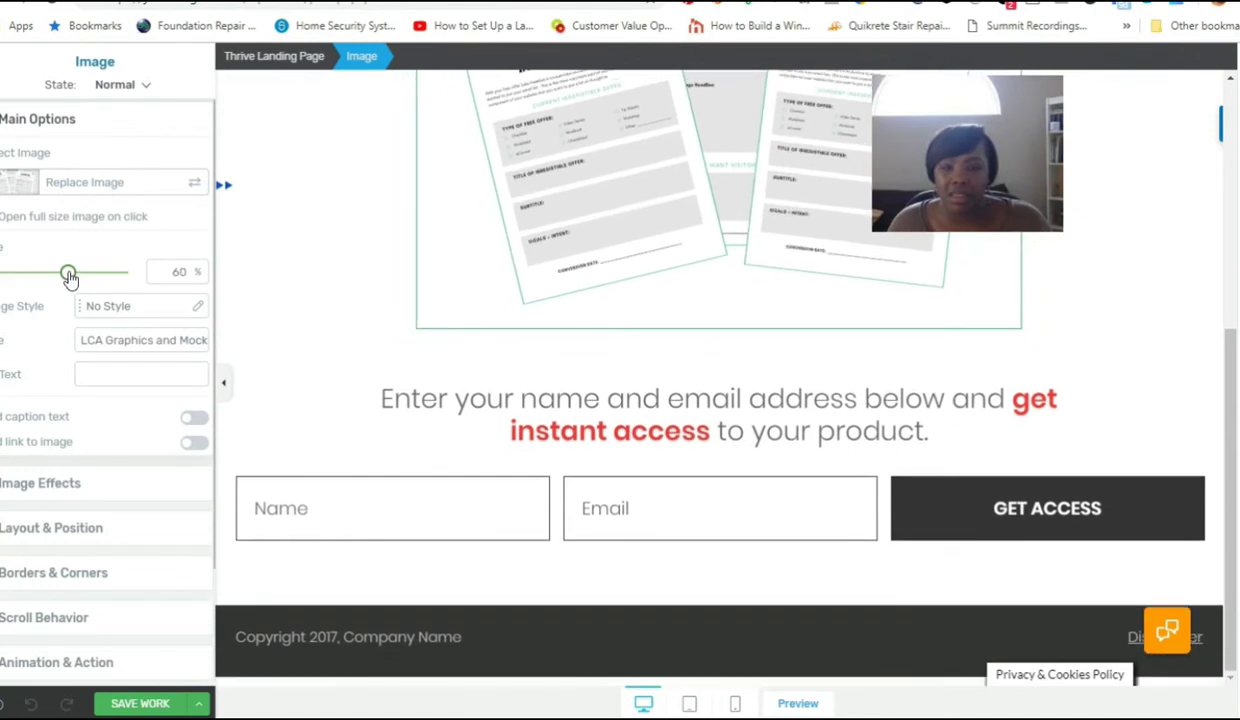
pyautogui.click(143, 704)
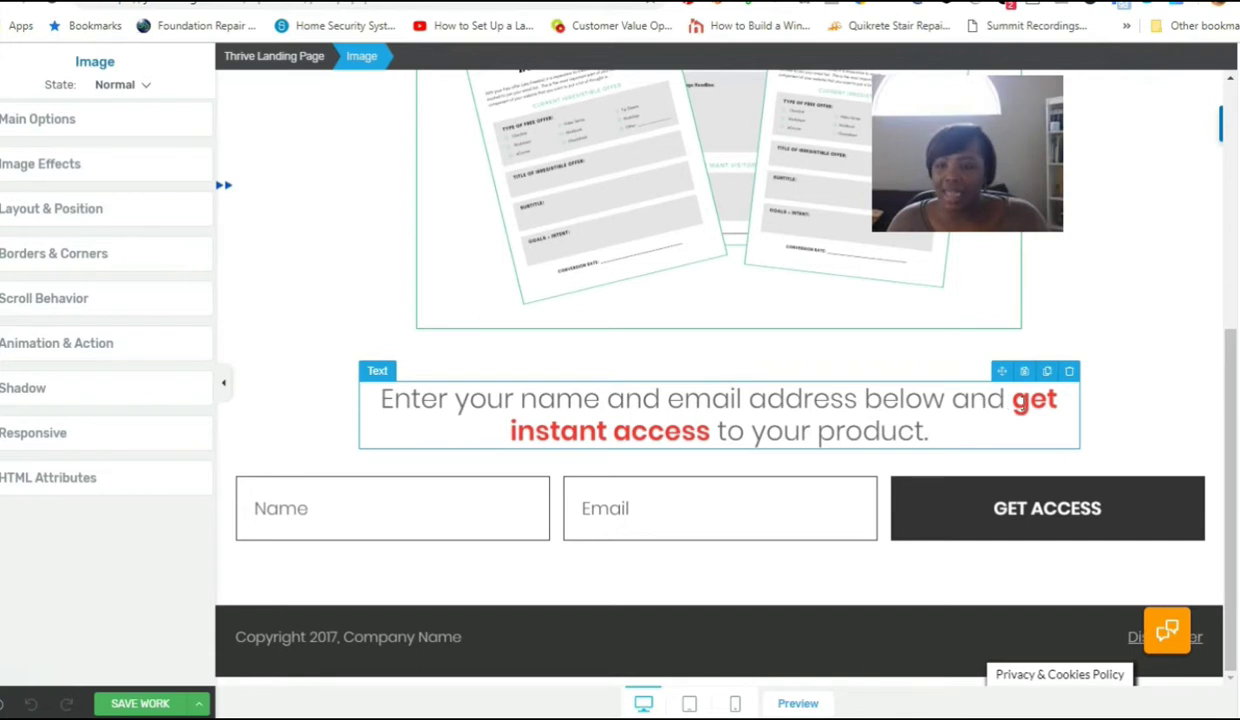
# Step: Enter #50a192 as the text colour for the words "get instant access" above the opt-in form
pyautogui.moveTo(1015, 398); pyautogui.dragTo(709, 430)
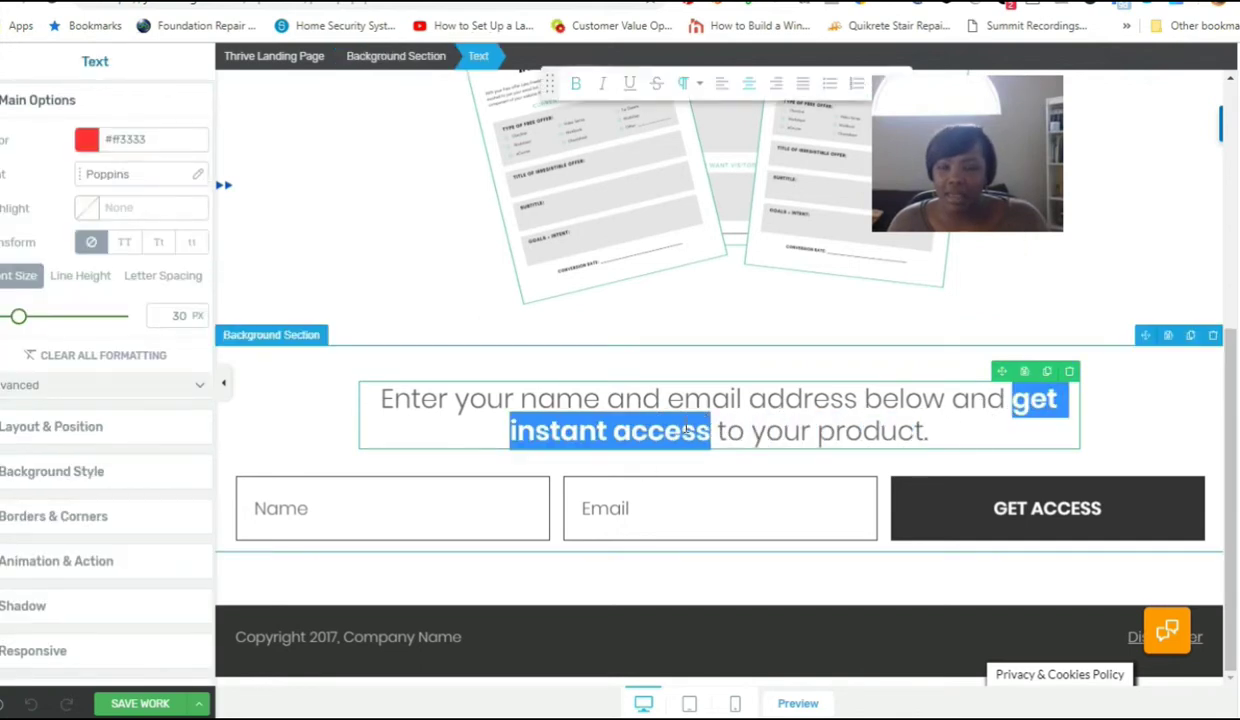
pyautogui.click(86, 140)
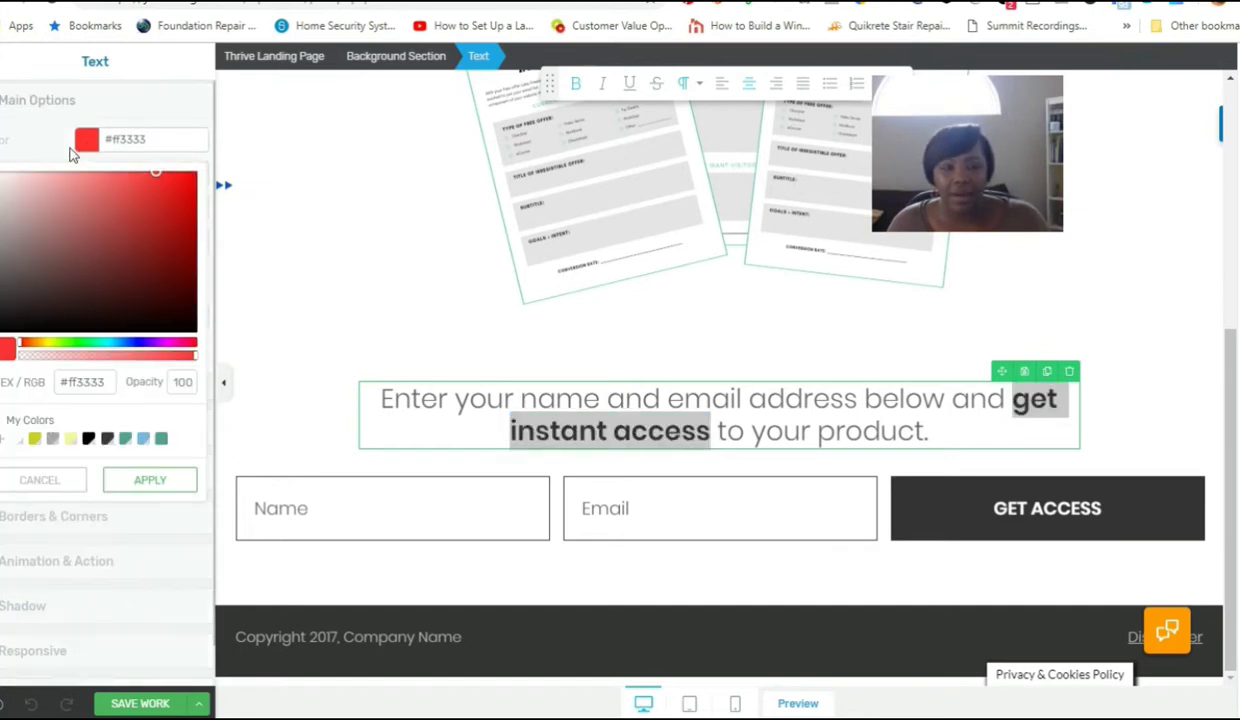
pyautogui.click(80, 384)
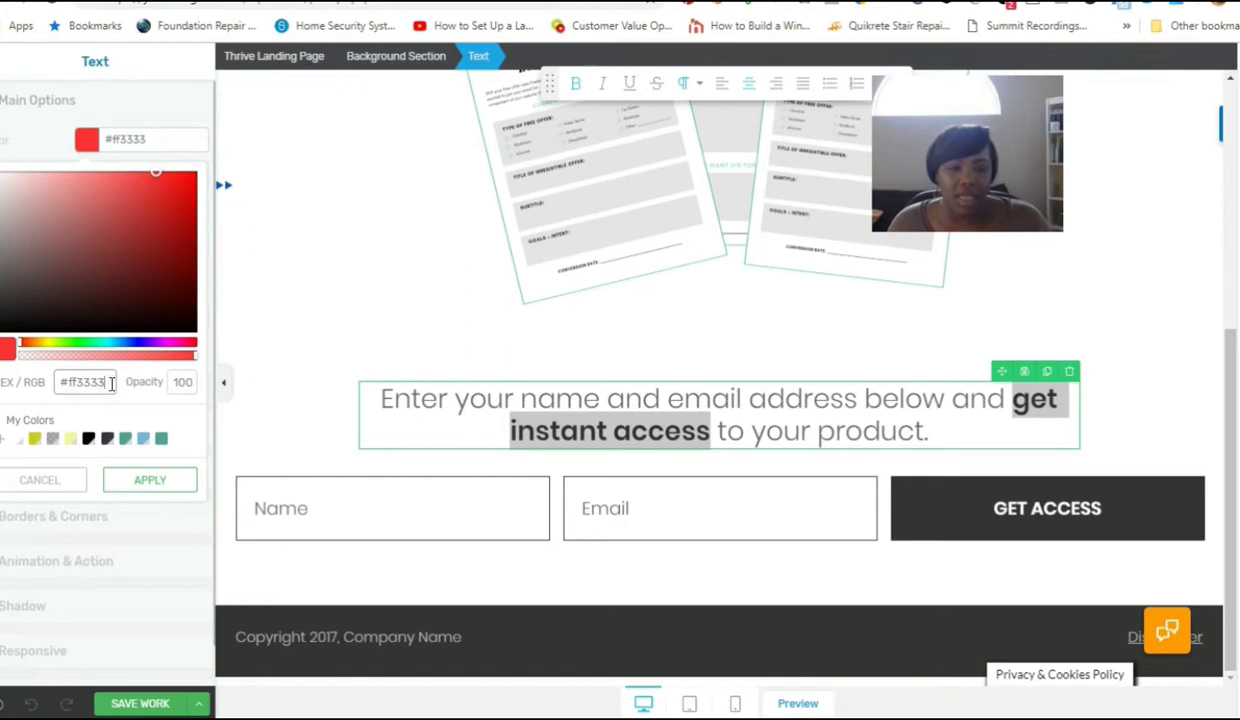
pyautogui.write('50a192')
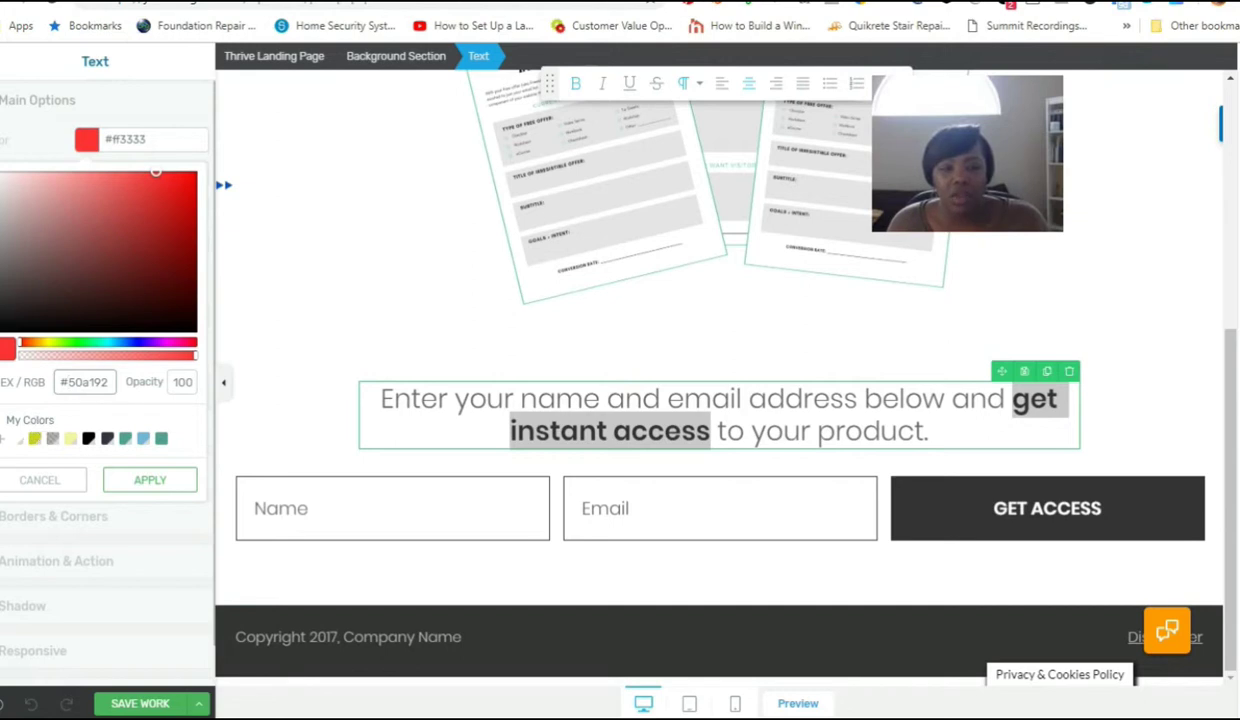
# Step: Save #50a192 as a global colour and apply it to the words "get instant access"
pyautogui.click(7, 445)
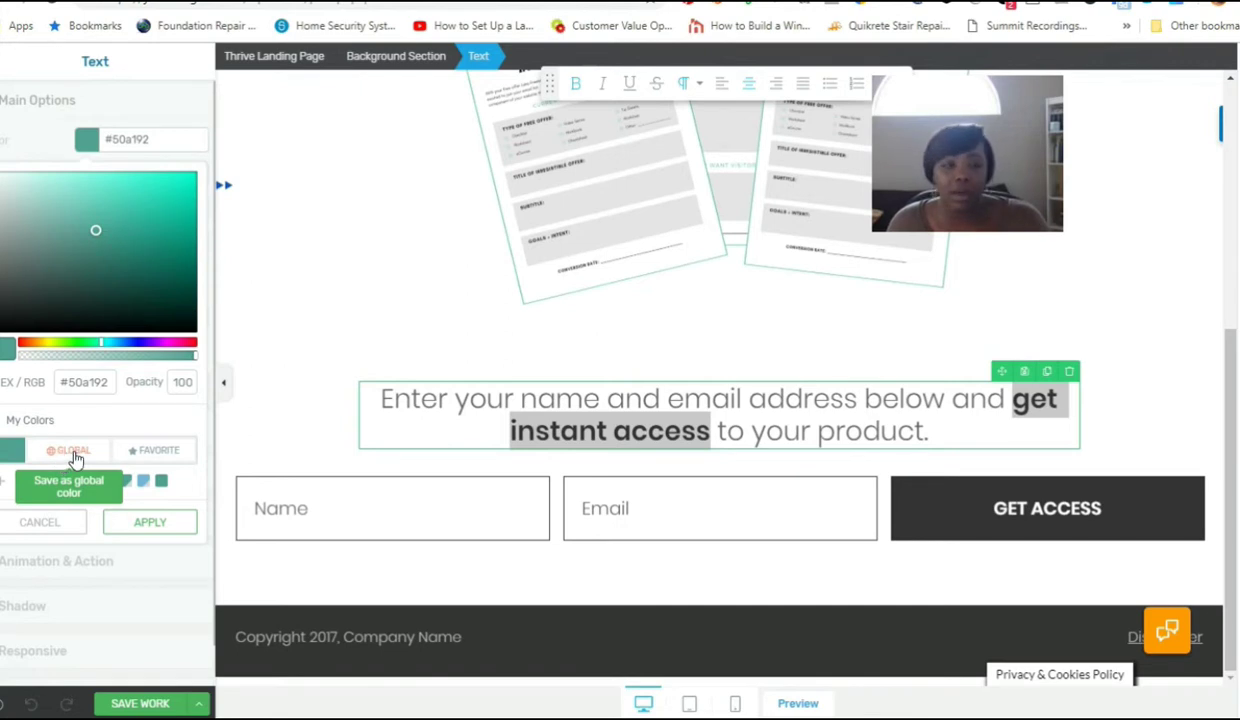
pyautogui.click(165, 455)
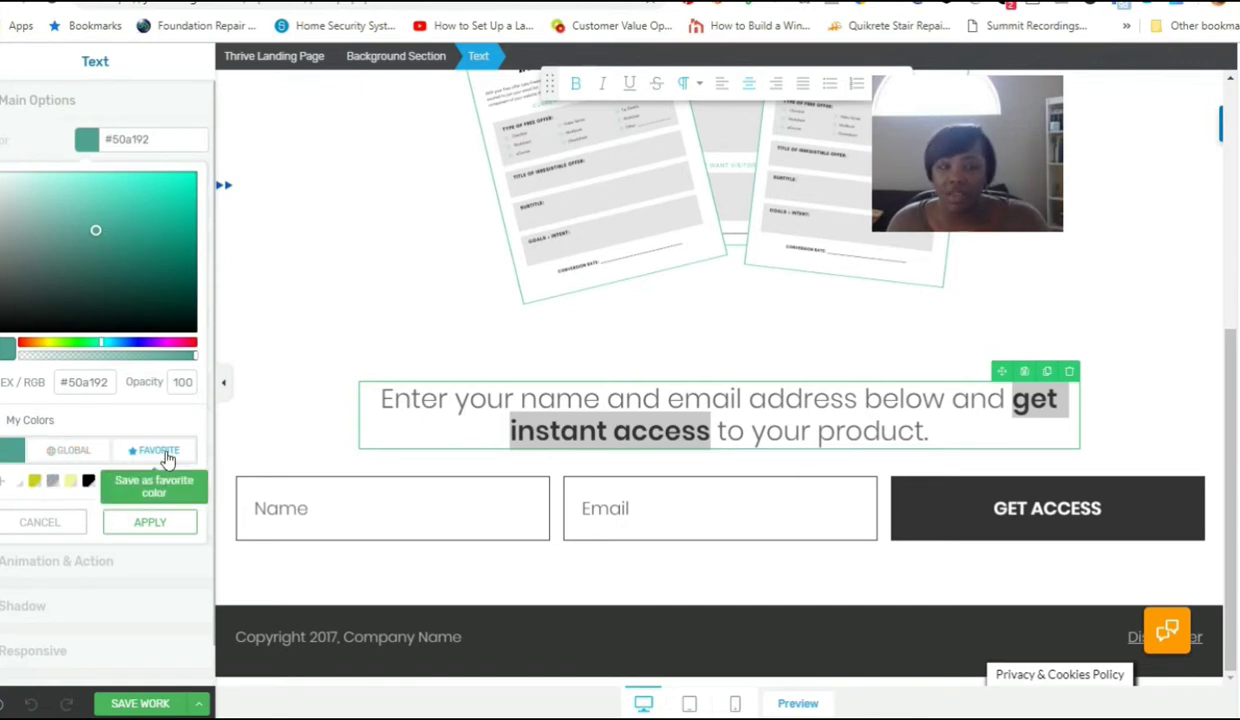
pyautogui.click(68, 453)
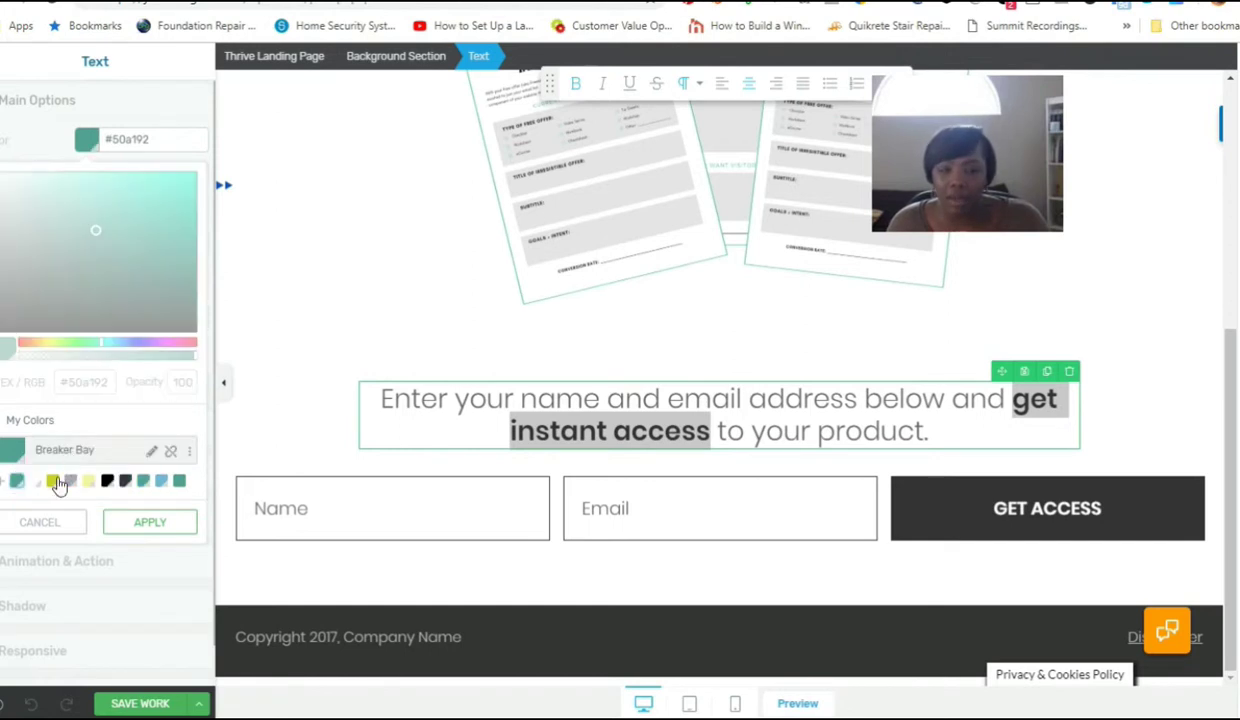
pyautogui.click(140, 520)
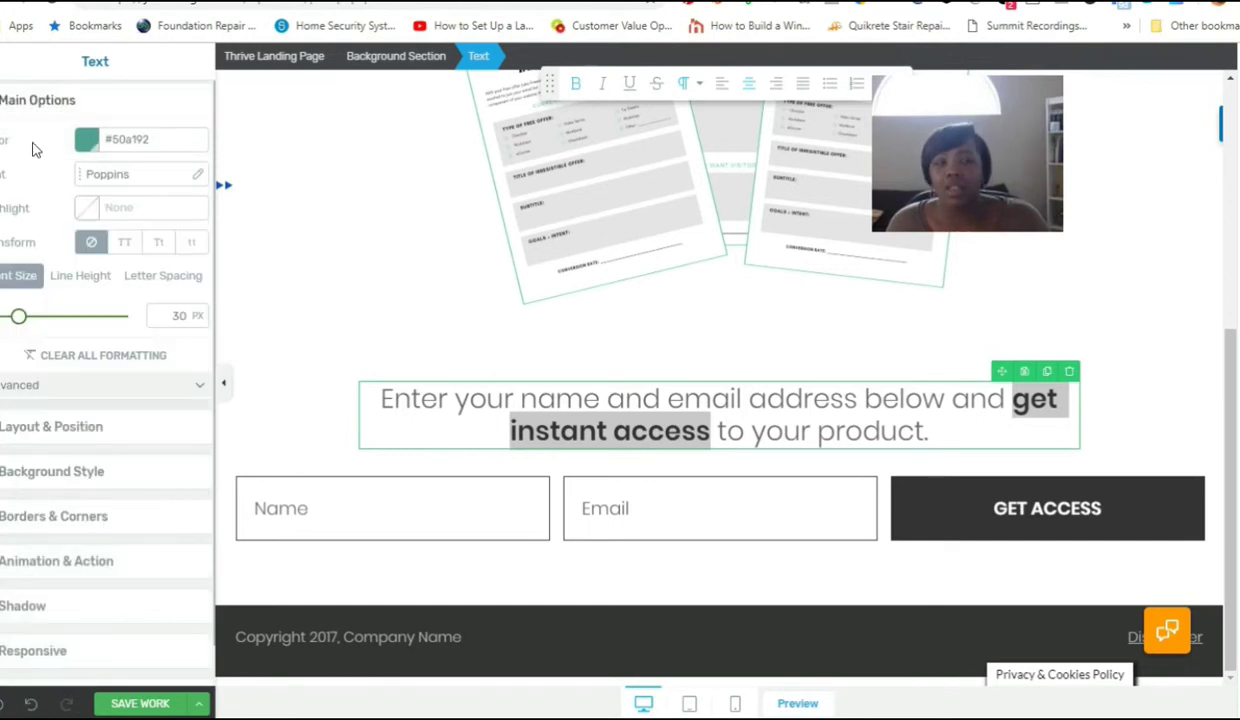
pyautogui.click(20, 100)
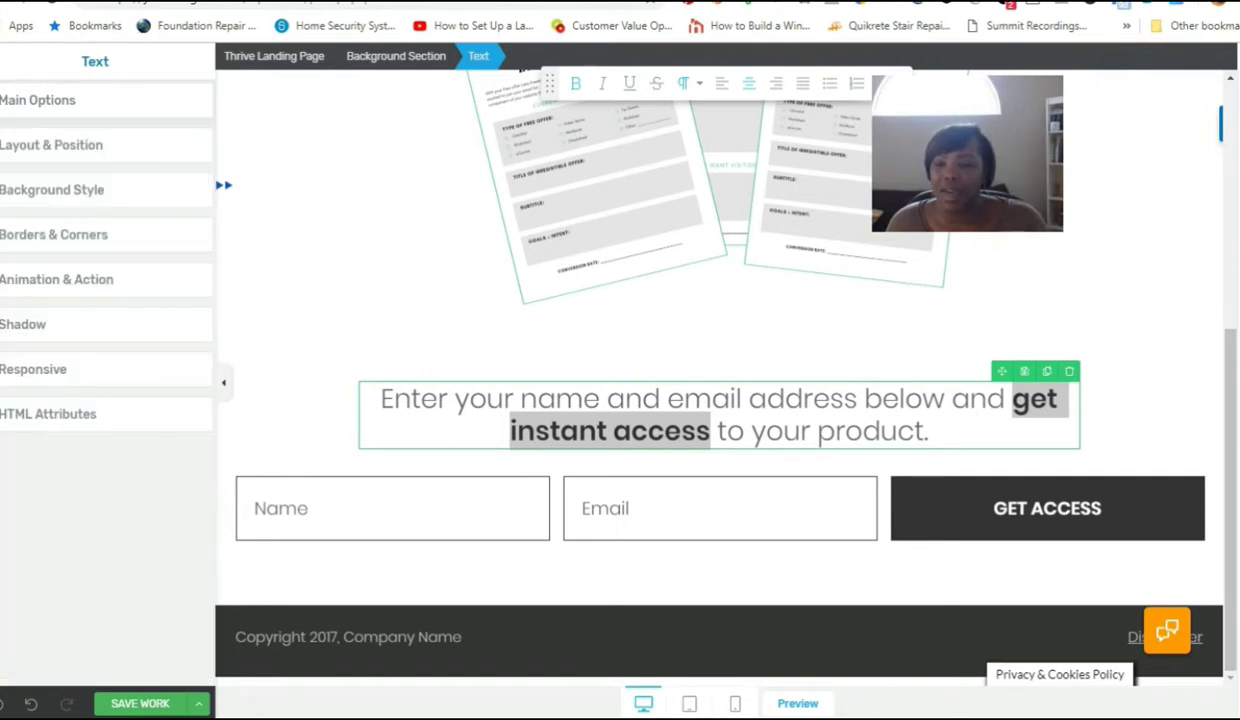
pyautogui.click(640, 426)
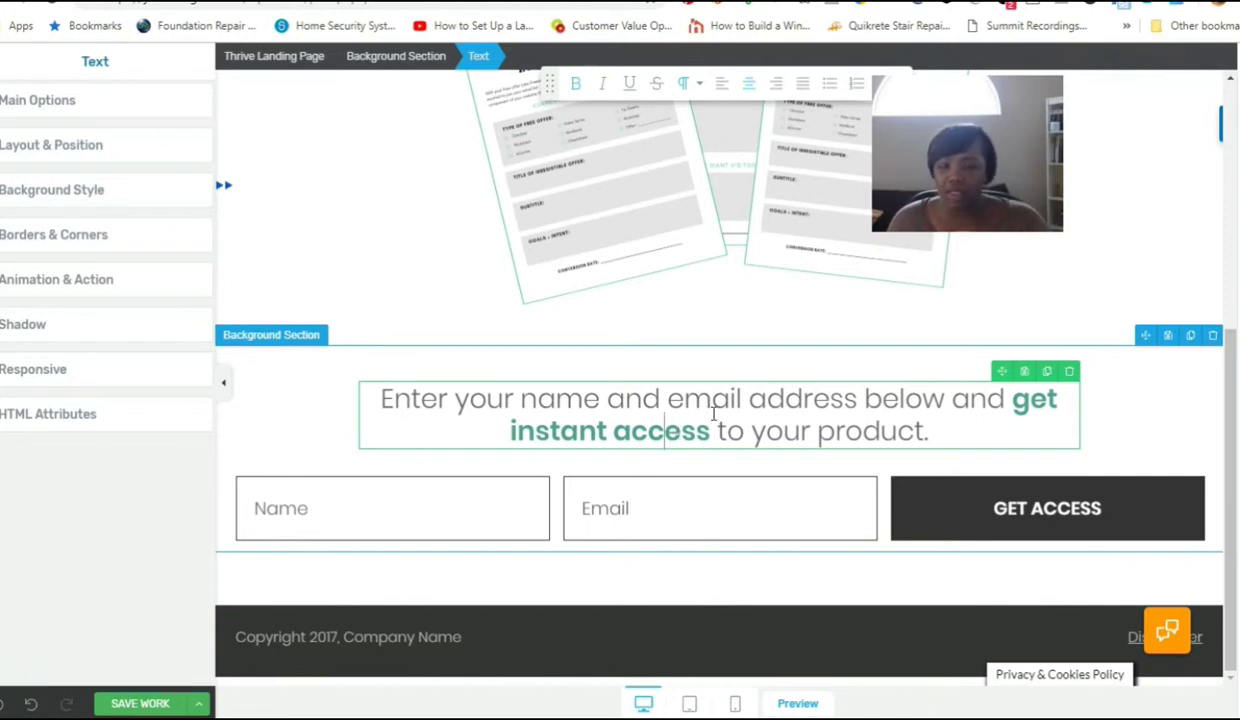
# Step: Start connecting the name and email form to a service and open the page for adding new API connections
pyautogui.click(397, 483)
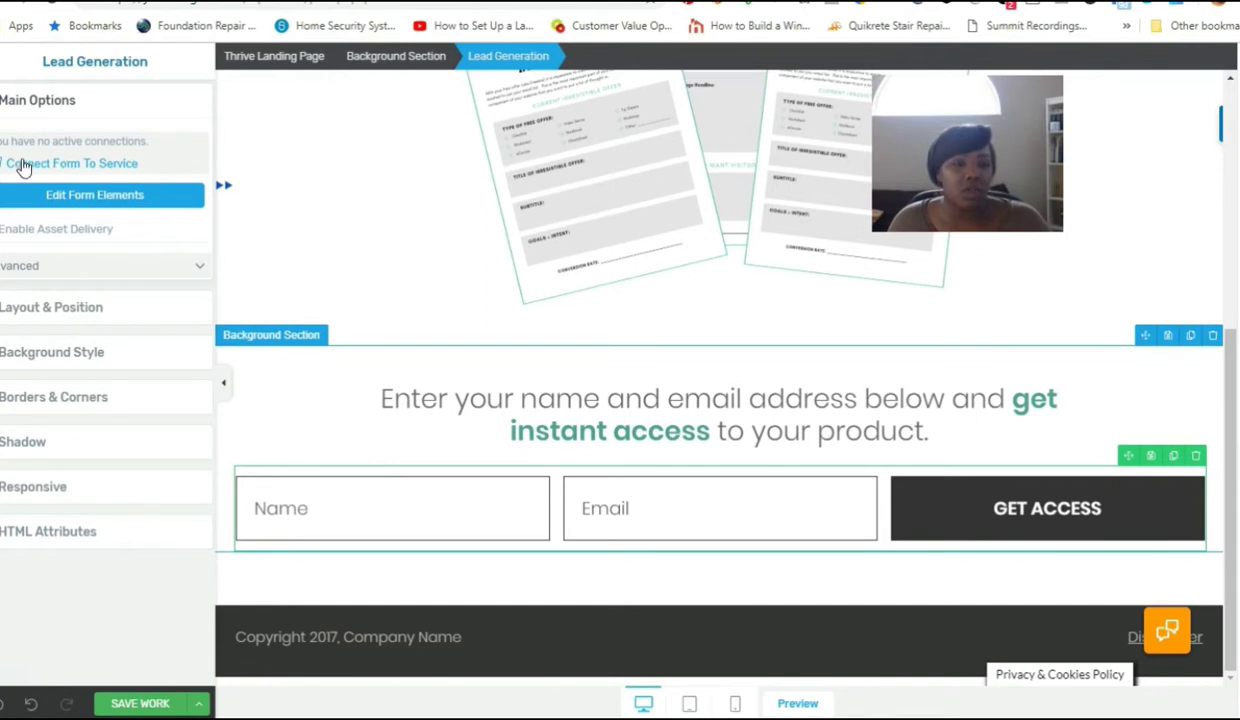
pyautogui.click(125, 166)
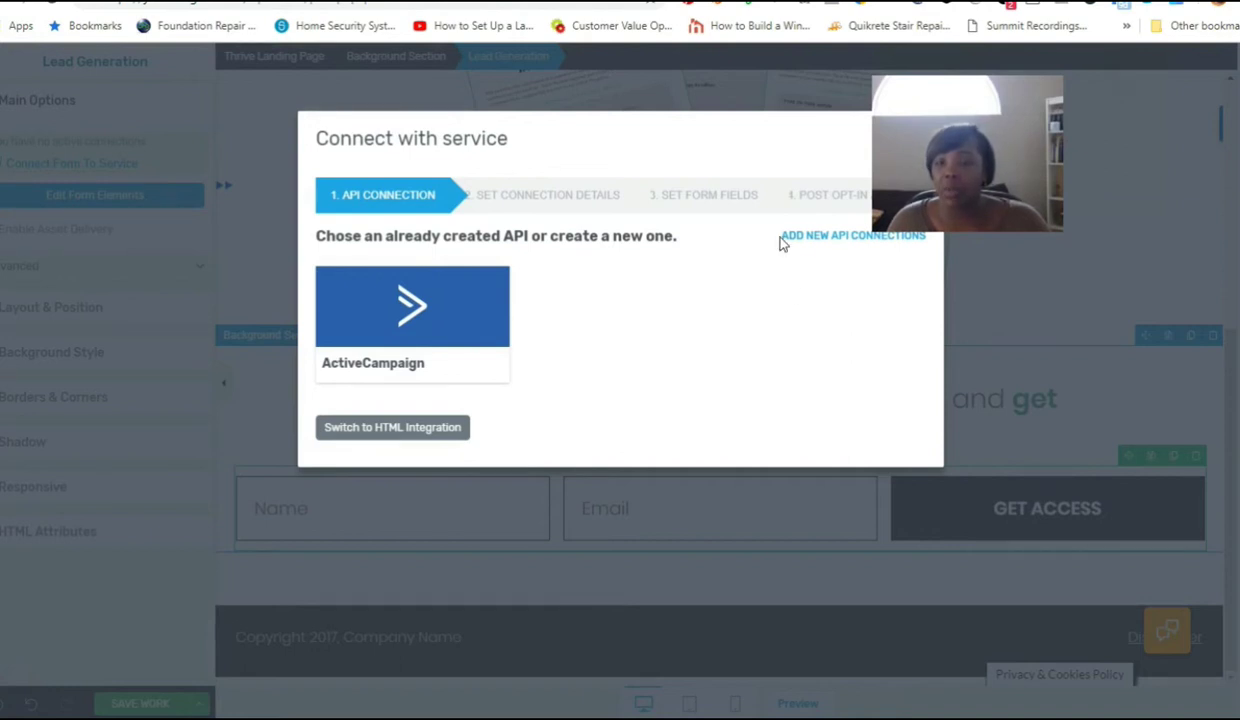
pyautogui.click(832, 238)
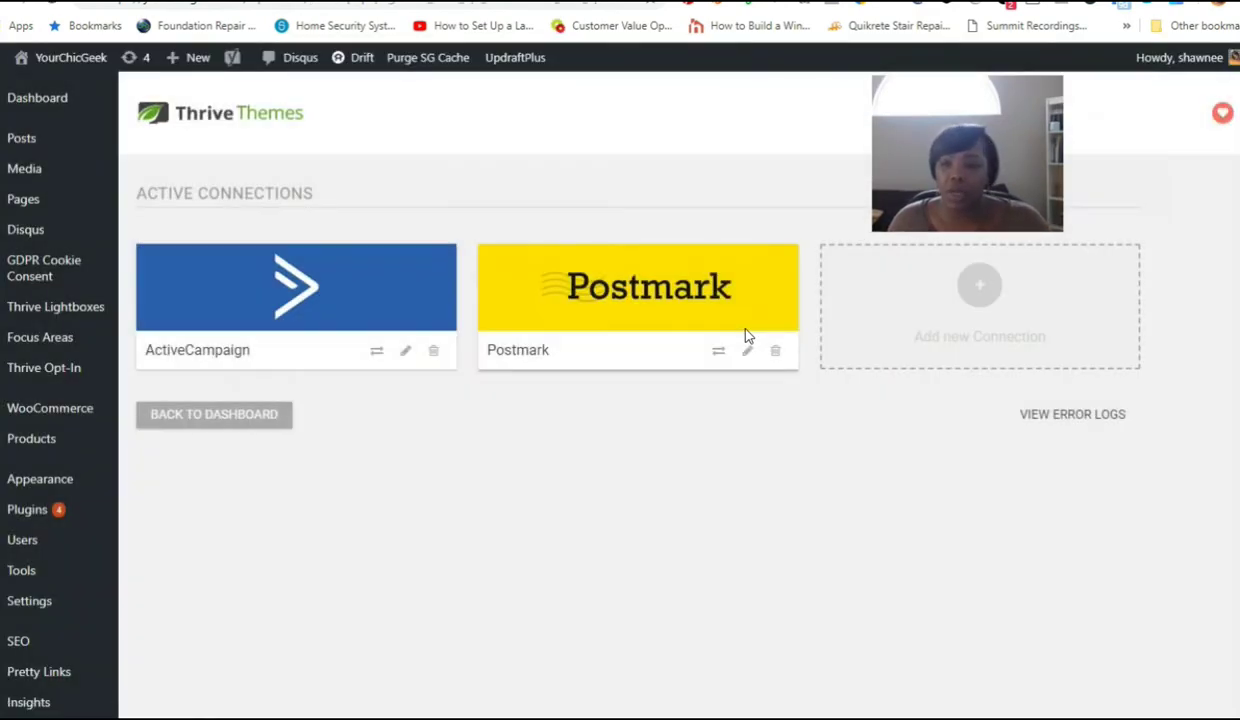
# Step: Examine the email marketing apps offered for a new API connection, and return to the form's service connection setup
pyautogui.click(978, 288)
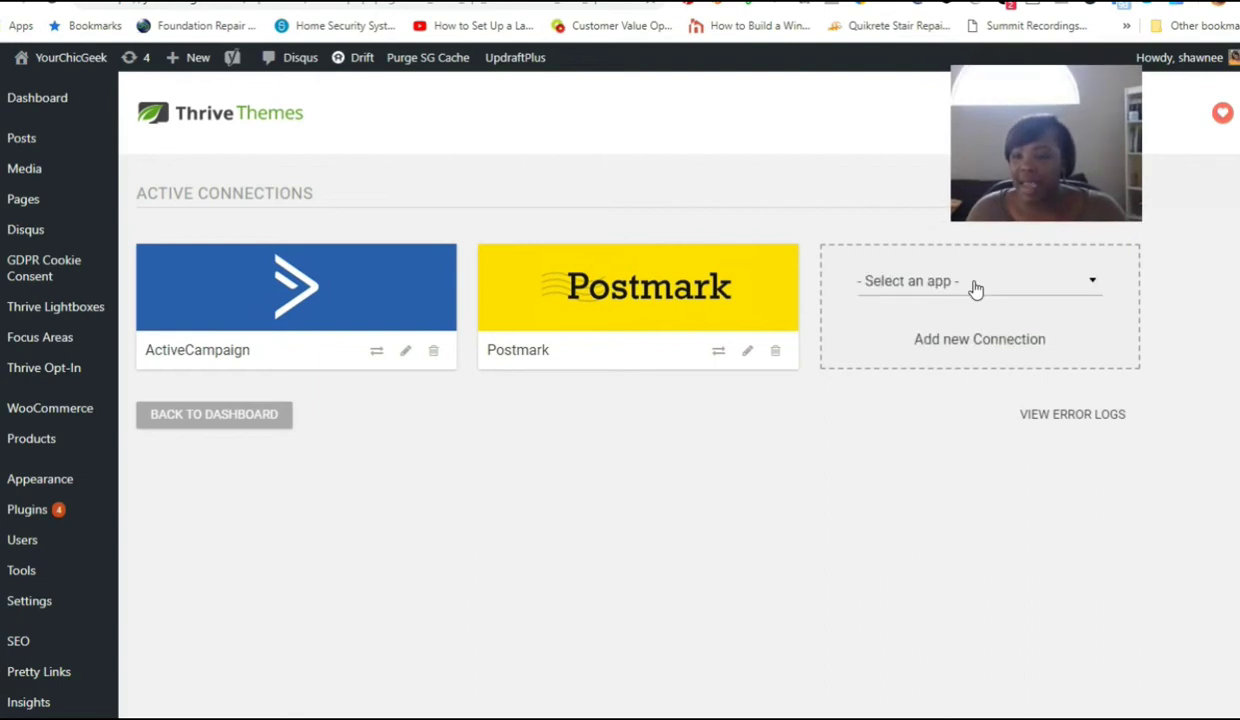
pyautogui.click(857, 282)
pyautogui.scroll(-3, 1094, 387)
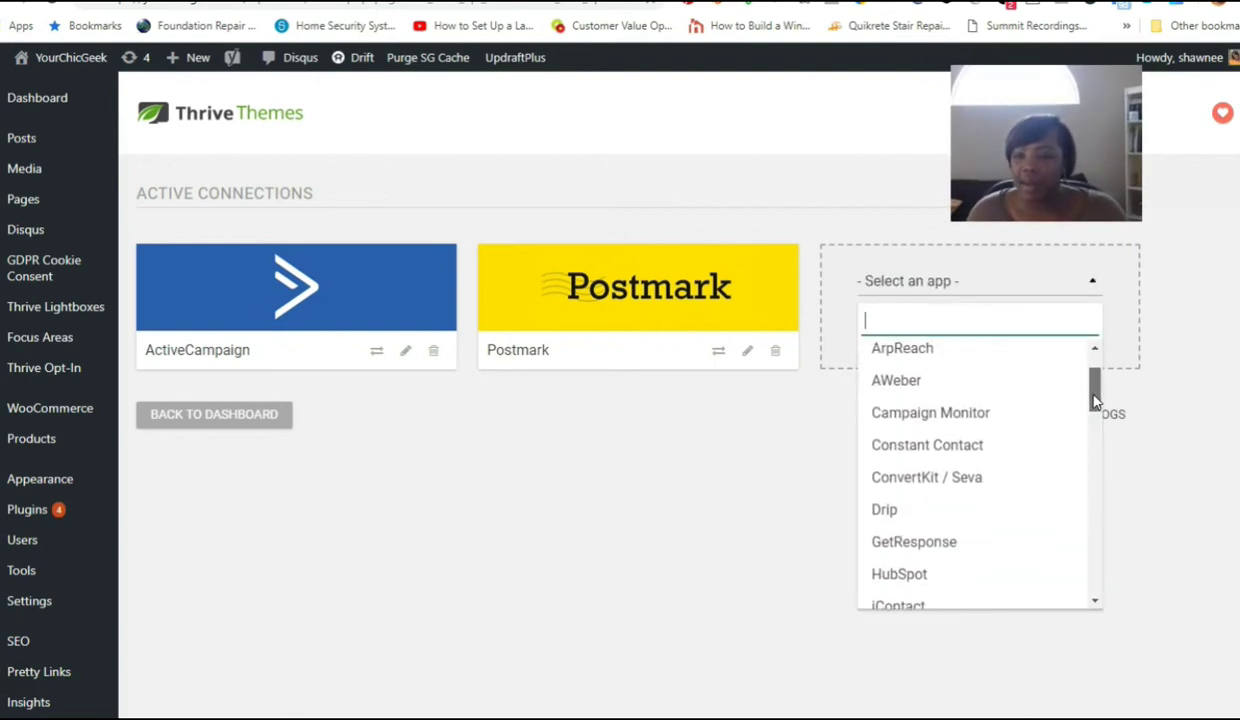
pyautogui.scroll(2, 980, 440)
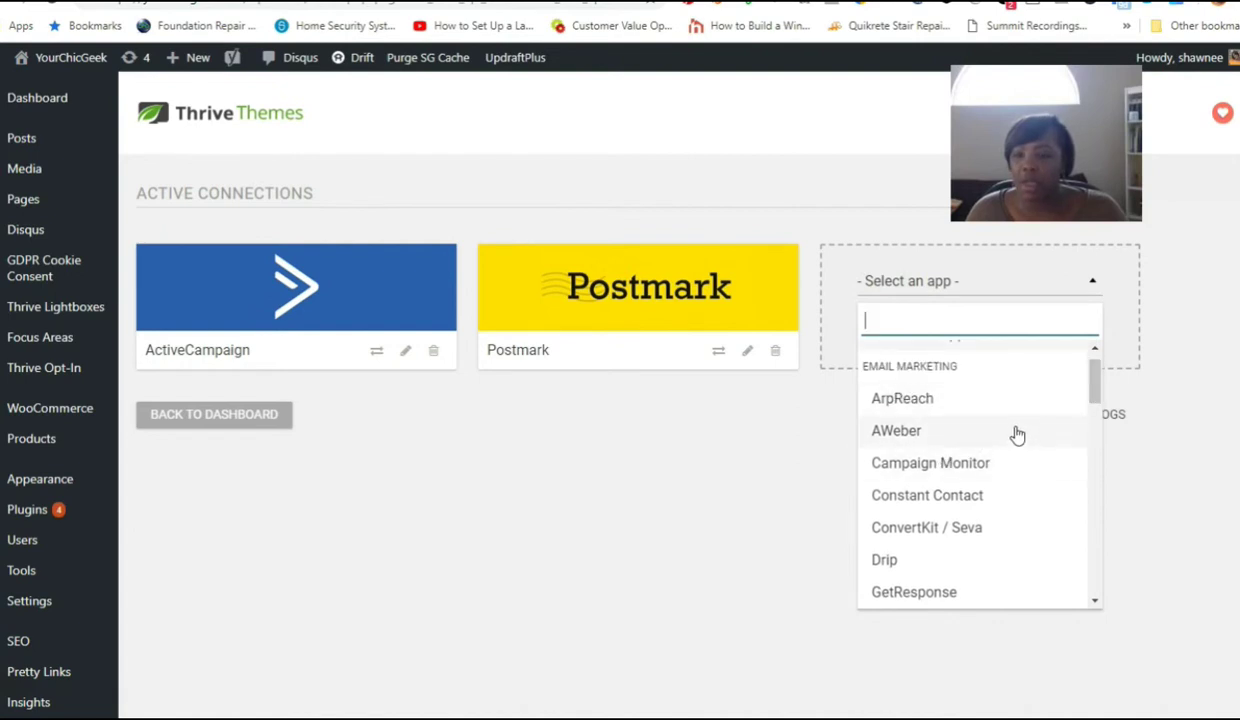
pyautogui.scroll(-2, 975, 432)
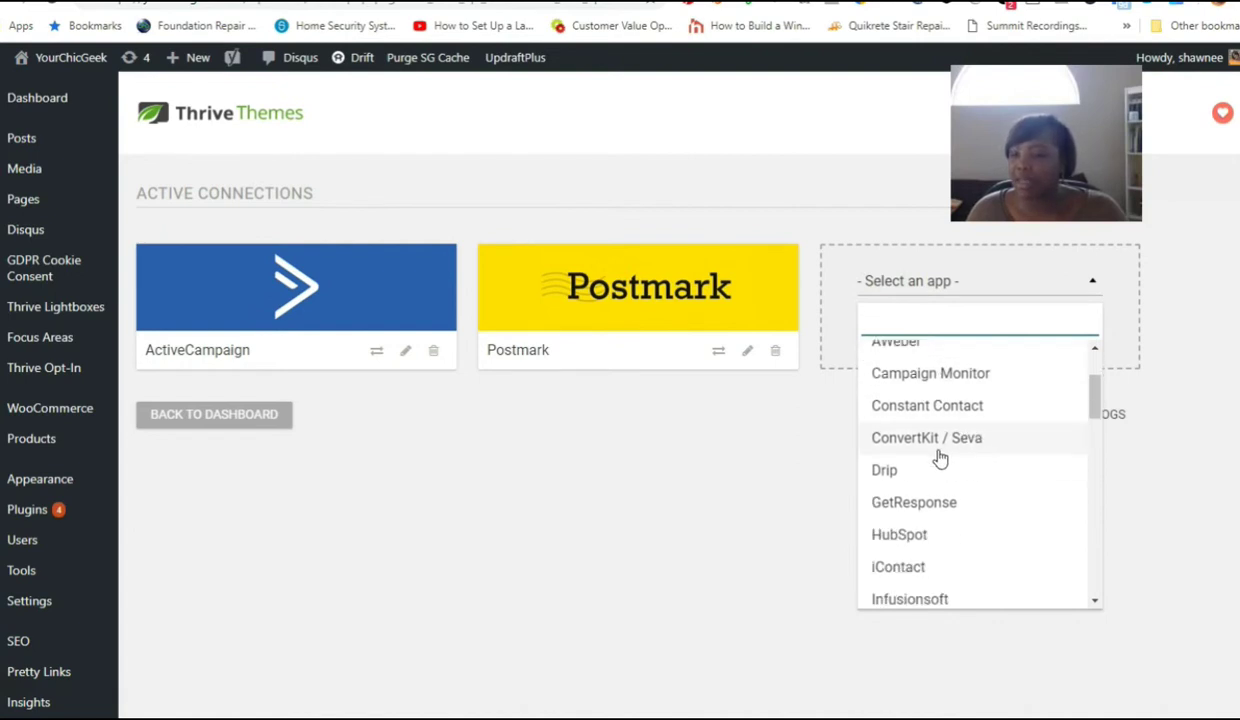
pyautogui.moveTo(1094, 400); pyautogui.dragTo(1096, 330)
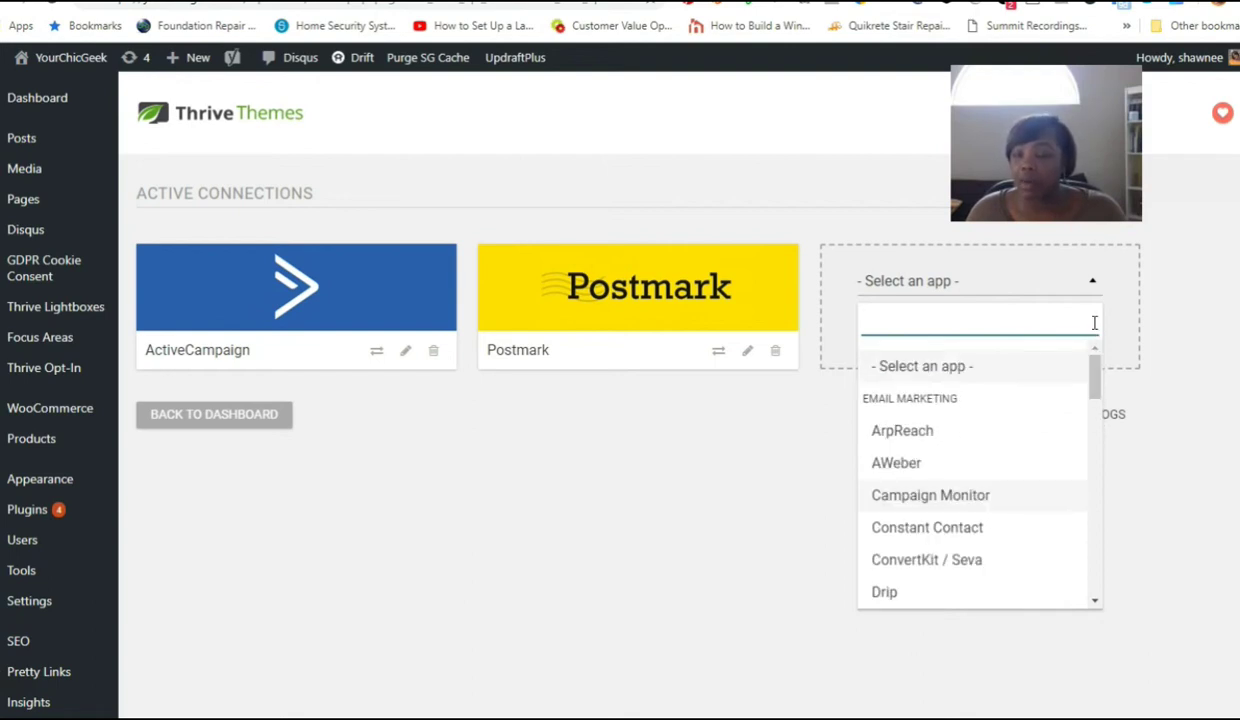
pyautogui.click(682, 561)
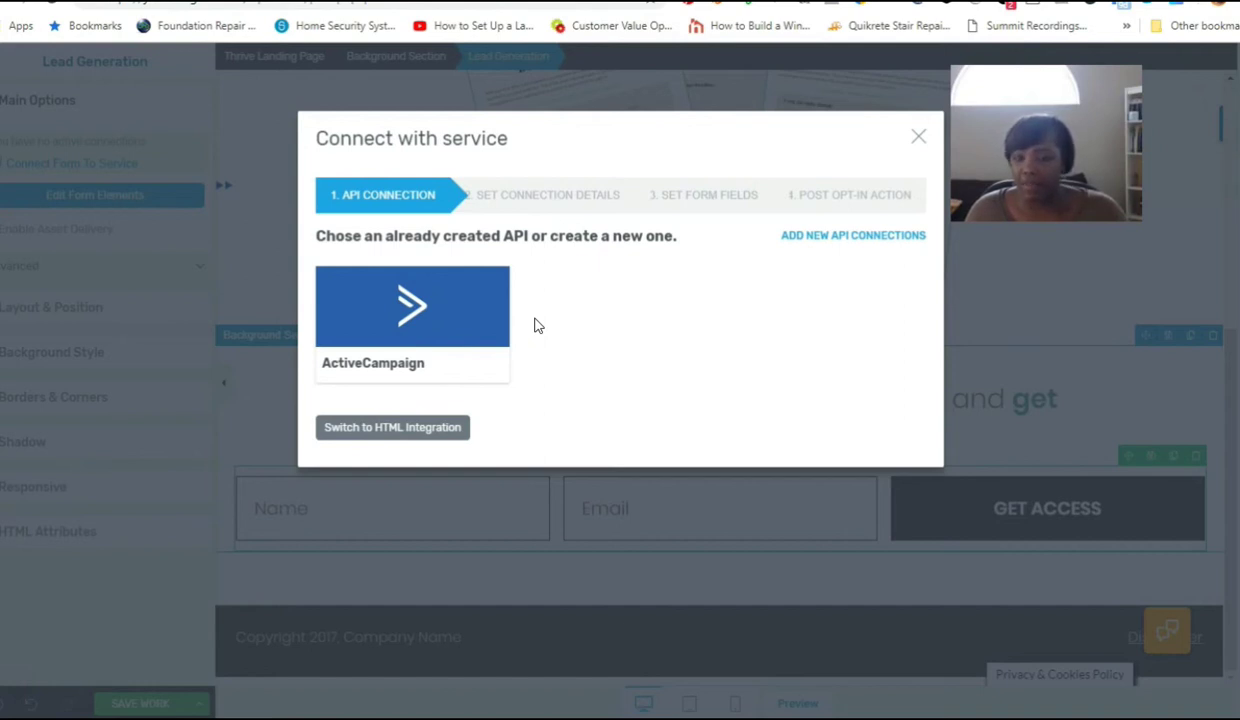
# Step: Connect the form to ActiveCampaign with the mailing list YourChicGeek Subbies and the form YourChicGeek Subbies All
pyautogui.click(392, 312)
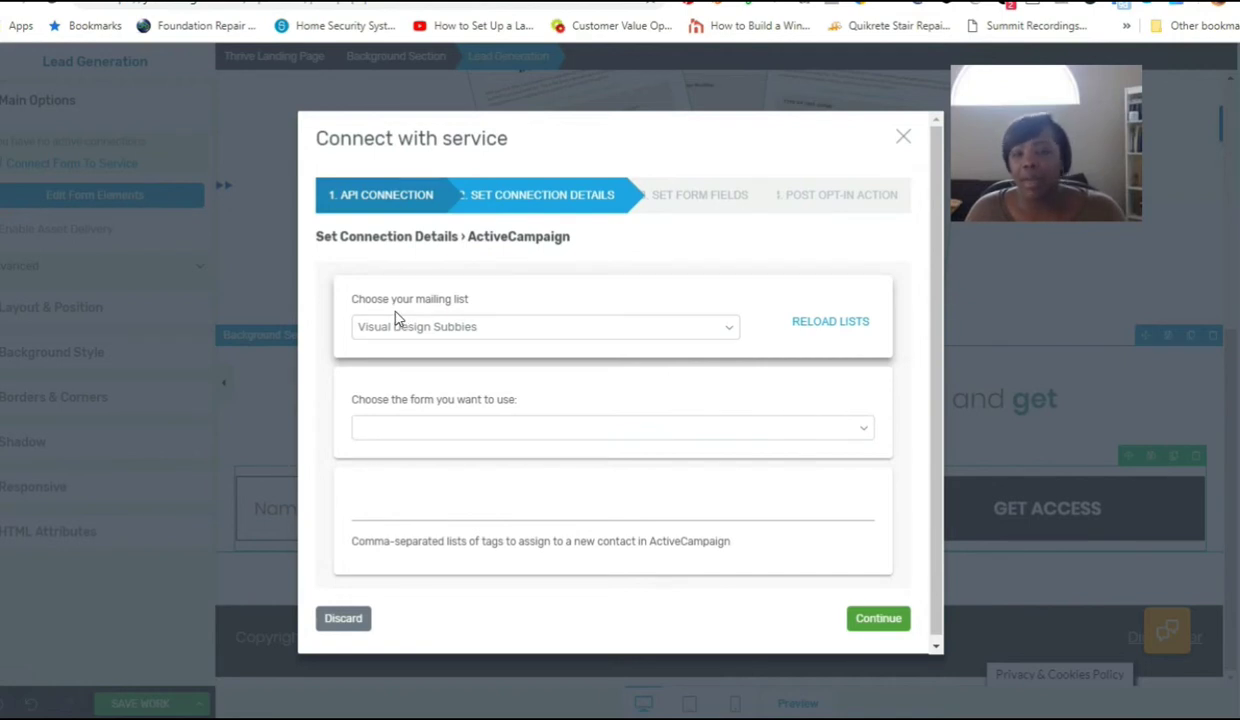
pyautogui.click(396, 320)
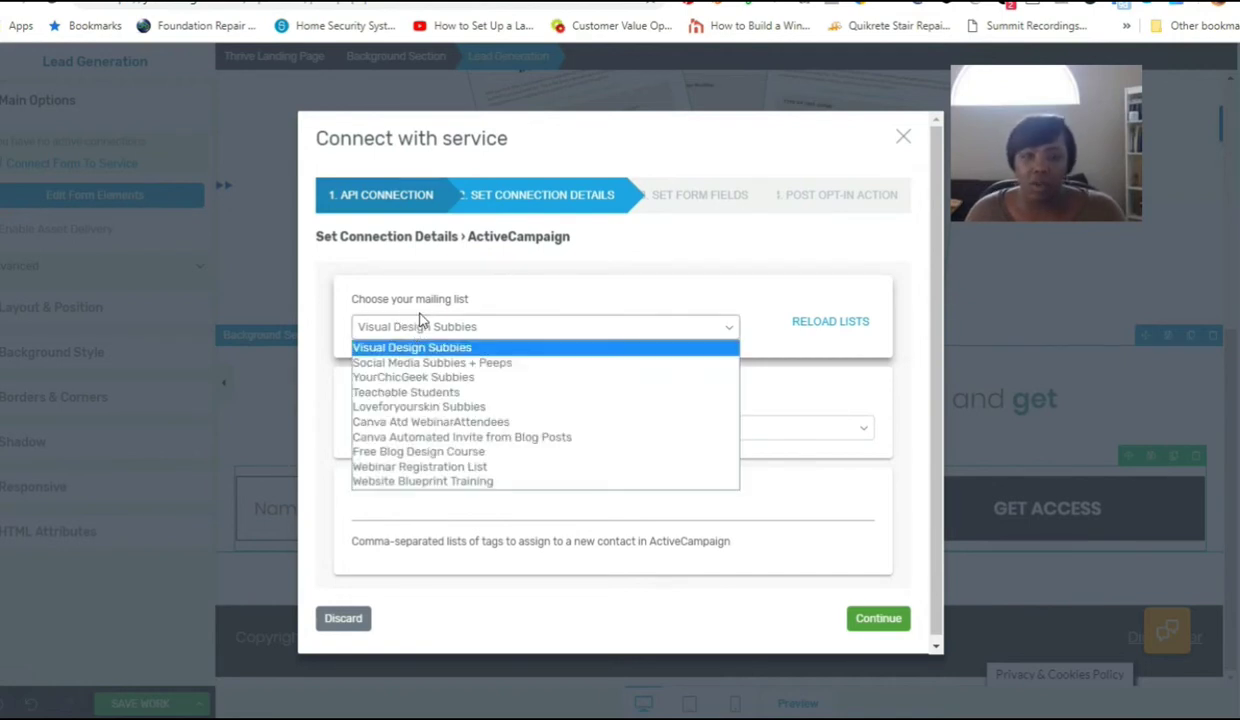
pyautogui.click(447, 377)
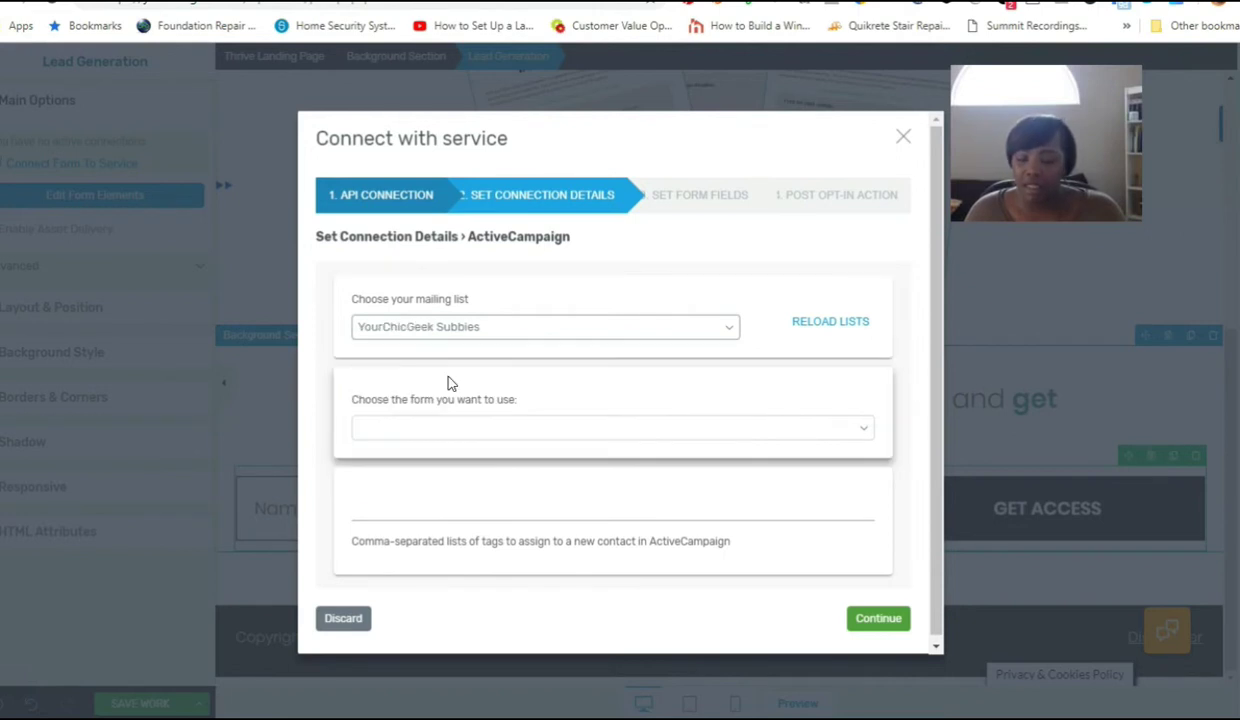
pyautogui.click(424, 433)
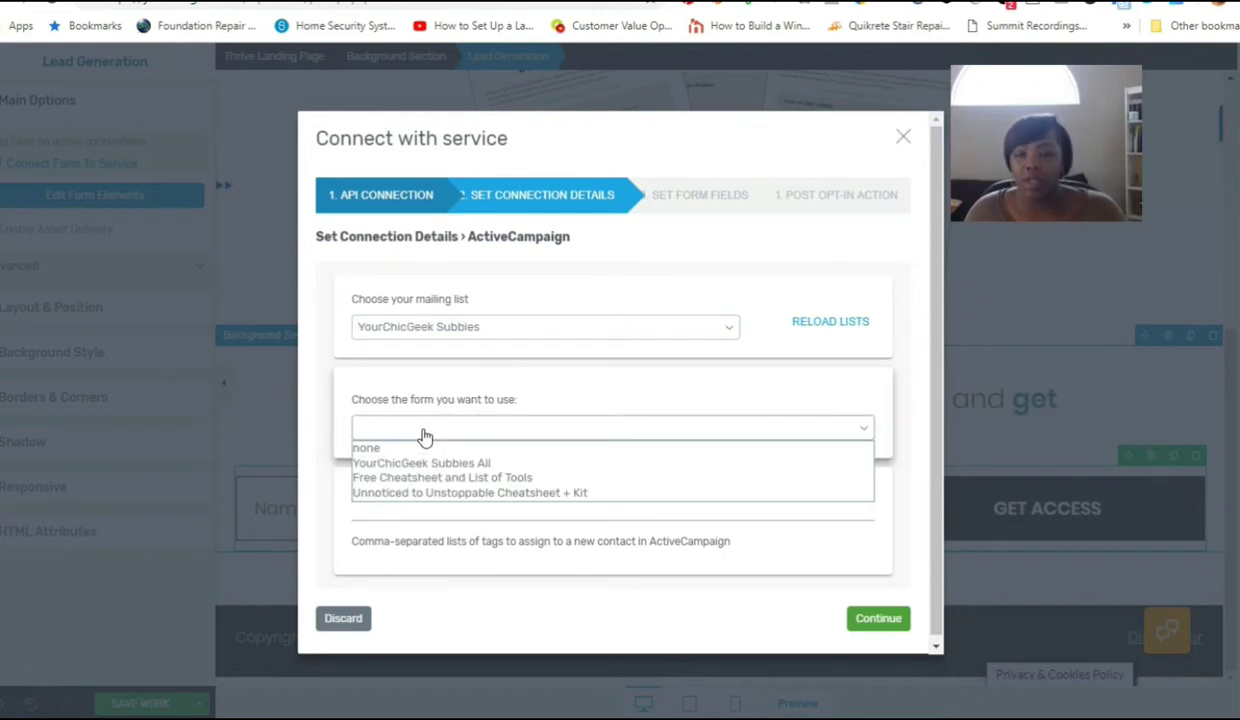
pyautogui.click(418, 463)
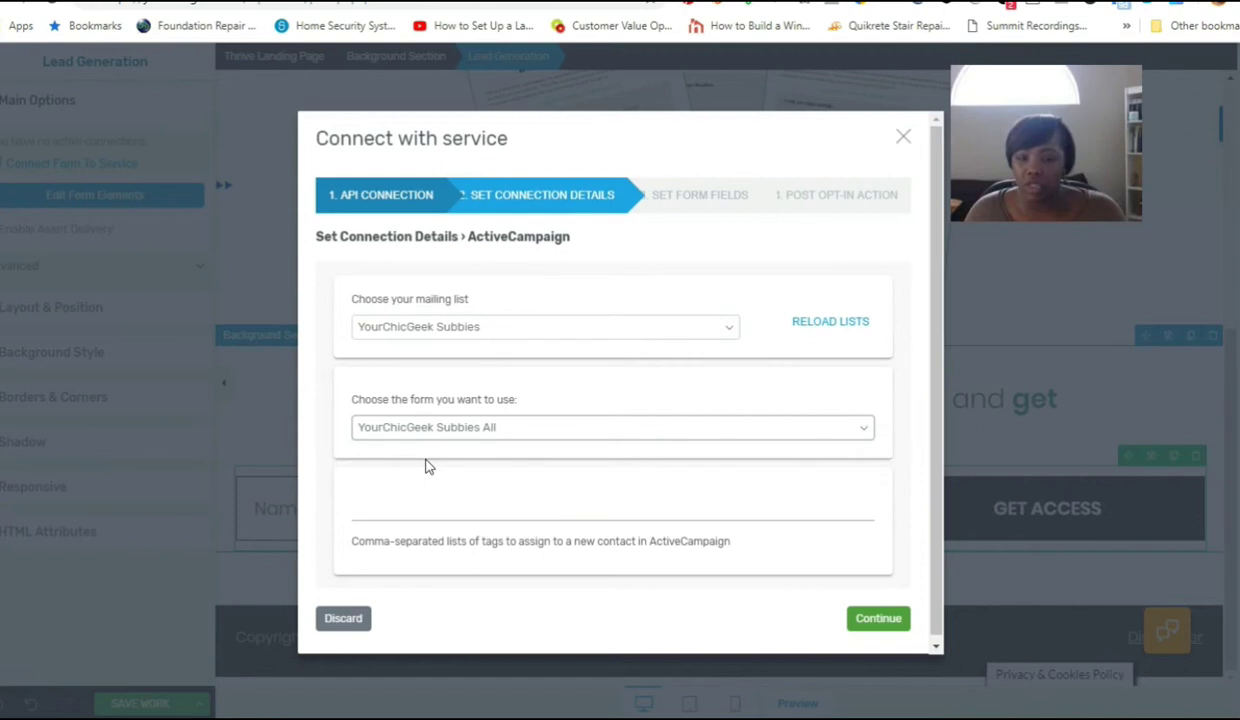
# Step: Assign the tag "epic website freebie optin" to new ActiveCampaign contacts and continue to the form fields
pyautogui.click(394, 511)
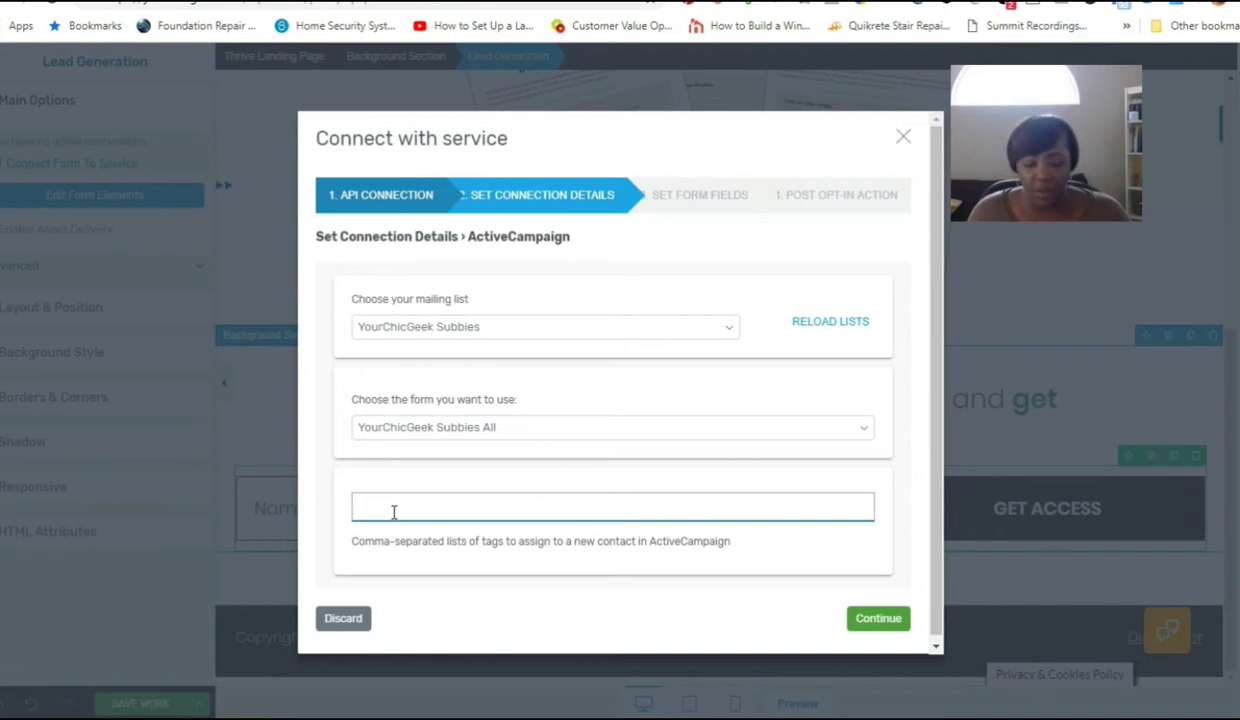
pyautogui.write('e')
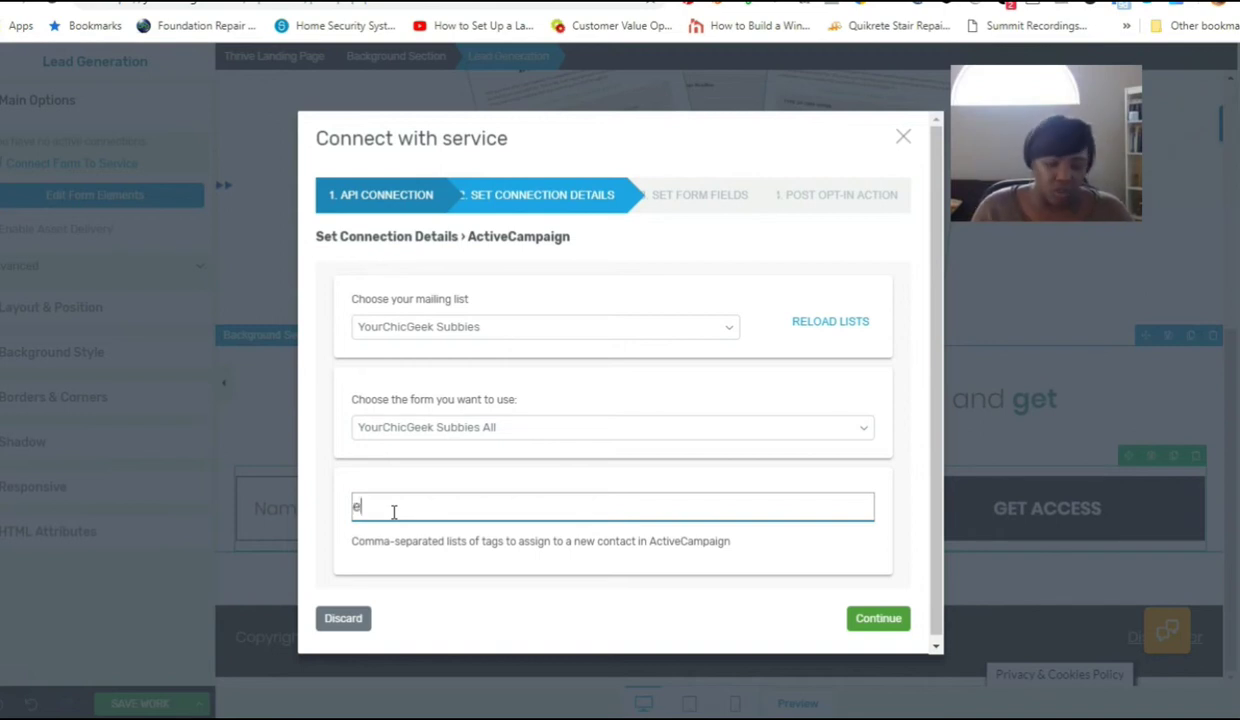
pyautogui.write('pic website ')
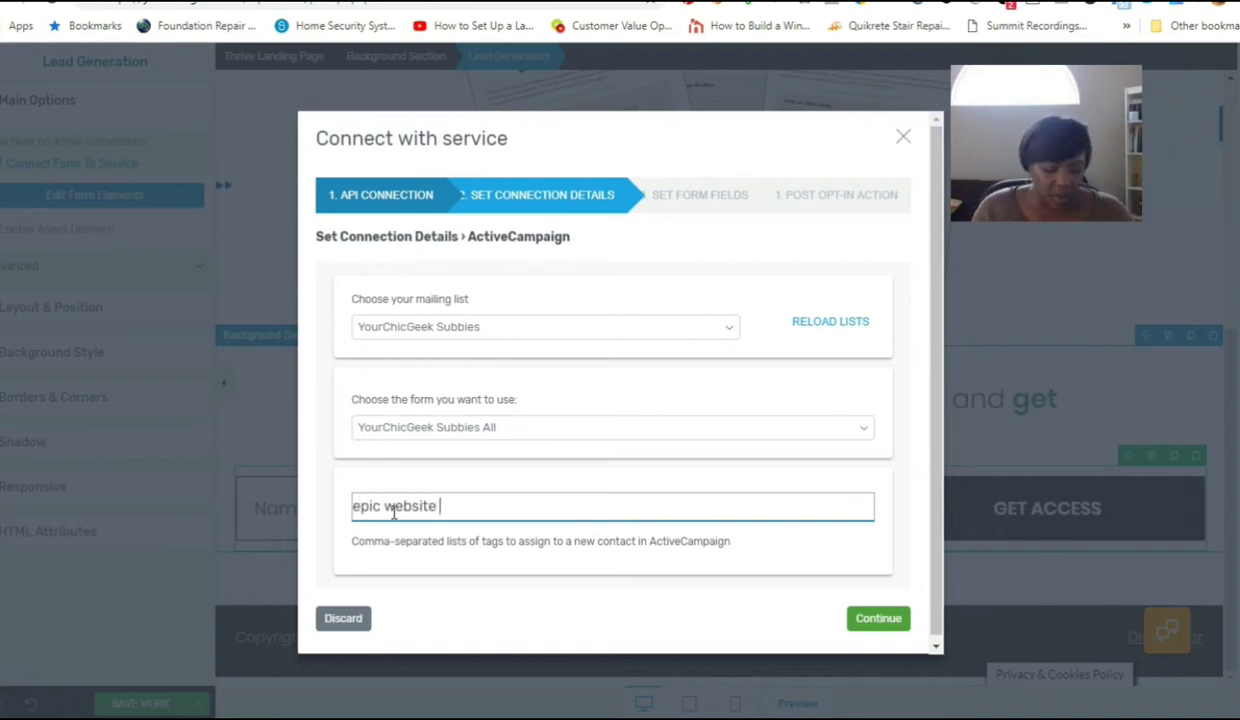
pyautogui.write('freebie optin')
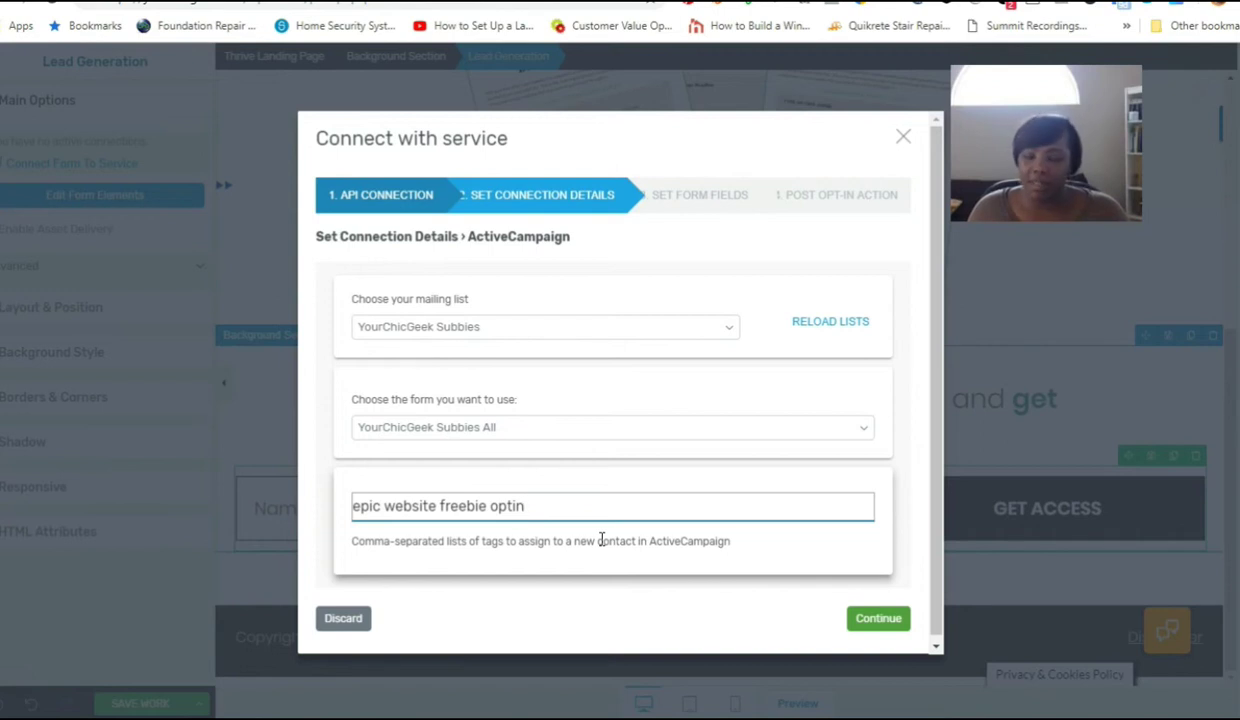
pyautogui.click(866, 619)
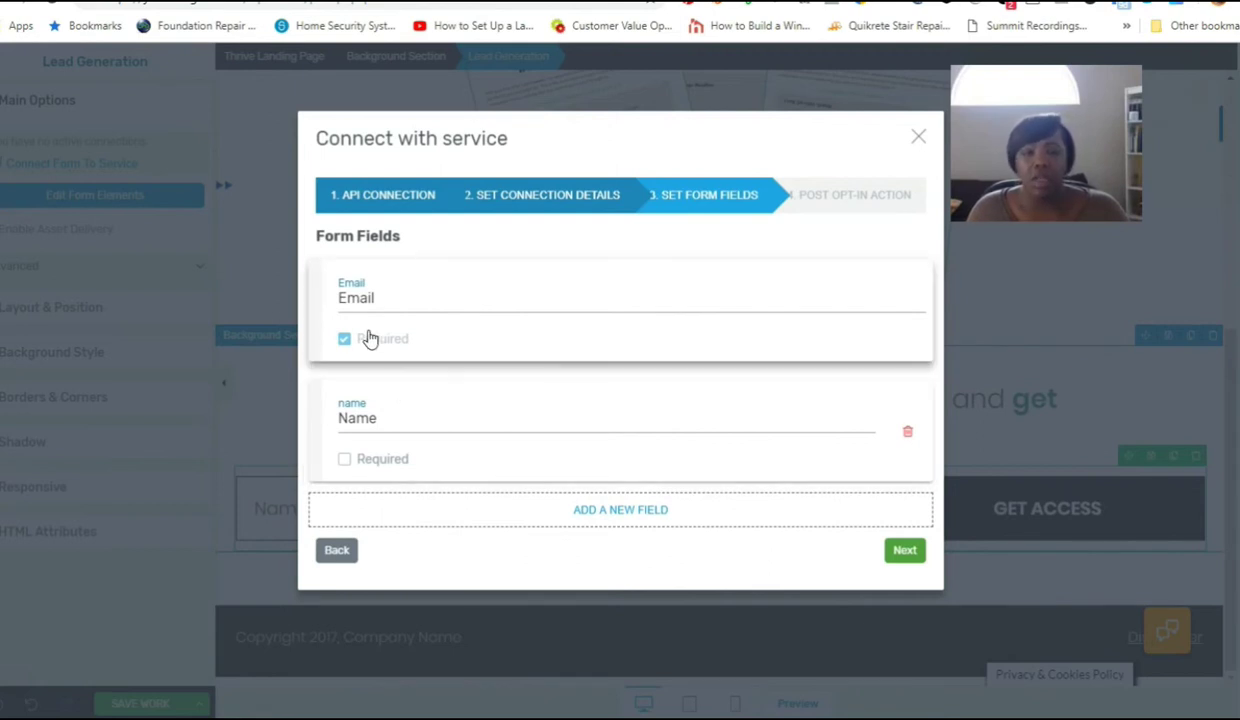
# Step: Make the Name field of the opt-in form required
pyautogui.click(349, 308)
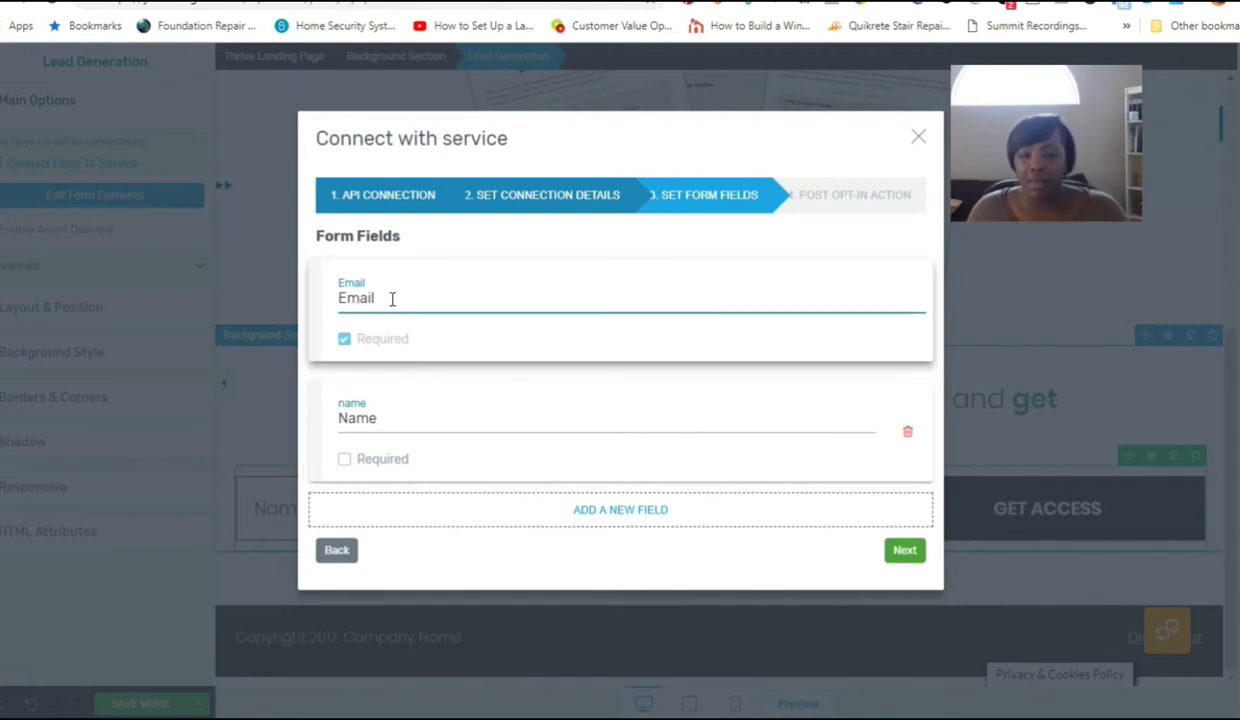
pyautogui.click(345, 424)
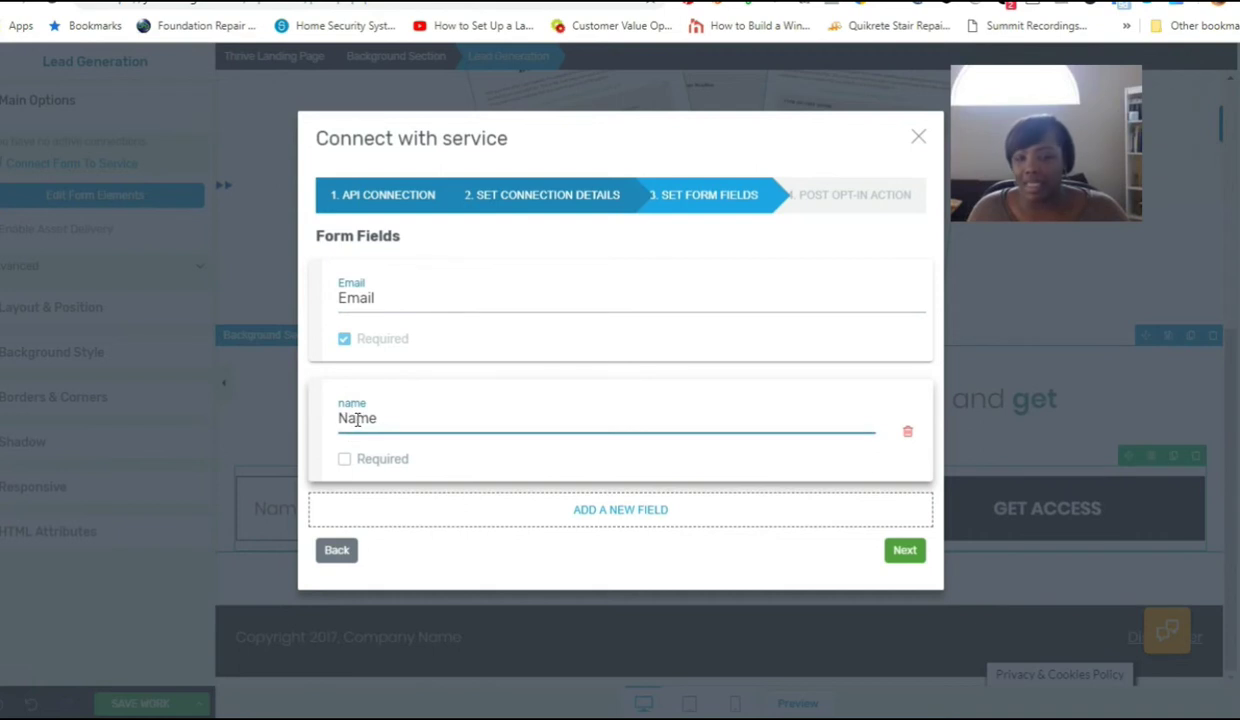
pyautogui.click(350, 462)
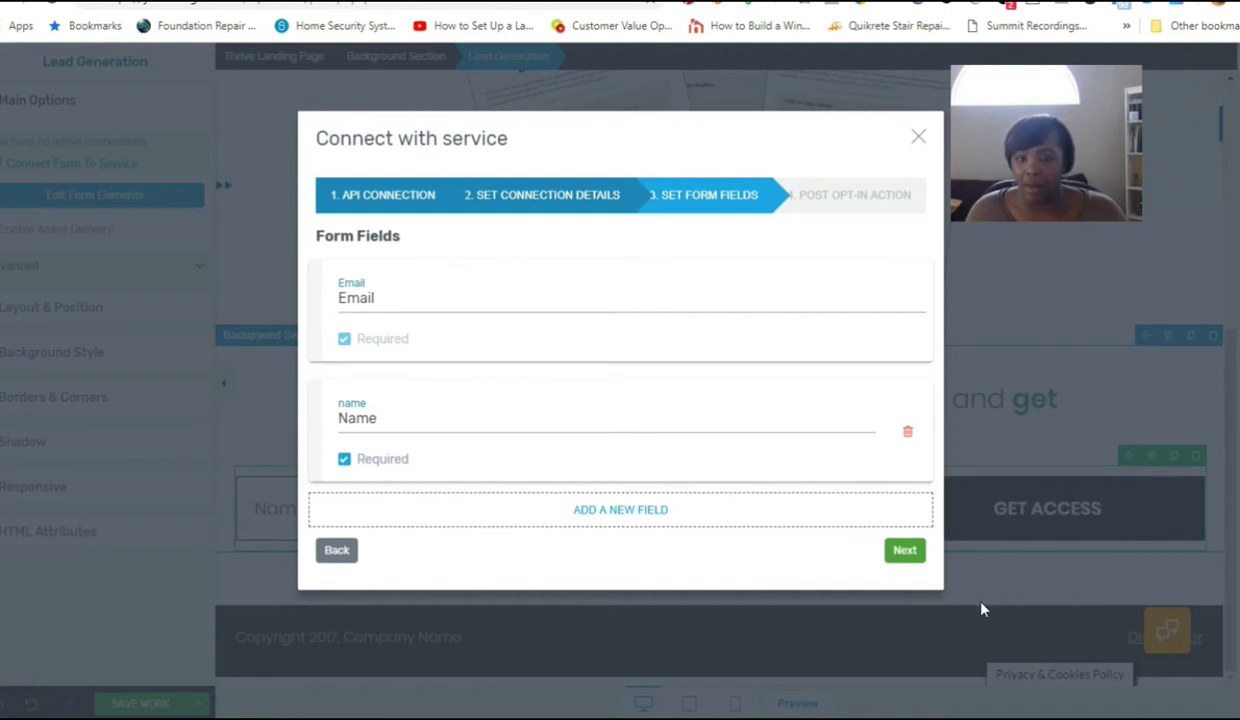
# Step: Continue to the post opt-in action and set the form to show a success notification after sign-up
pyautogui.click(912, 553)
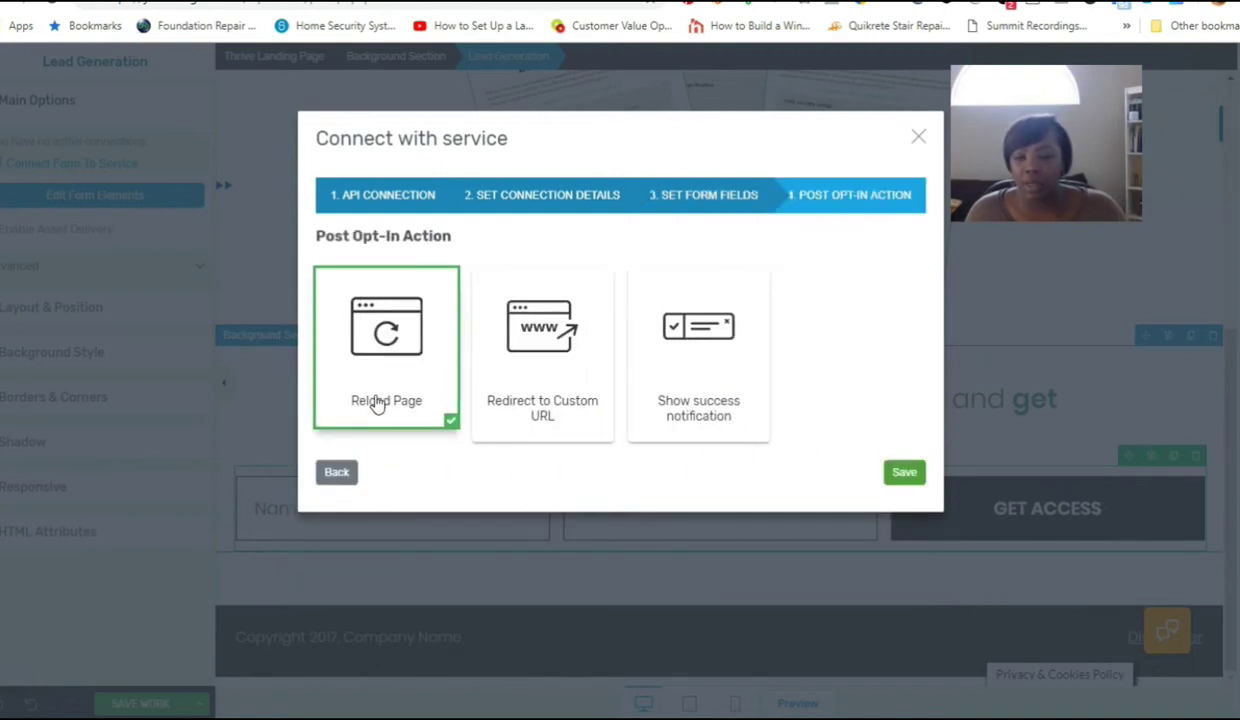
pyautogui.click(578, 430)
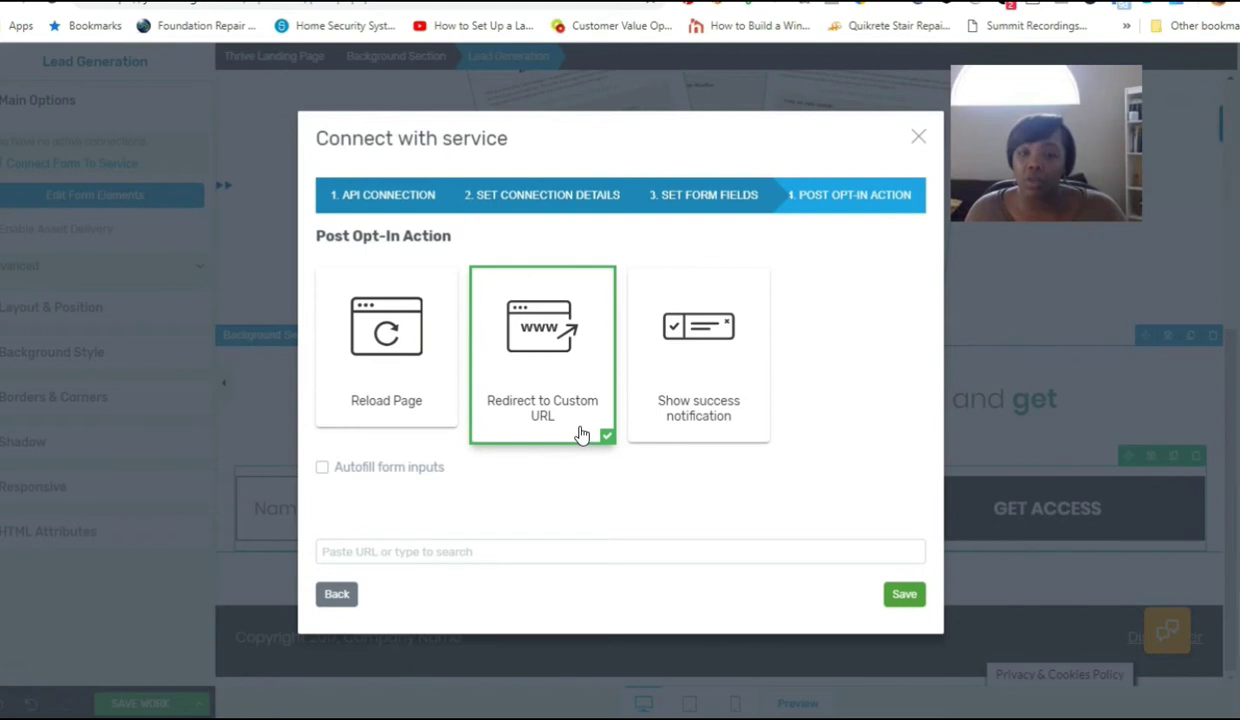
pyautogui.click(723, 423)
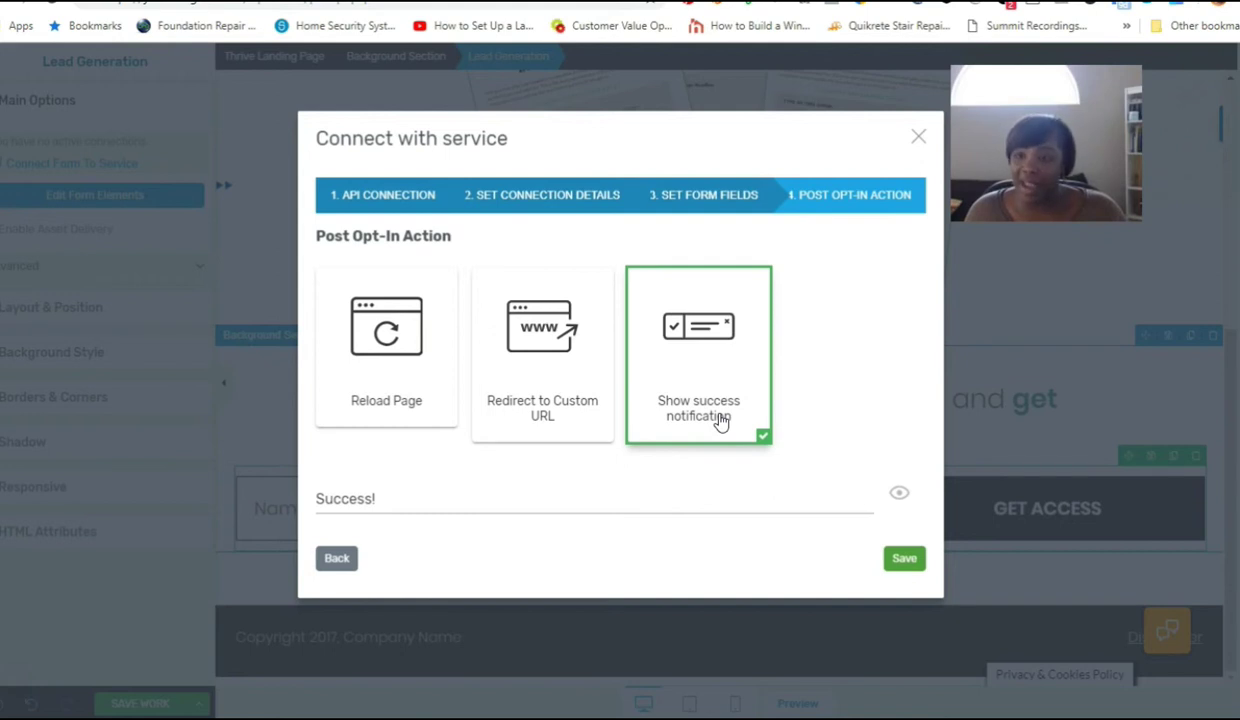
# Step: Set the success message to "Success! Your freebie is making its way to your inbox!" and save the service connection
pyautogui.click(393, 501)
pyautogui.tripleClick(407, 498)
pyautogui.click(416, 497)
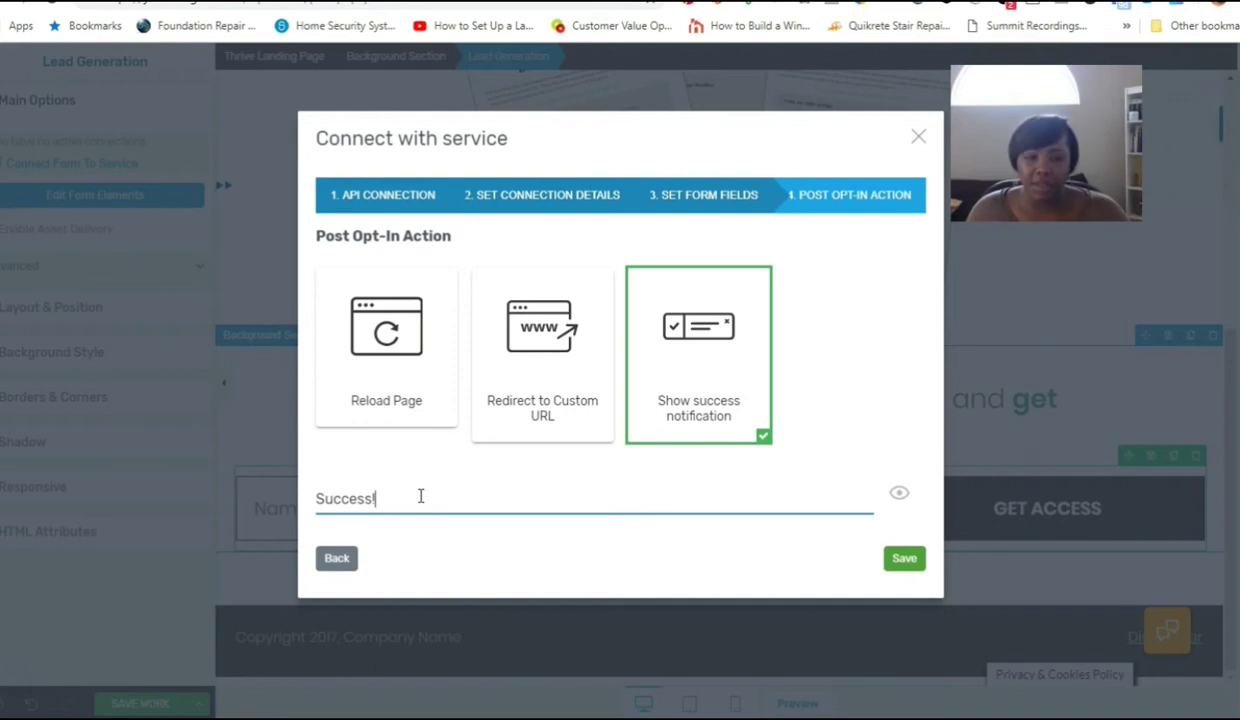
pyautogui.write('Your ')
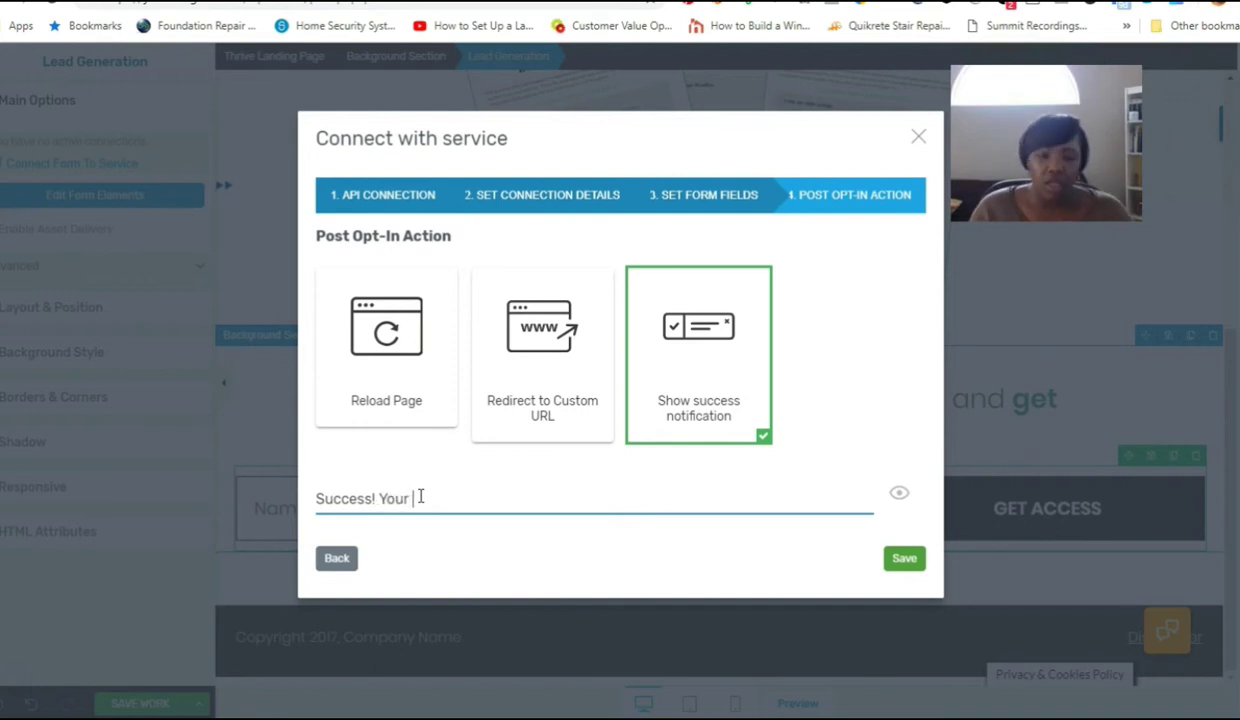
pyautogui.write('freebie')
pyautogui.press('BackSpace')
pyautogui.press('BackSpace')
pyautogui.press('BackSpace')
pyautogui.press('BackSpace')
pyautogui.write('ebie is making')
pyautogui.press('BackSpace')
pyautogui.press('BackSpace')
pyautogui.press('BackSpace')
pyautogui.write('ng its way ')
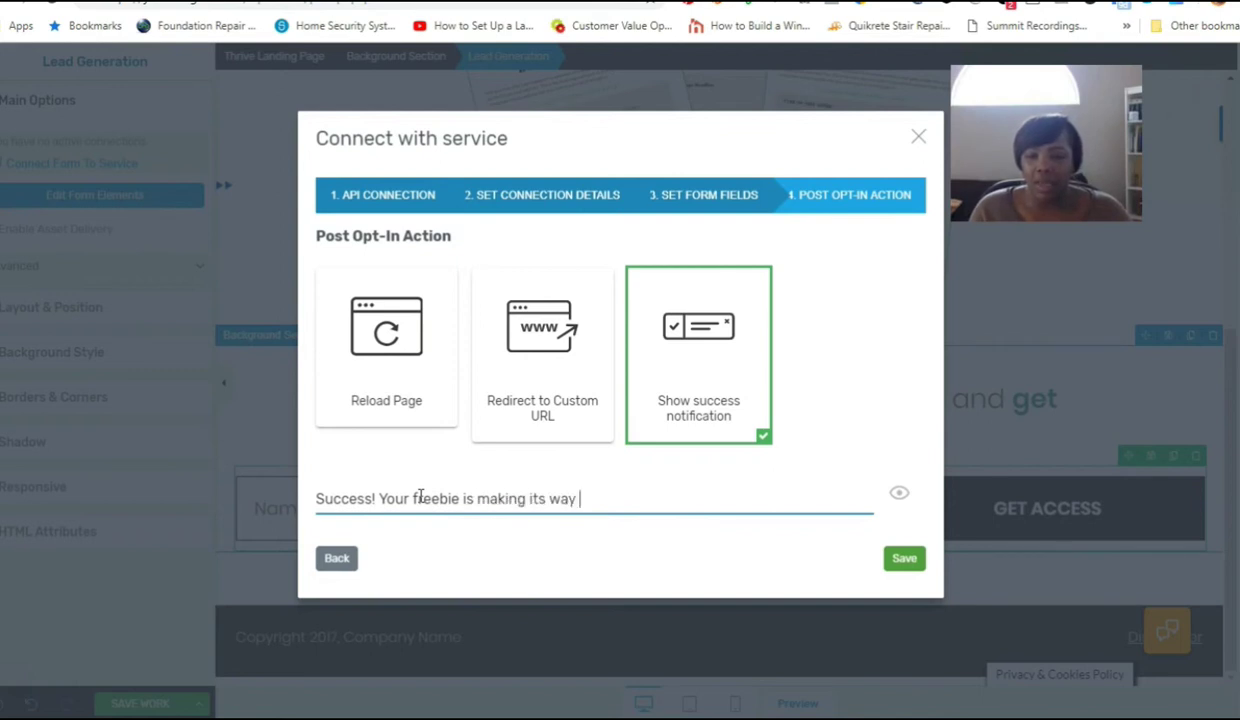
pyautogui.write('to your inbox@')
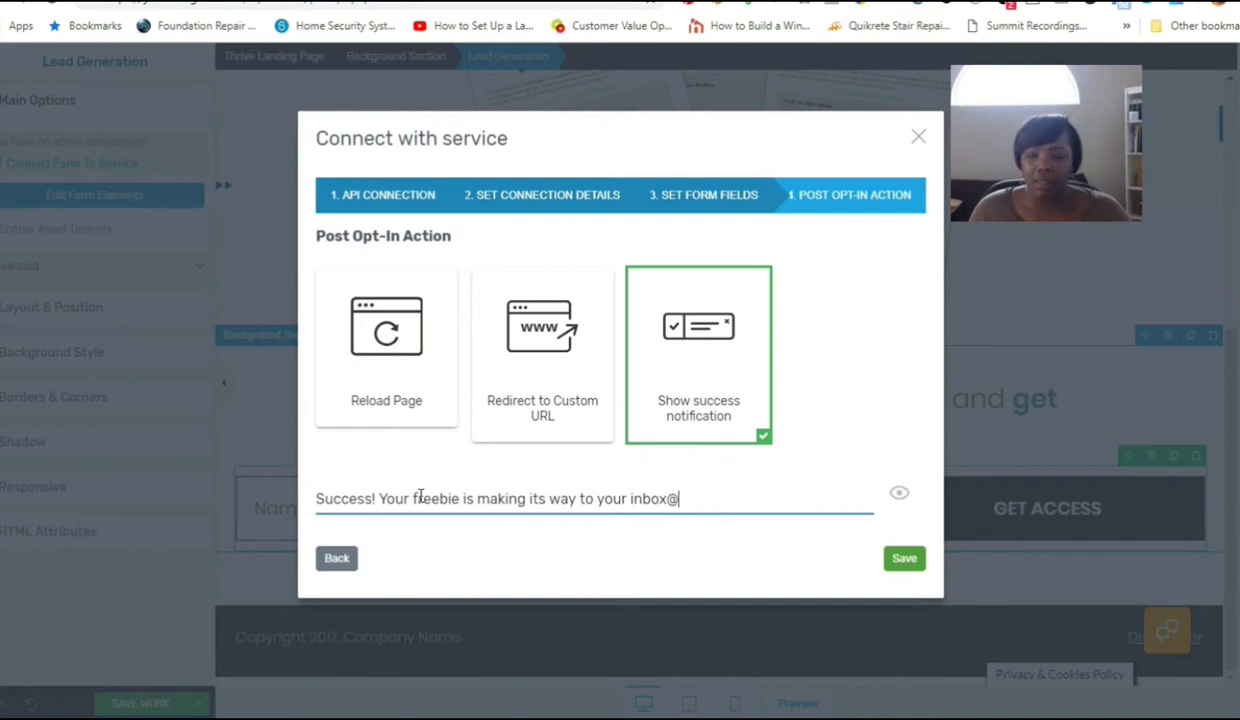
pyautogui.press('BackSpace')
pyautogui.write('!')
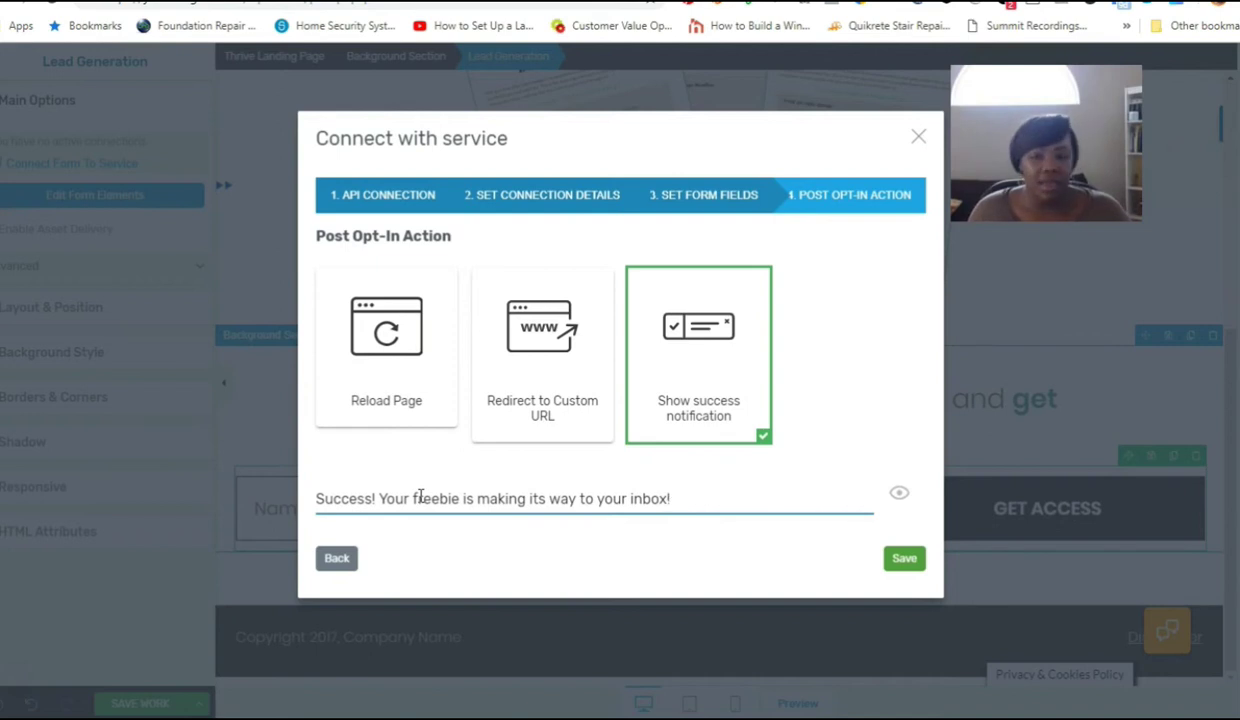
pyautogui.click(903, 560)
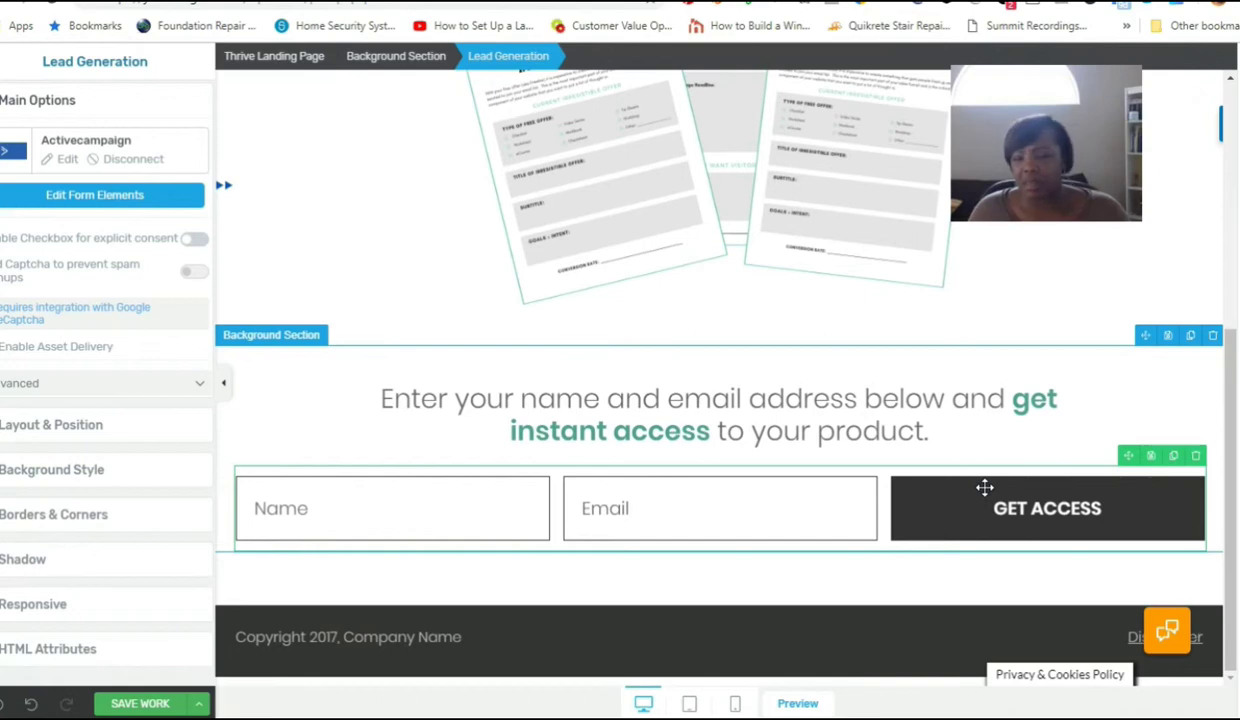
# Step: Change the form's GET ACCESS button color to the saved swatch #cdcd22, finish editing the form elements, and save the page
pyautogui.scroll(10, 985, 487)
pyautogui.scroll(-10, 983, 485)
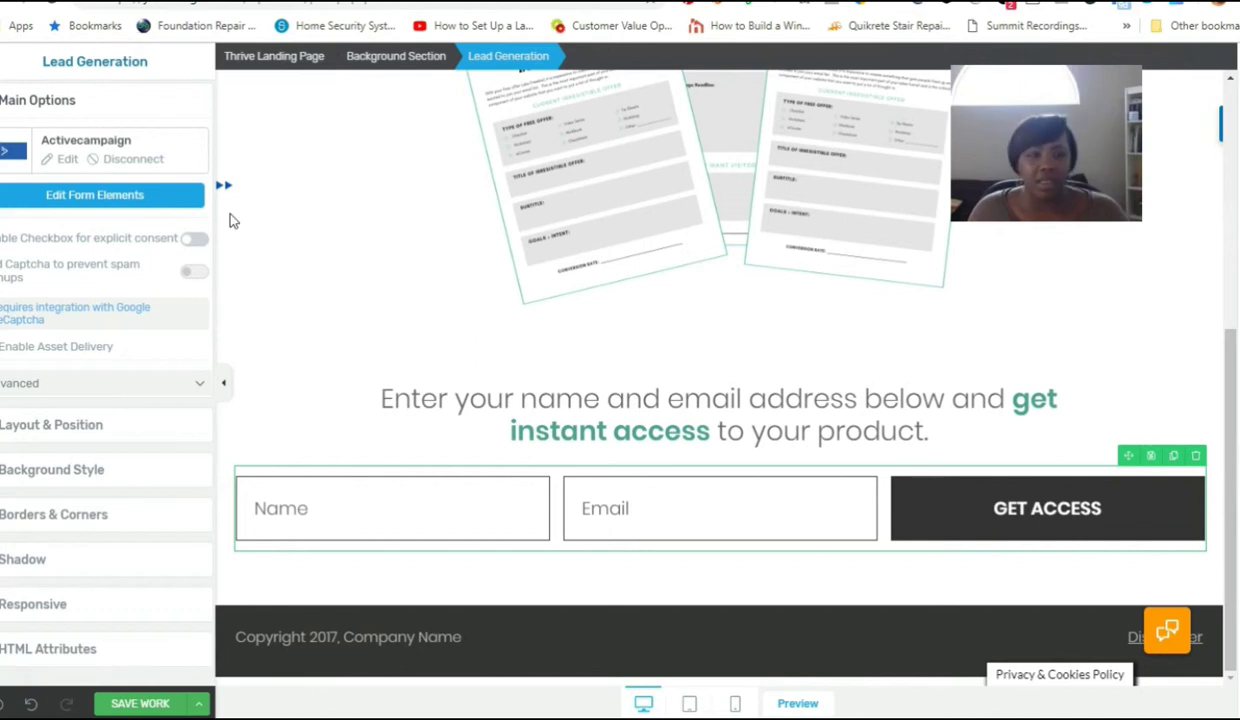
pyautogui.click(72, 197)
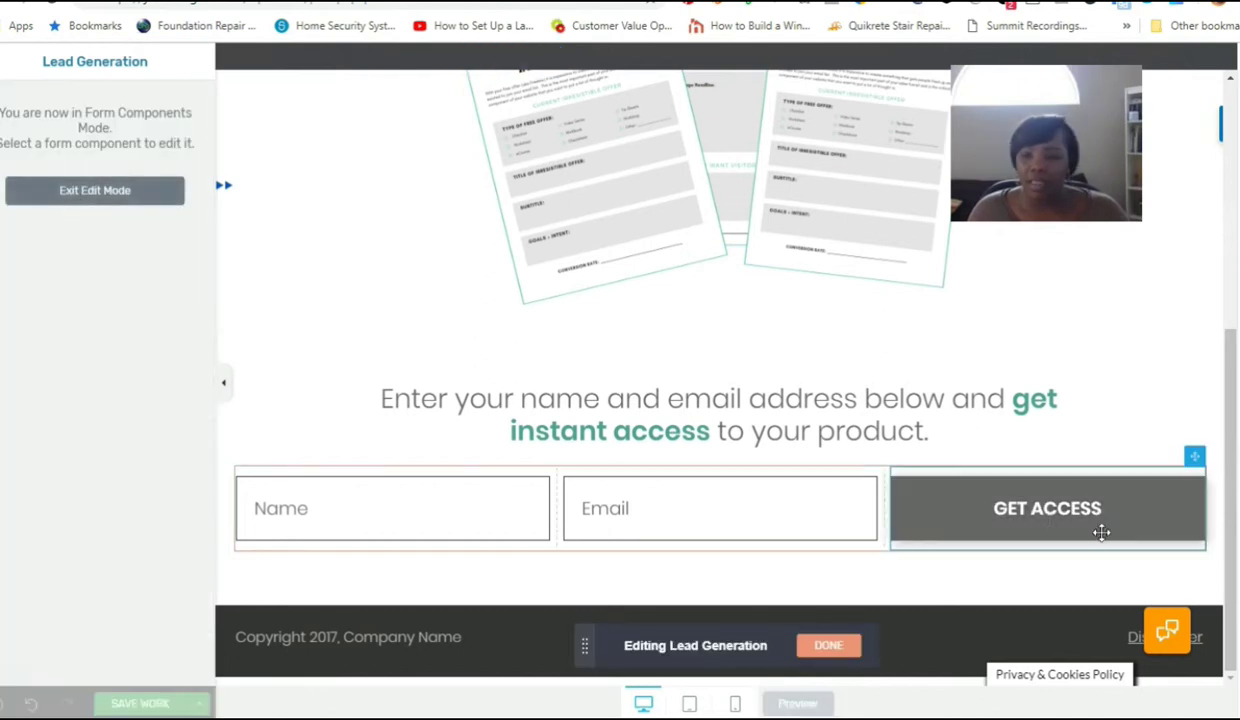
pyautogui.click(912, 486)
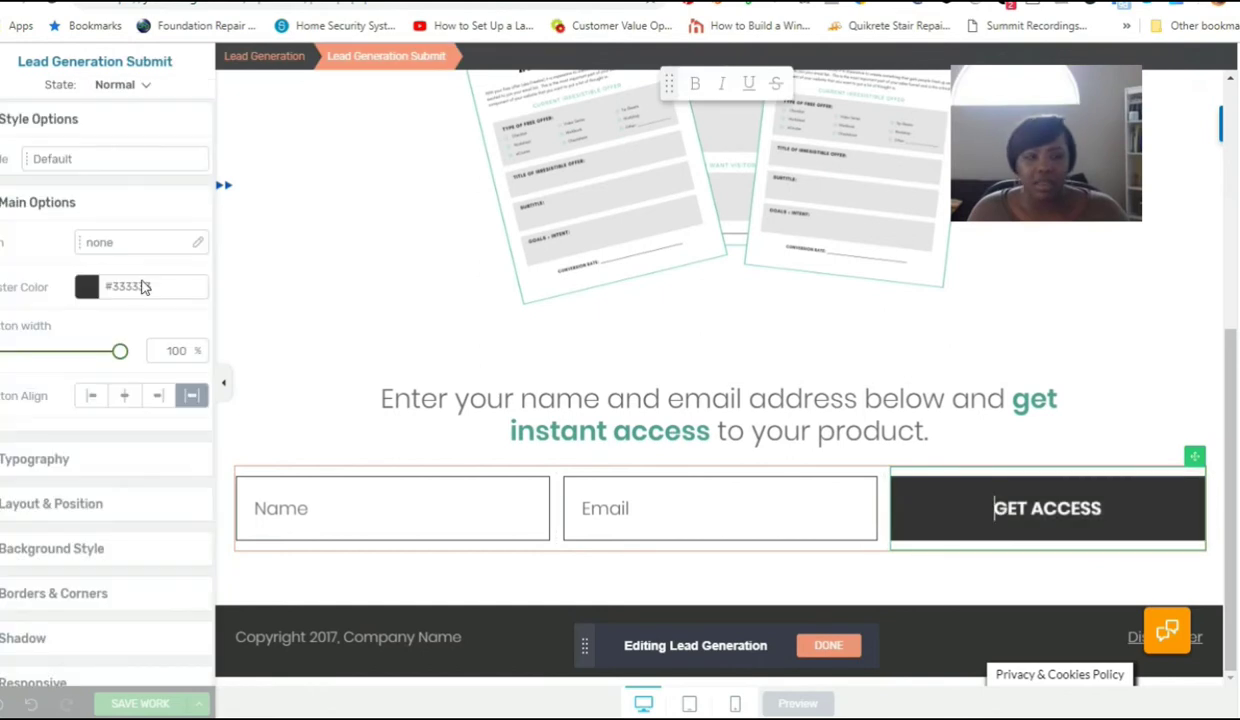
pyautogui.click(83, 295)
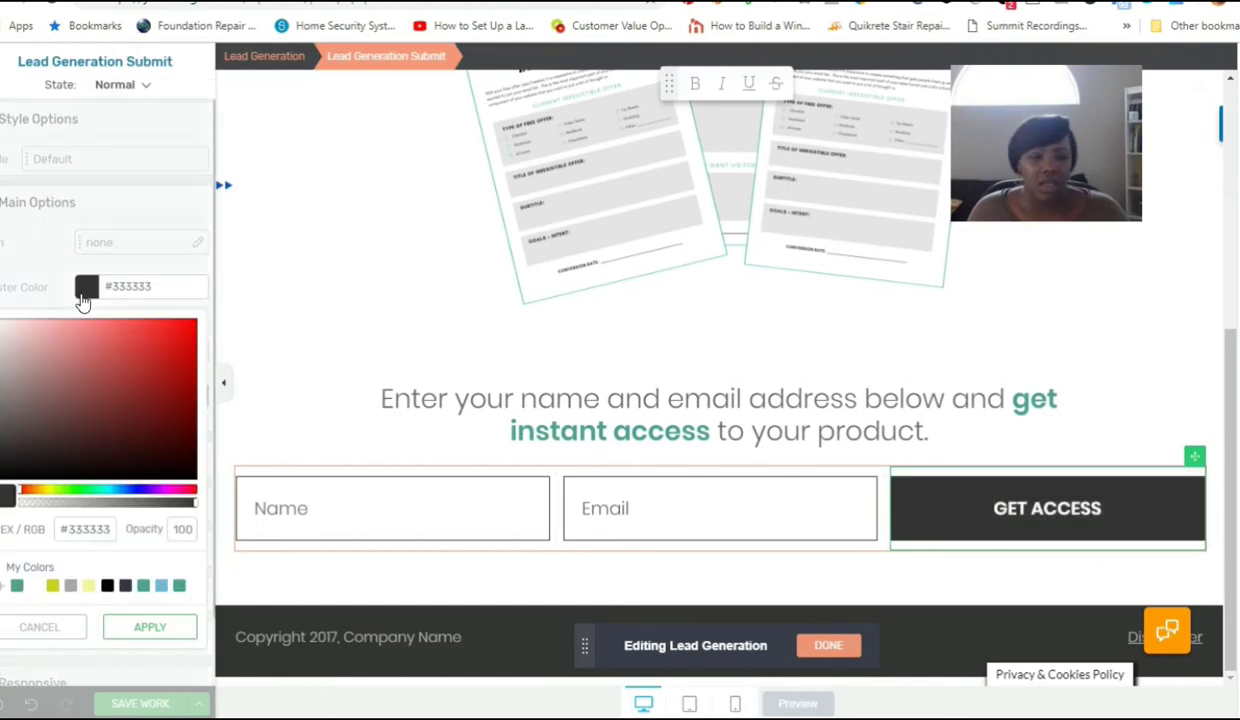
pyautogui.click(53, 587)
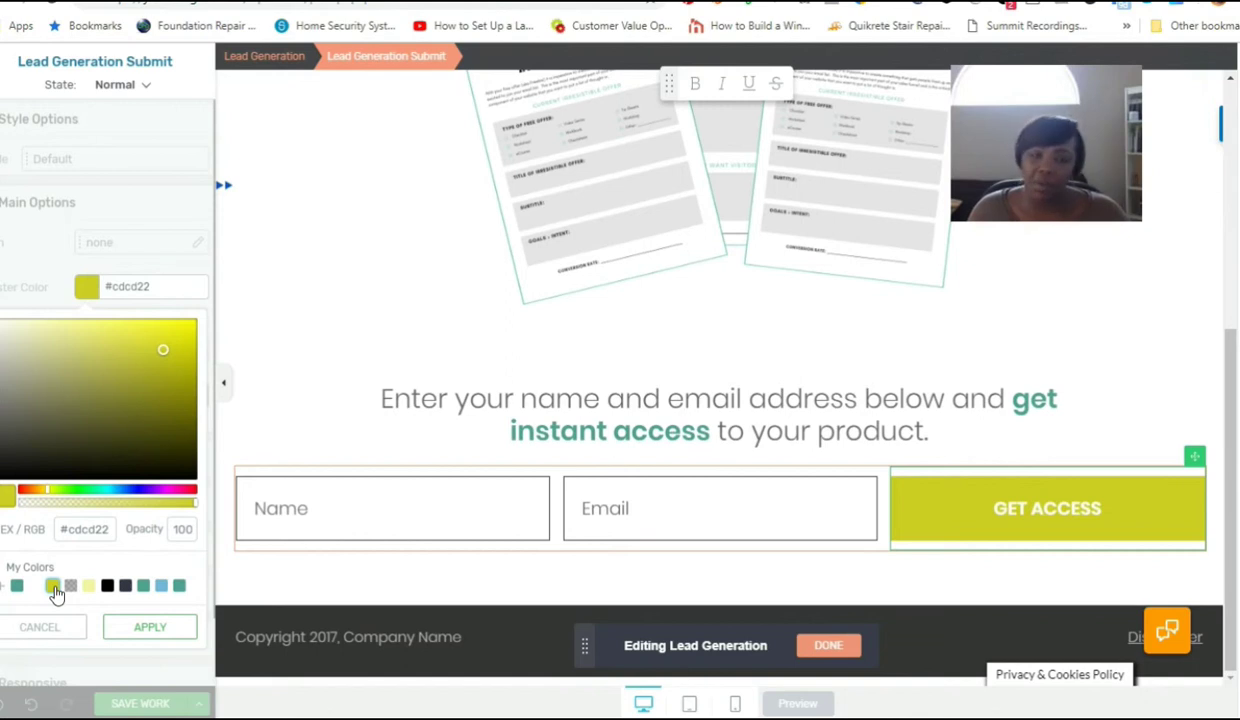
pyautogui.click(150, 627)
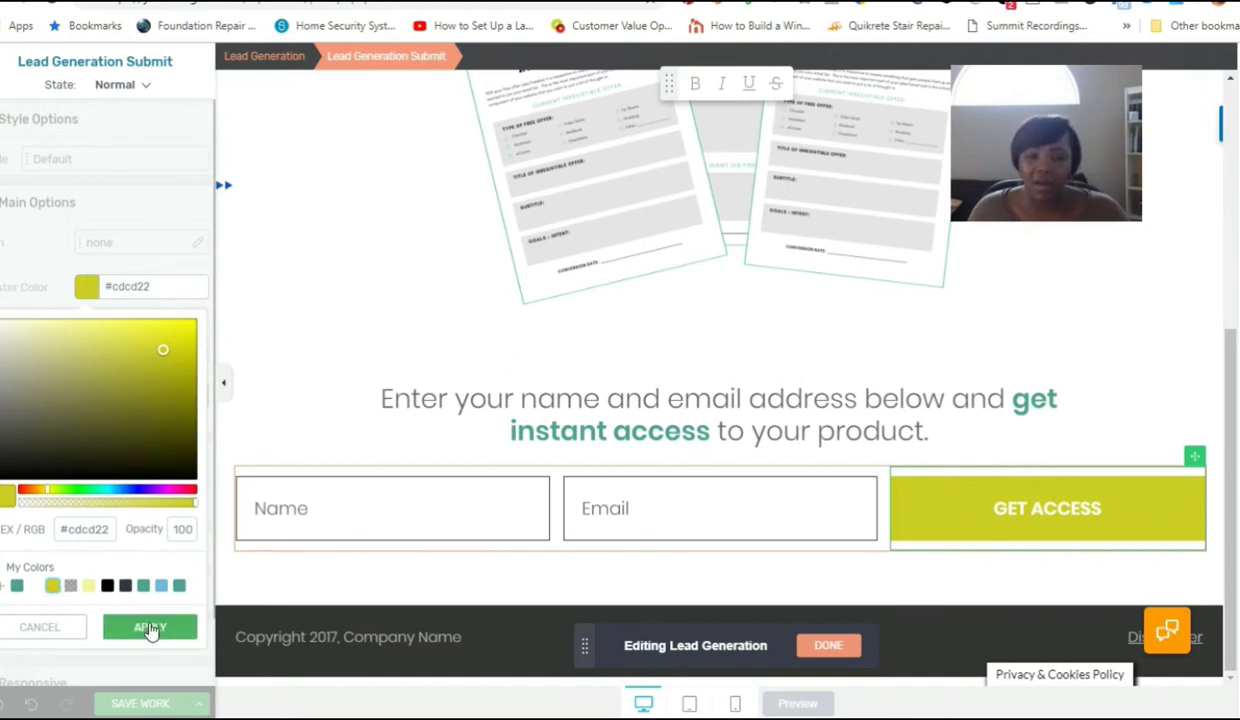
pyautogui.click(818, 645)
pyautogui.click(146, 704)
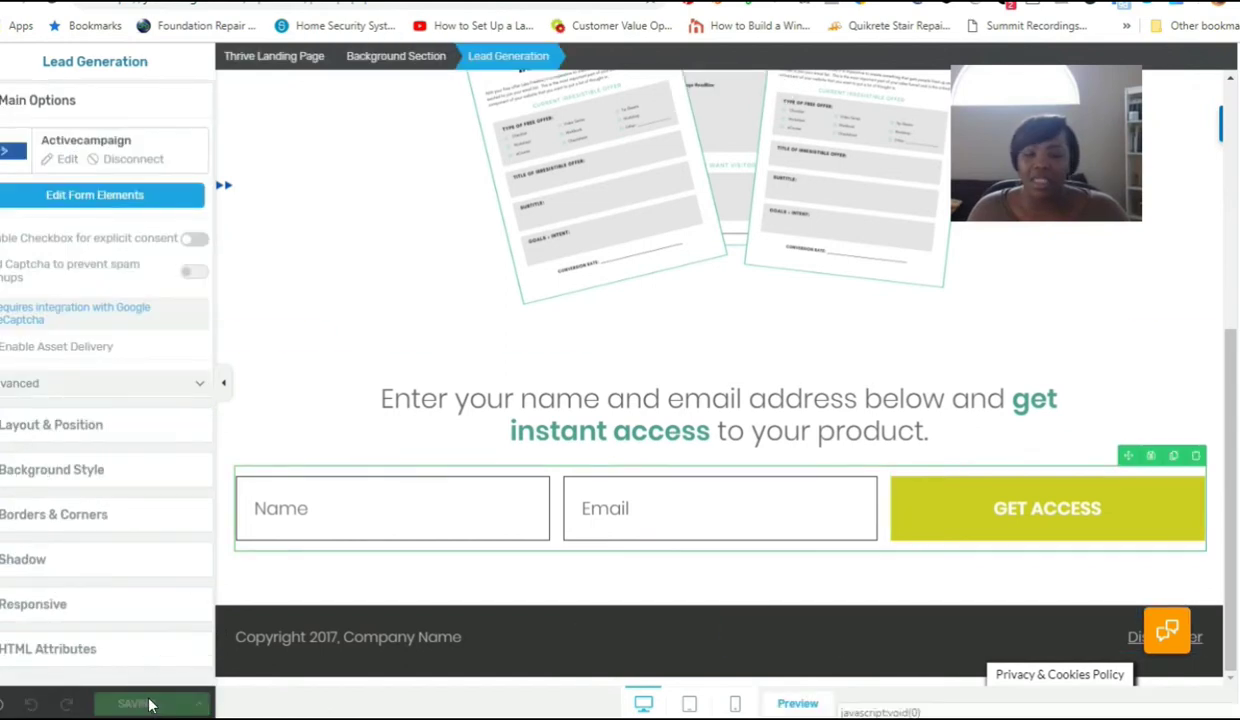
# Step: Update the footer copyright text to "Copyright 2019, YourChicGeek" and save the page
pyautogui.click(338, 636)
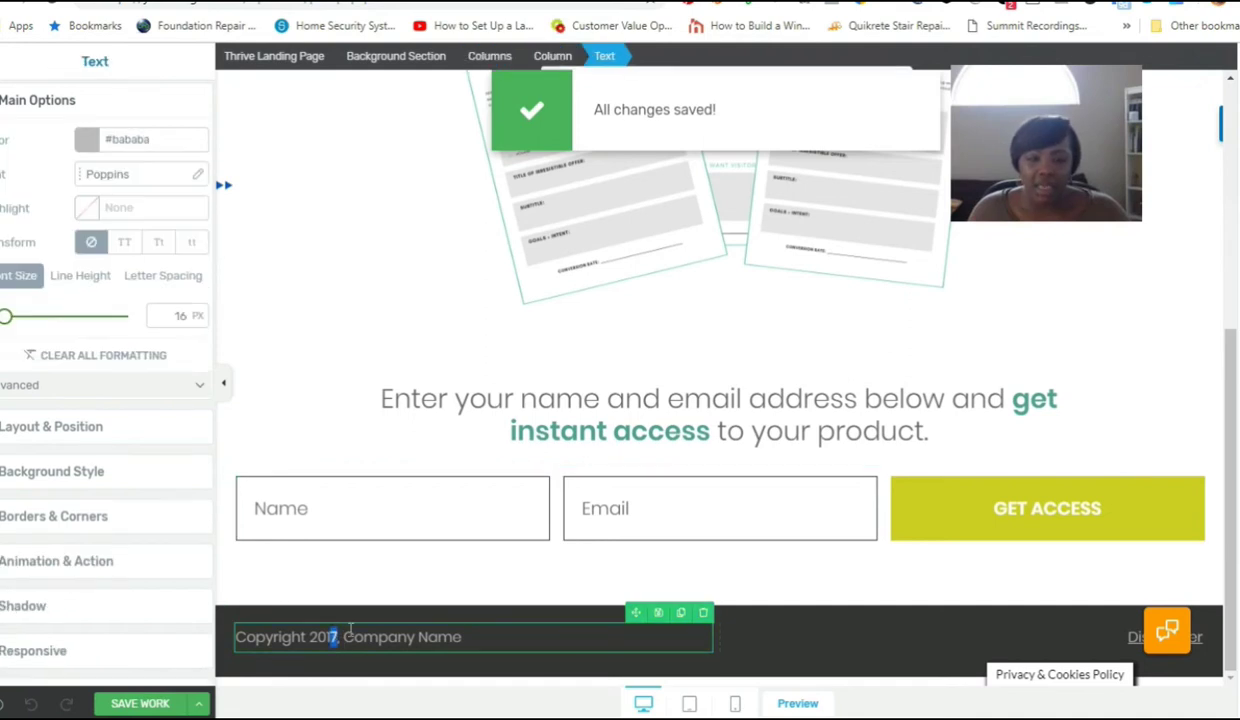
pyautogui.moveTo(334, 634); pyautogui.dragTo(363, 630)
pyautogui.write('9')
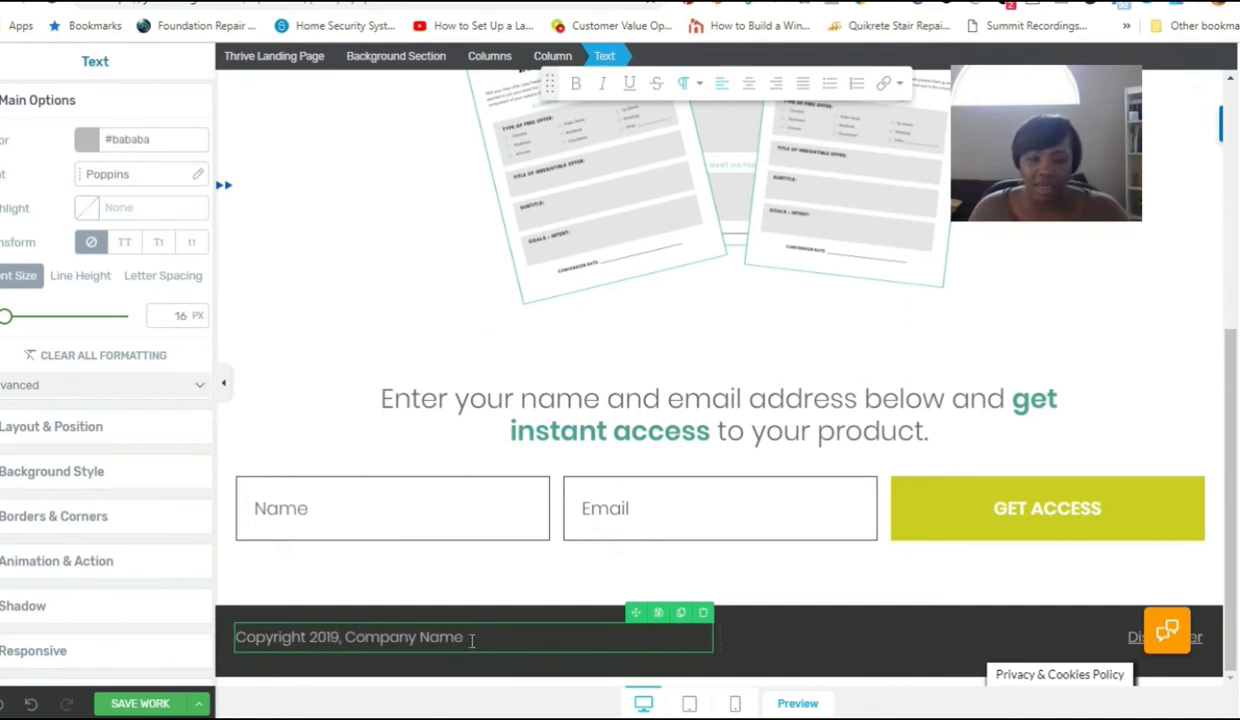
pyautogui.moveTo(472, 641); pyautogui.dragTo(345, 637)
pyautogui.write('YourChicGeek.co')
pyautogui.press('BackSpace')
pyautogui.press('BackSpace')
pyautogui.press('BackSpace')
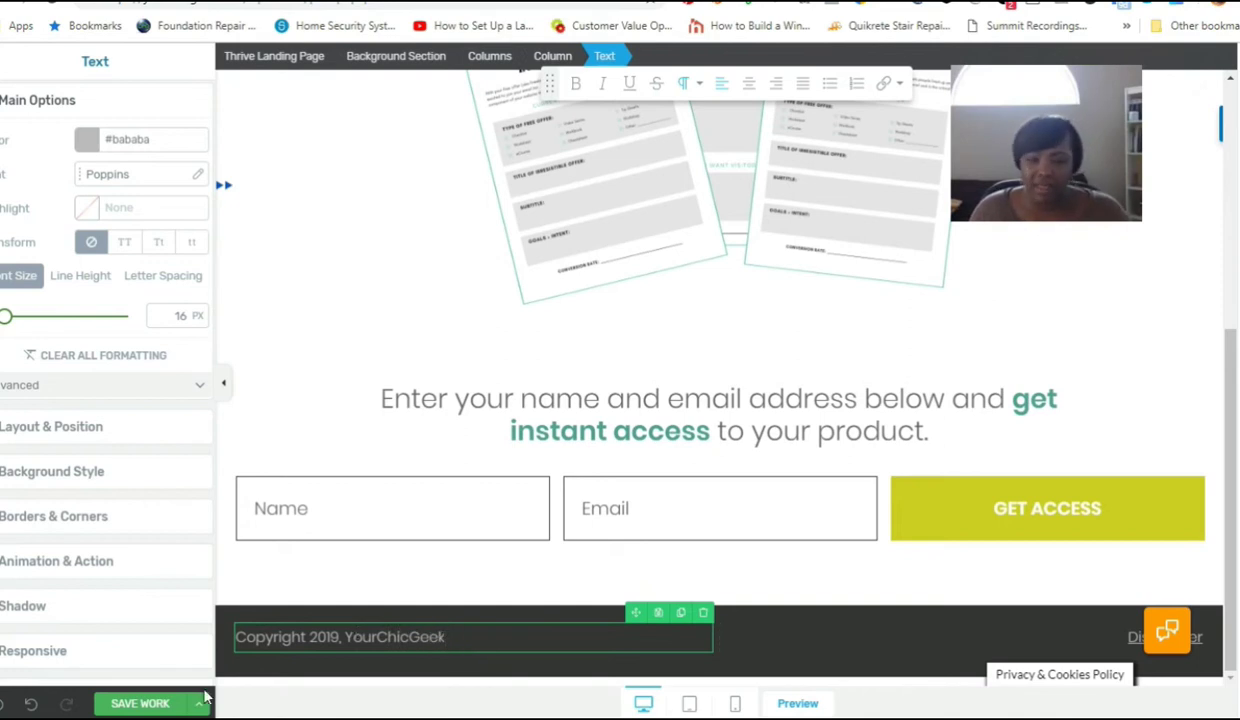
pyautogui.click(141, 705)
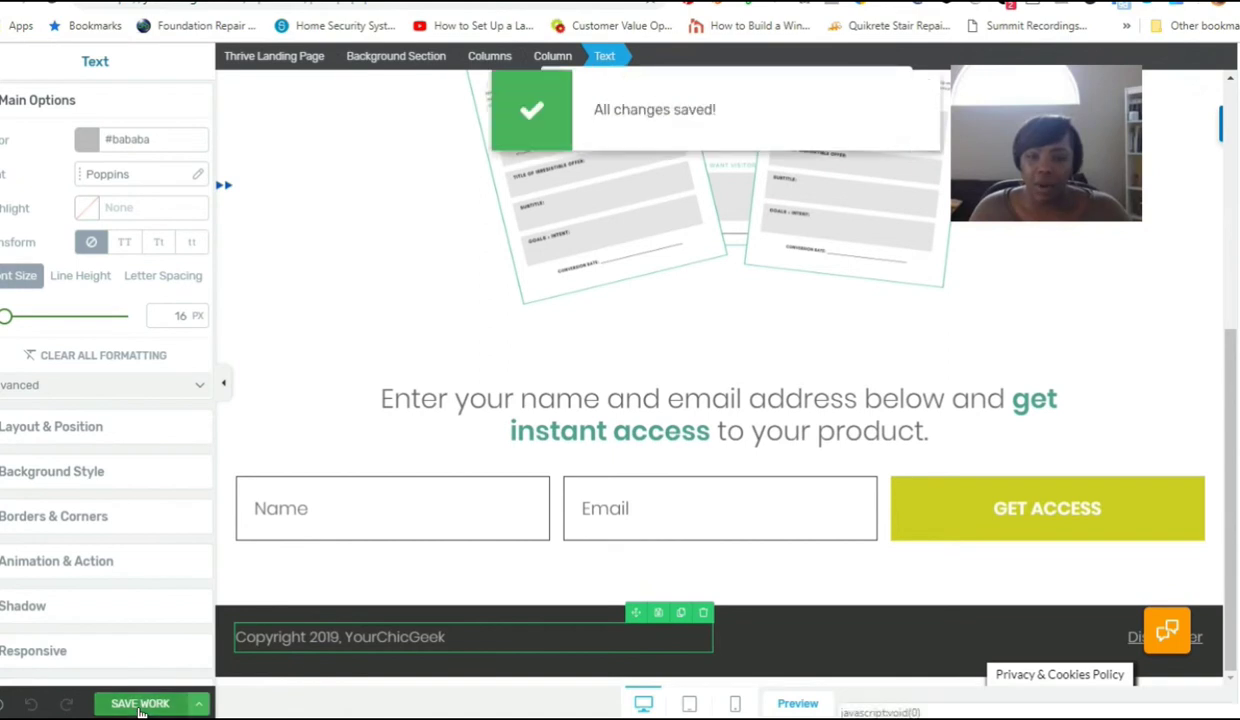
# Step: Save and exit the editor, and review the live landing page from the headline to the footer
pyautogui.click(198, 704)
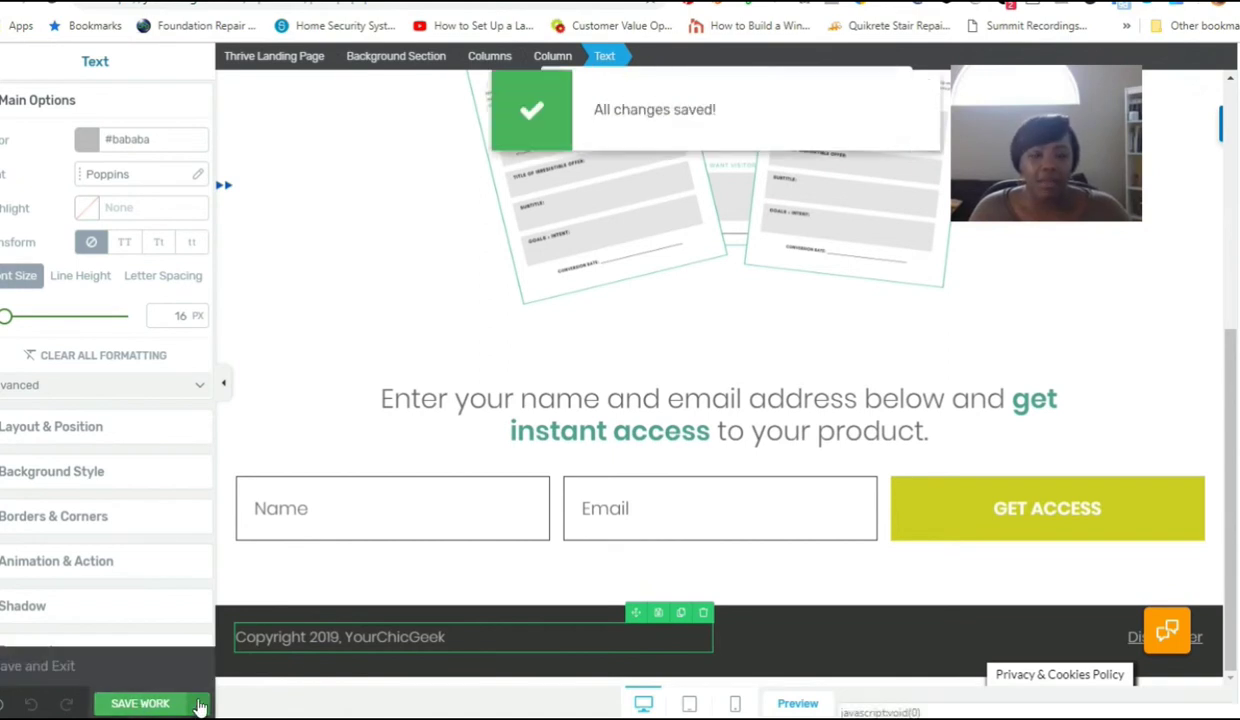
pyautogui.click(93, 670)
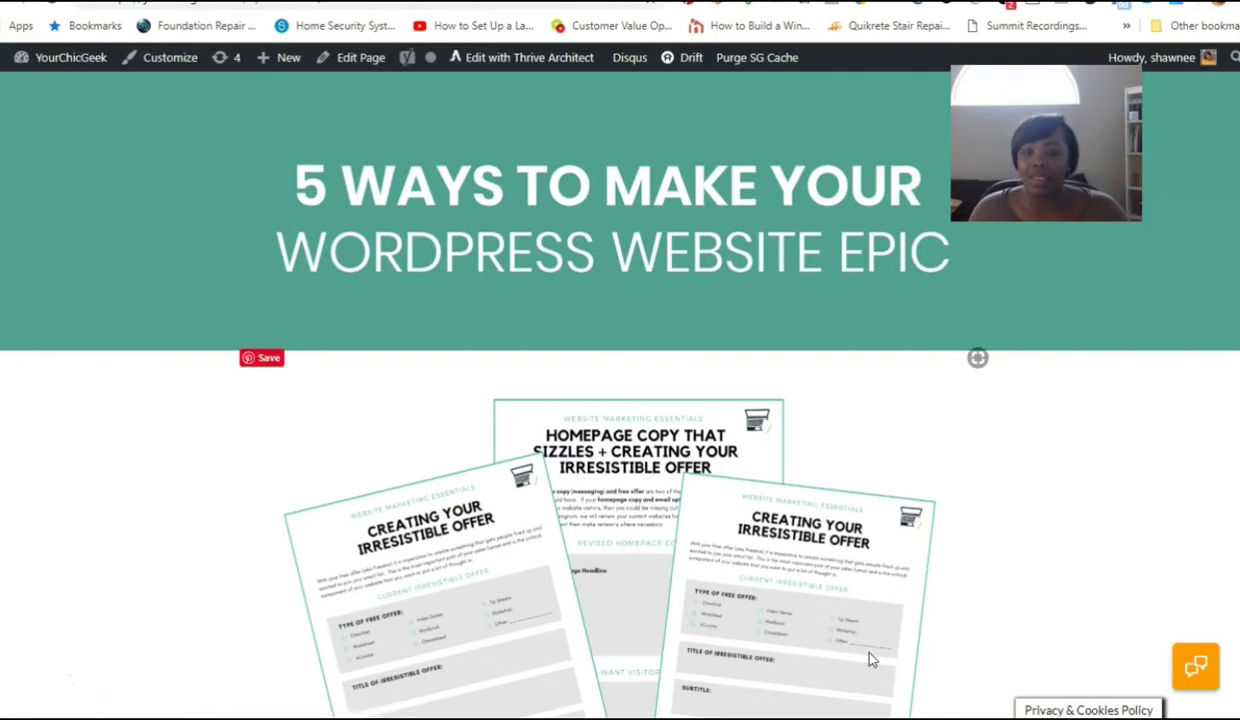
pyautogui.scroll(-4, 141, 596)
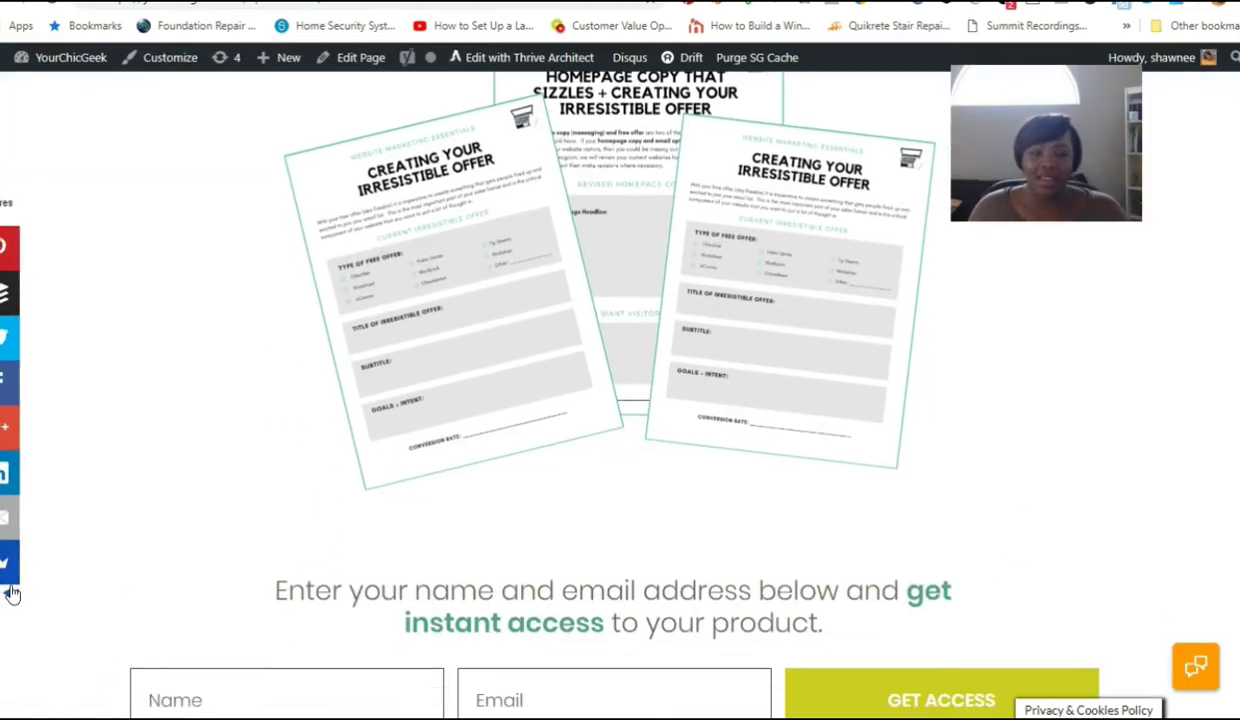
pyautogui.scroll(-2, 1041, 490)
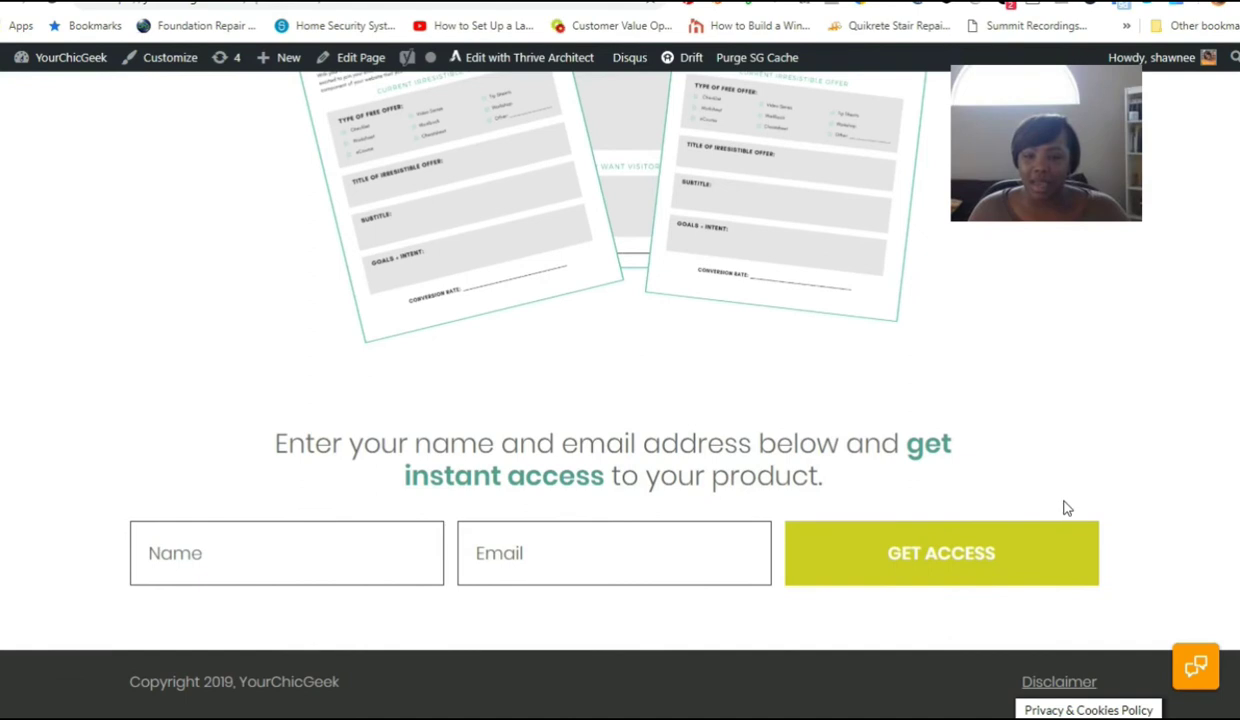
pyautogui.scroll(5, 1068, 507)
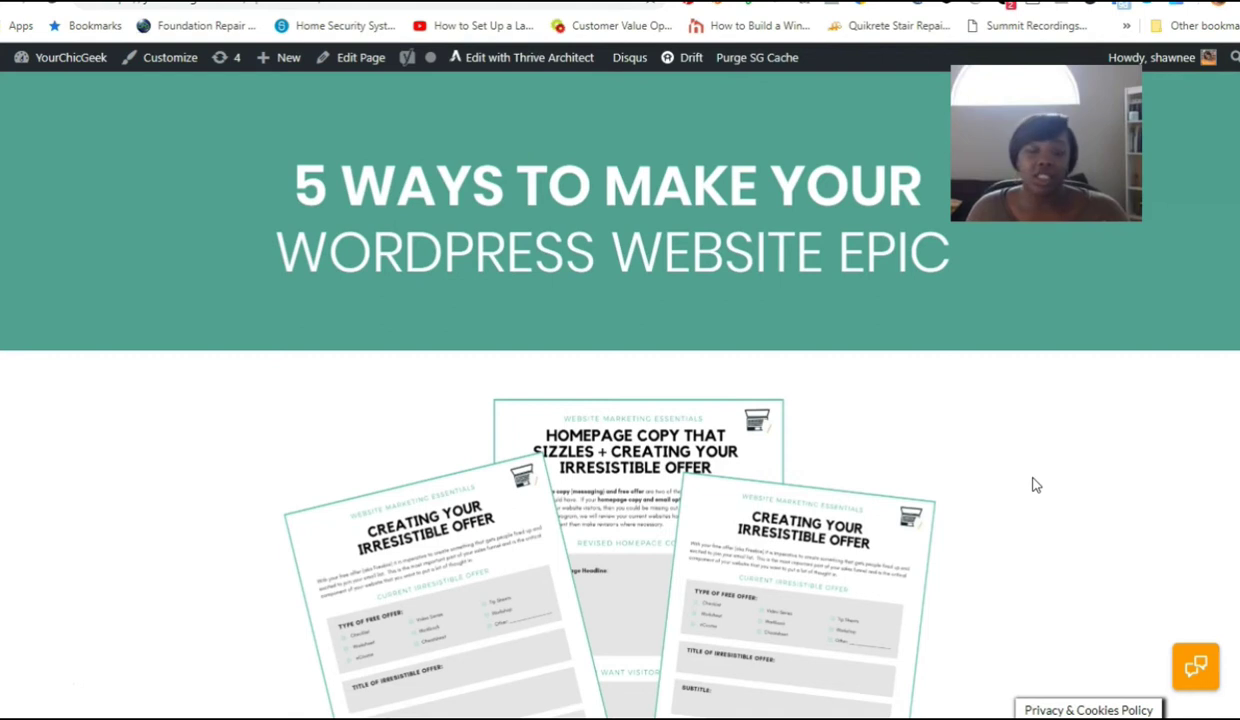
# Step: Open the Bitly dashboard in a new browser tab
pyautogui.click(330, 3)
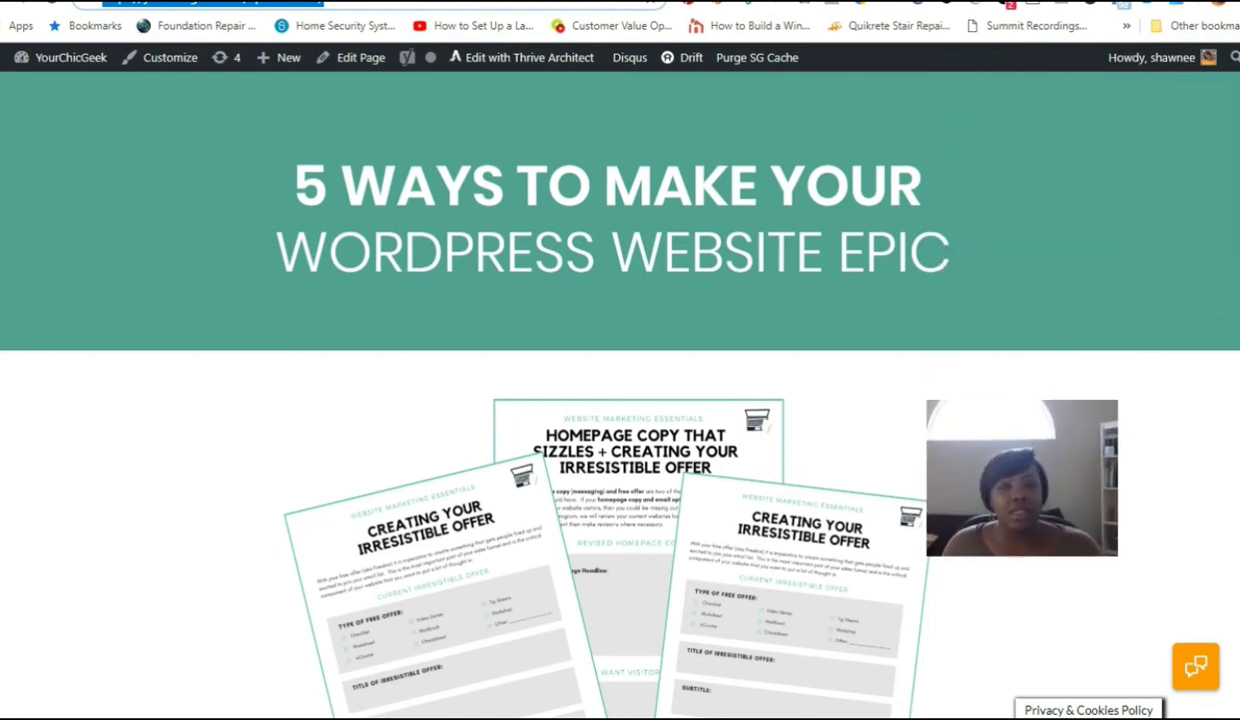
pyautogui.hotkey('ctrl', 't')
pyautogui.write('ib')
pyautogui.press('BackSpace')
pyautogui.press('BackSpace')
pyautogui.write('b')
pyautogui.press('Return')
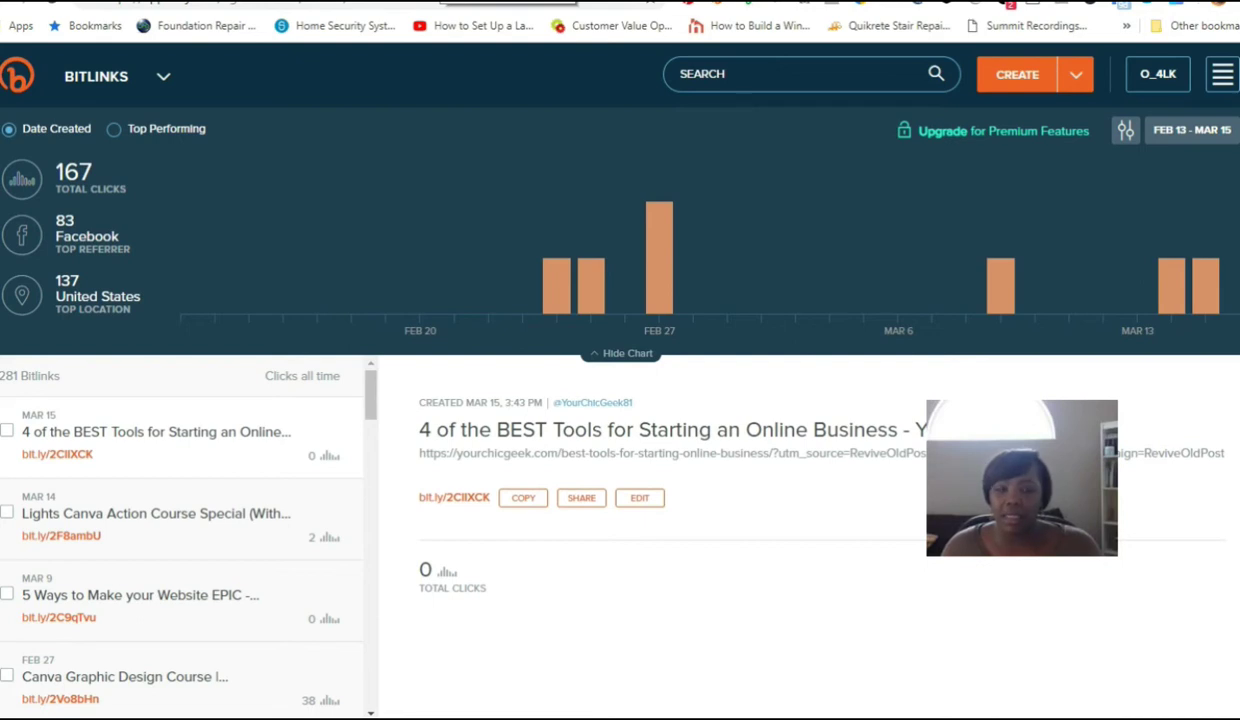
# Step: Copy the landing page's web address and return to the Bitly dashboard
pyautogui.click(270, 5)
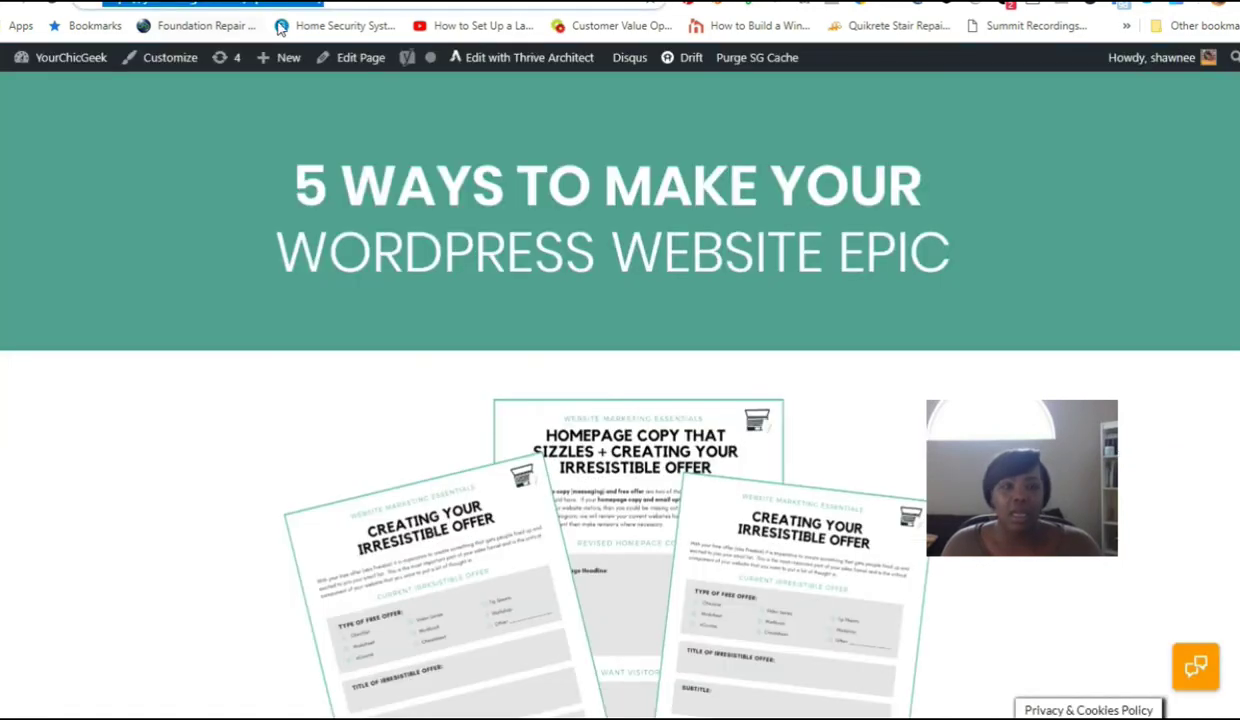
pyautogui.rightClick(274, 5)
pyautogui.click(334, 106)
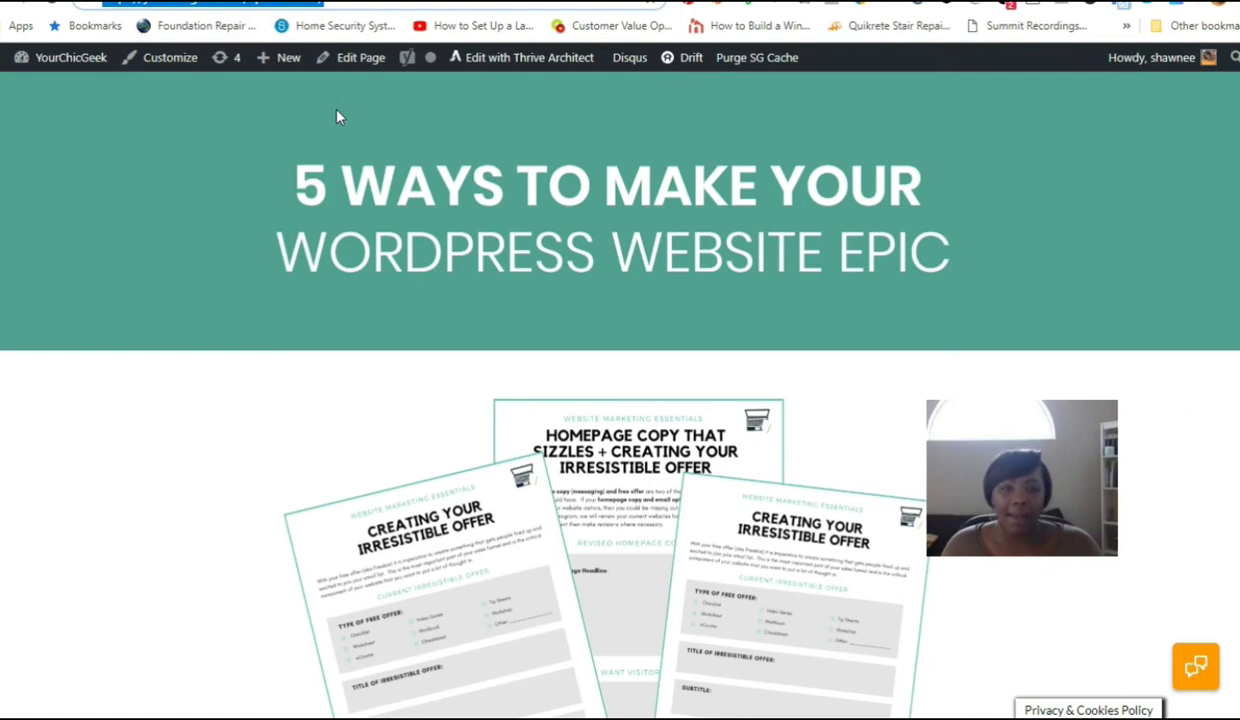
pyautogui.hotkey('ctrl', 'shift', 'Tab')
pyautogui.click(1075, 75)
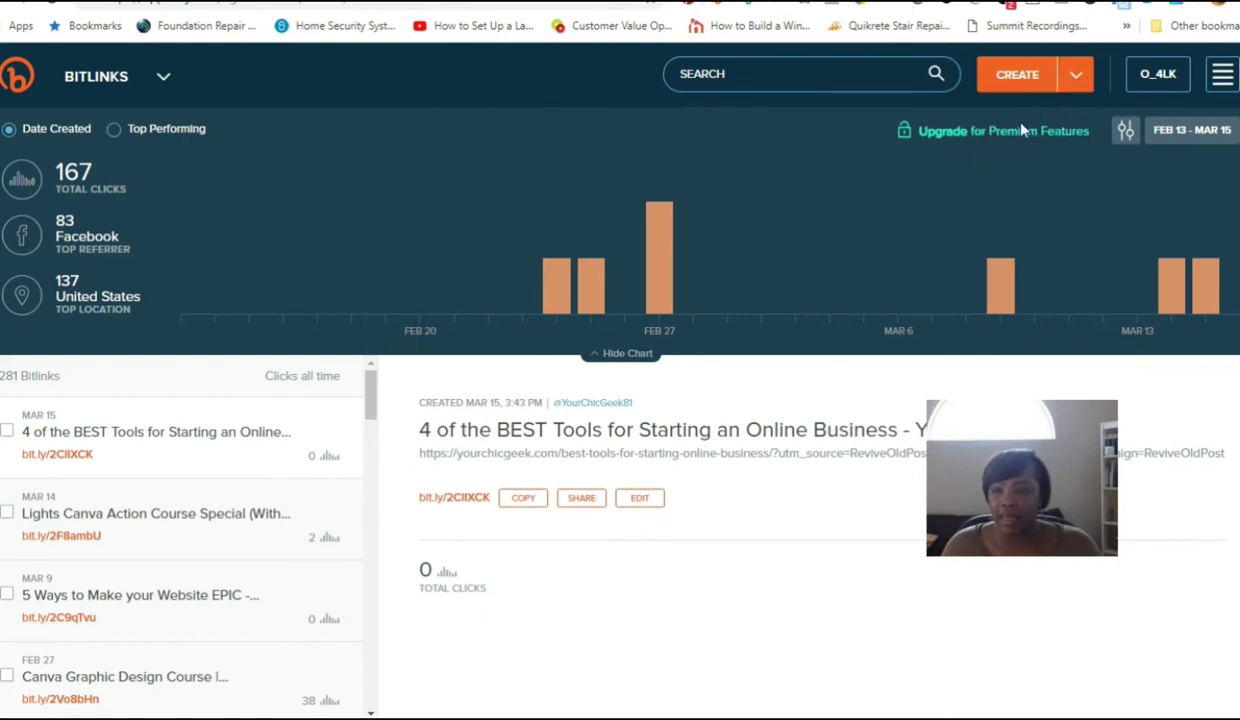
pyautogui.moveTo(1077, 86)
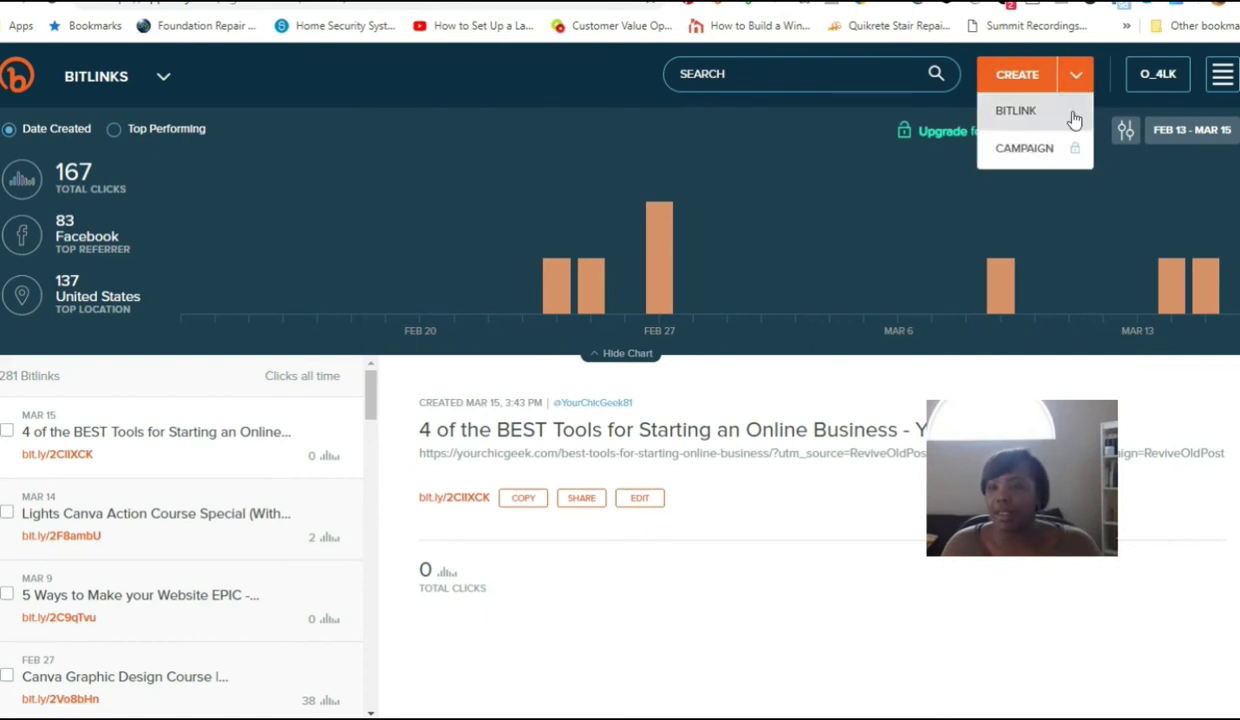
pyautogui.click(1015, 112)
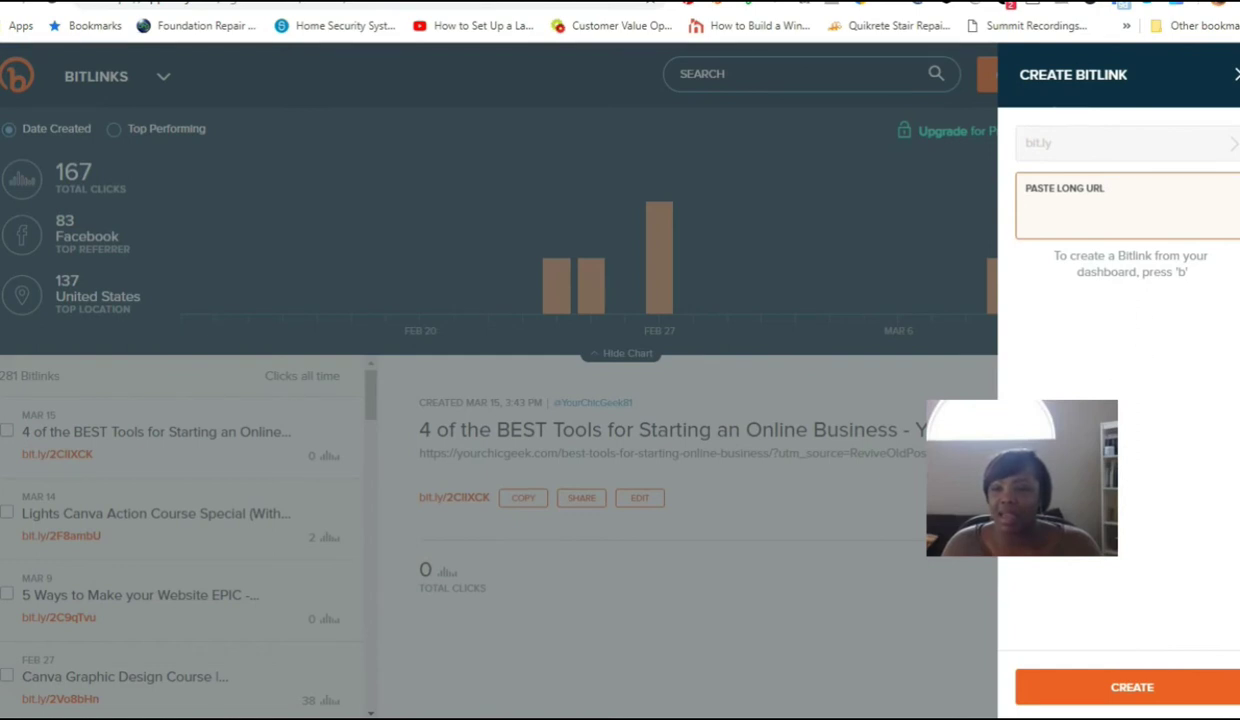
pyautogui.moveTo(1169, 408); pyautogui.dragTo(873, 82)
pyautogui.click(1110, 215)
pyautogui.hotkey('ctrl', 'v')
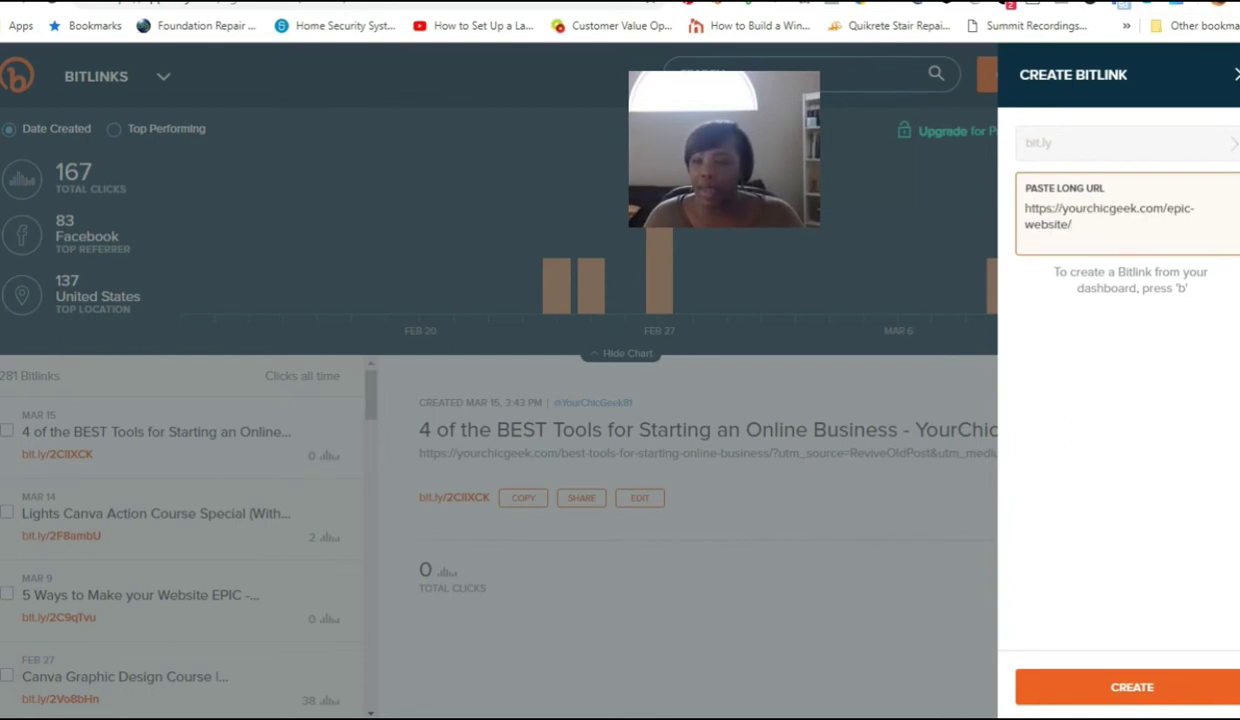
pyautogui.press('Return')
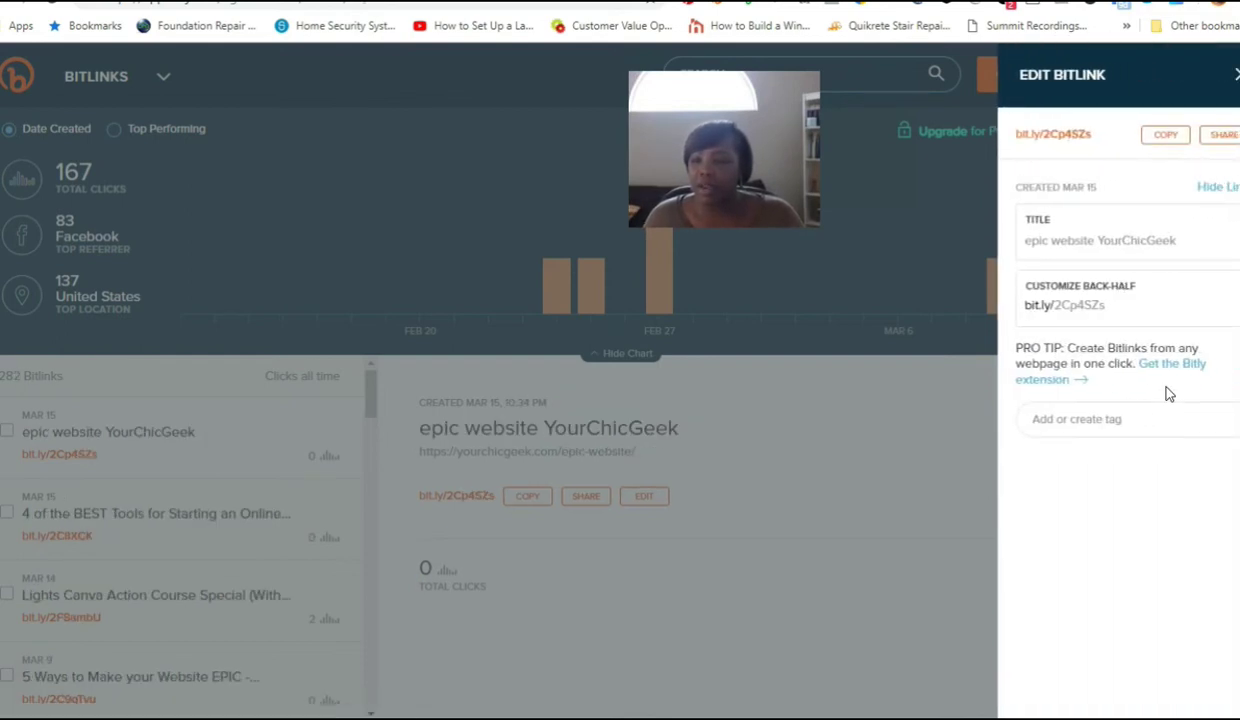
# Step: Try to save the new Bitlink with the custom back-half epicwebsite
pyautogui.click(1118, 306)
pyautogui.press('BackSpace')
pyautogui.press('BackSpace')
pyautogui.press('BackSpace')
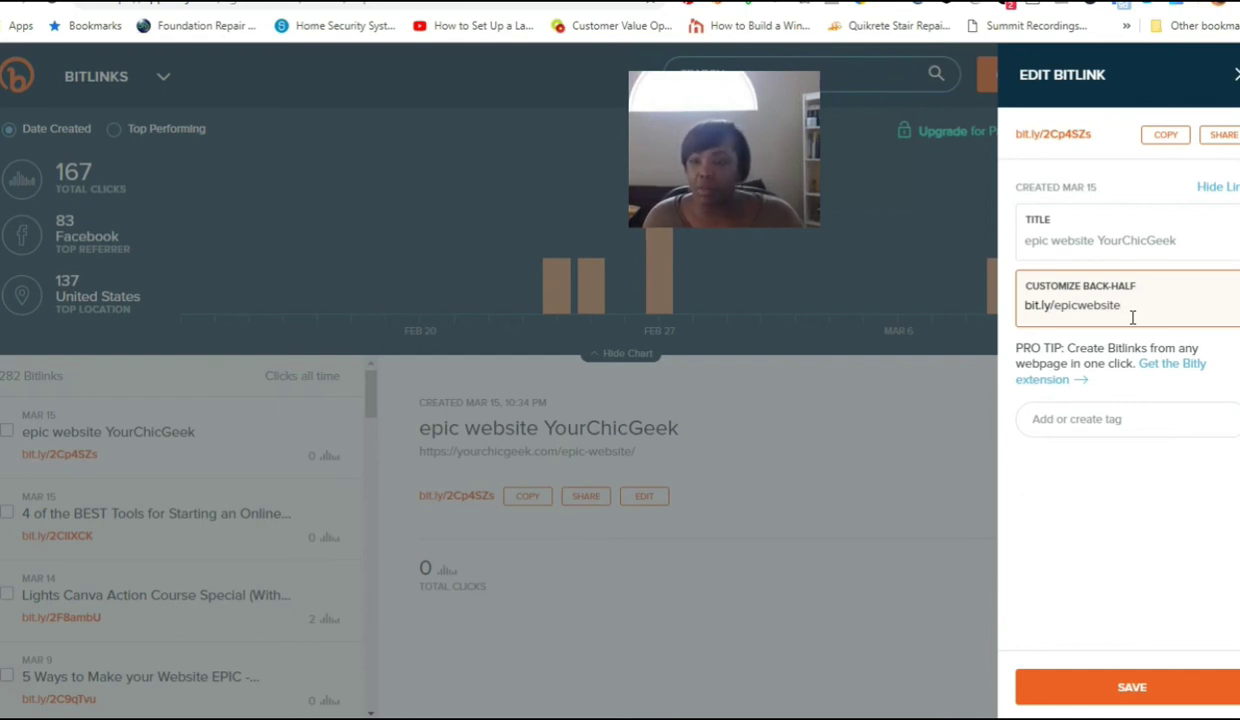
pyautogui.click(1188, 686)
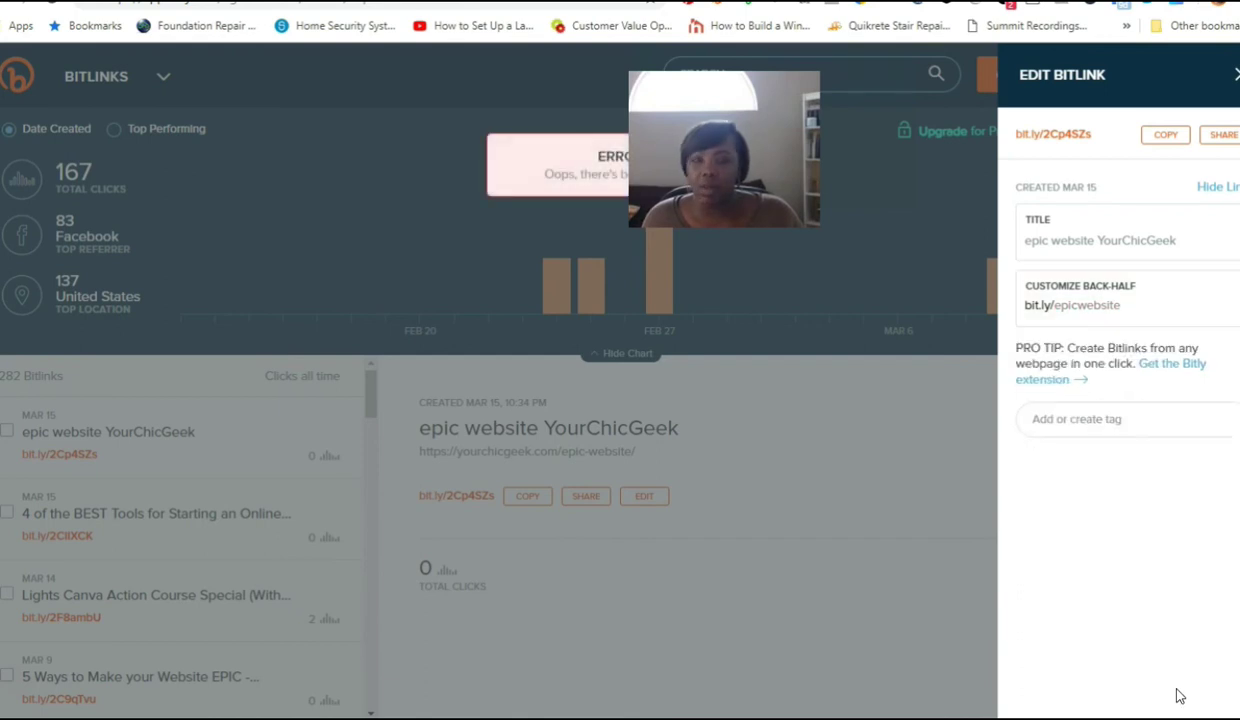
# Step: Set the Bitlink's custom back-half to epicofferweb and save it
pyautogui.click(1098, 307)
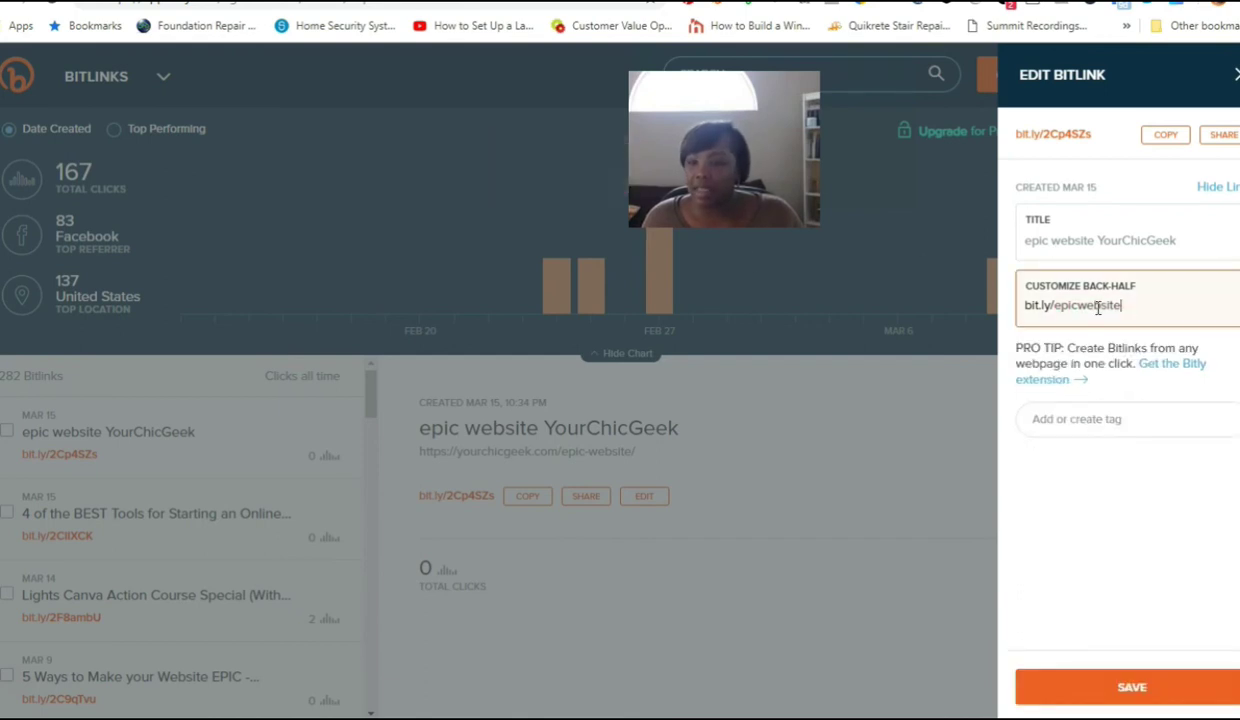
pyautogui.click(1134, 305)
pyautogui.press('BackSpace')
pyautogui.press('BackSpace')
pyautogui.press('BackSpace')
pyautogui.press('BackSpace')
pyautogui.press('BackSpace')
pyautogui.press('BackSpace')
pyautogui.press('BackSpace')
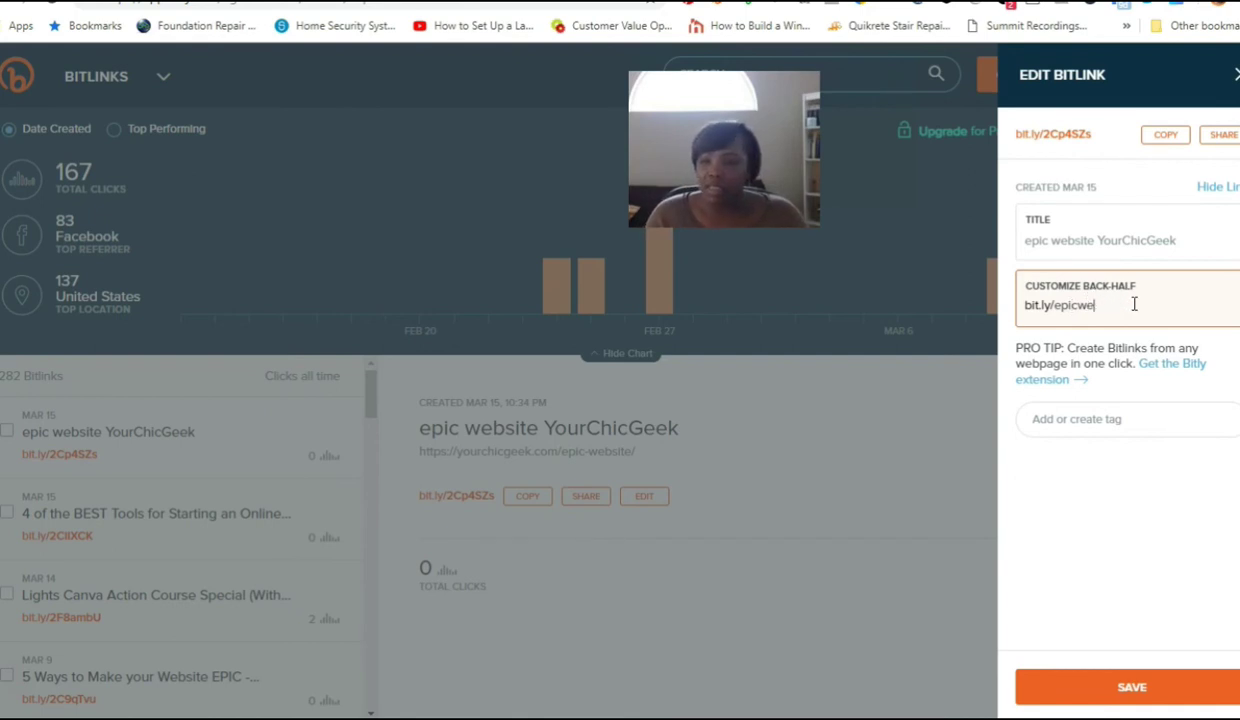
pyautogui.write('offerweb')
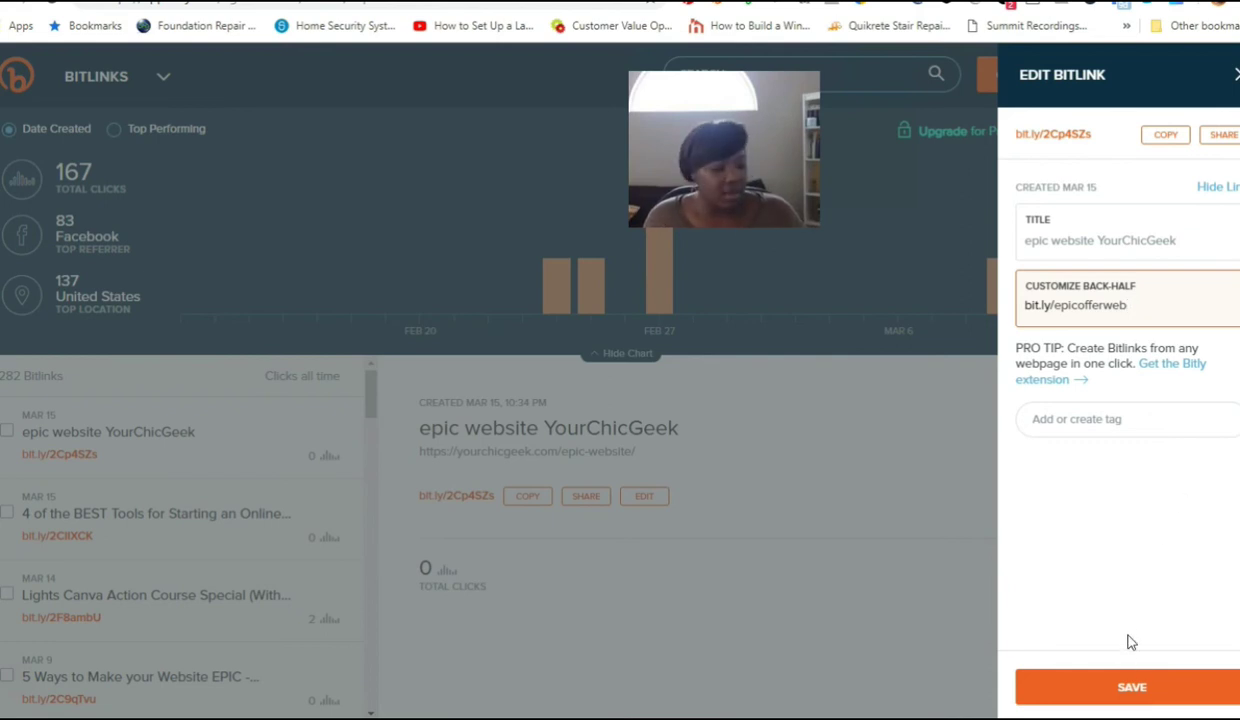
pyautogui.click(1093, 687)
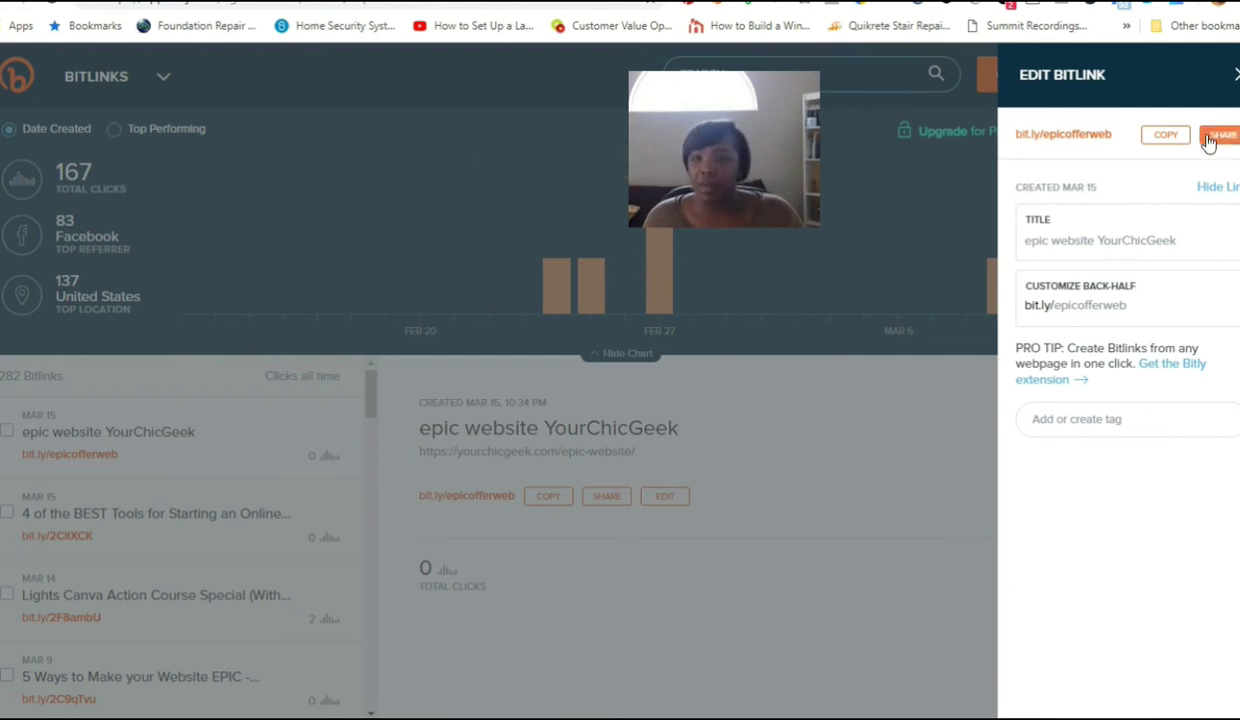
# Step: Copy the customized Bitlink, close its editor, and open the link in a new browser tab to check the landing page
pyautogui.click(1166, 139)
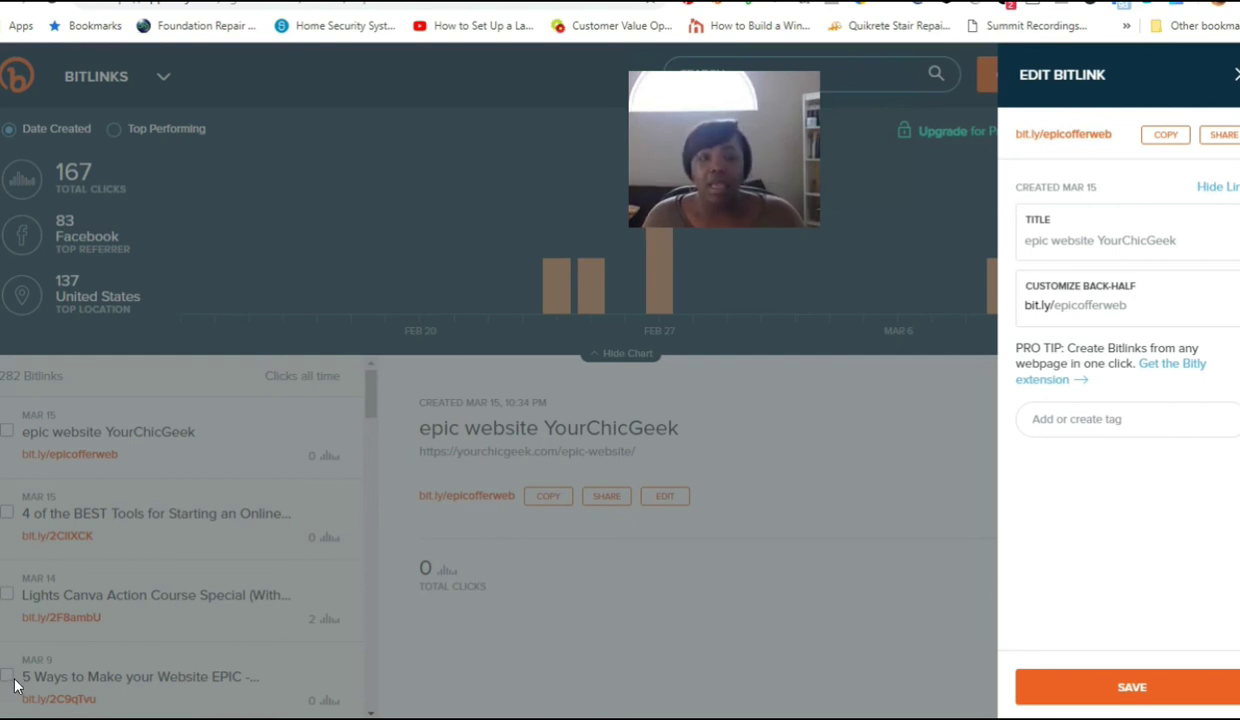
pyautogui.press('Escape')
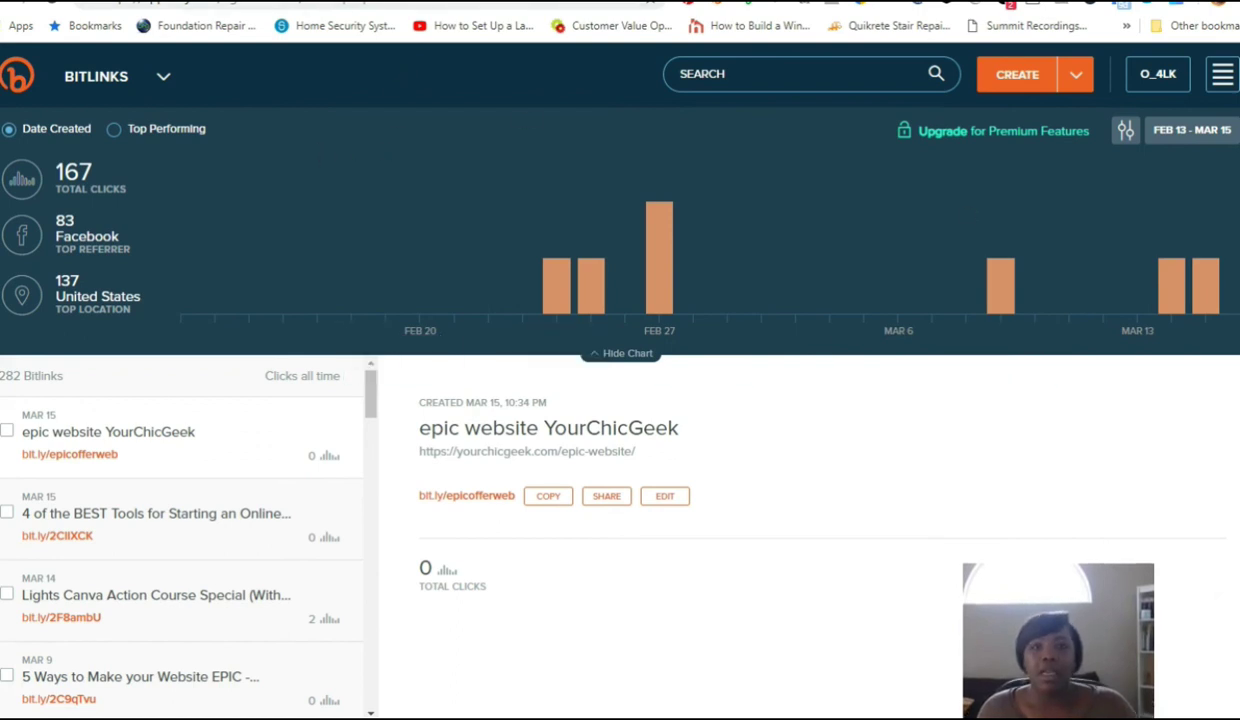
pyautogui.hotkey('ctrl', 't')
pyautogui.hotkey('ctrl', 'v')
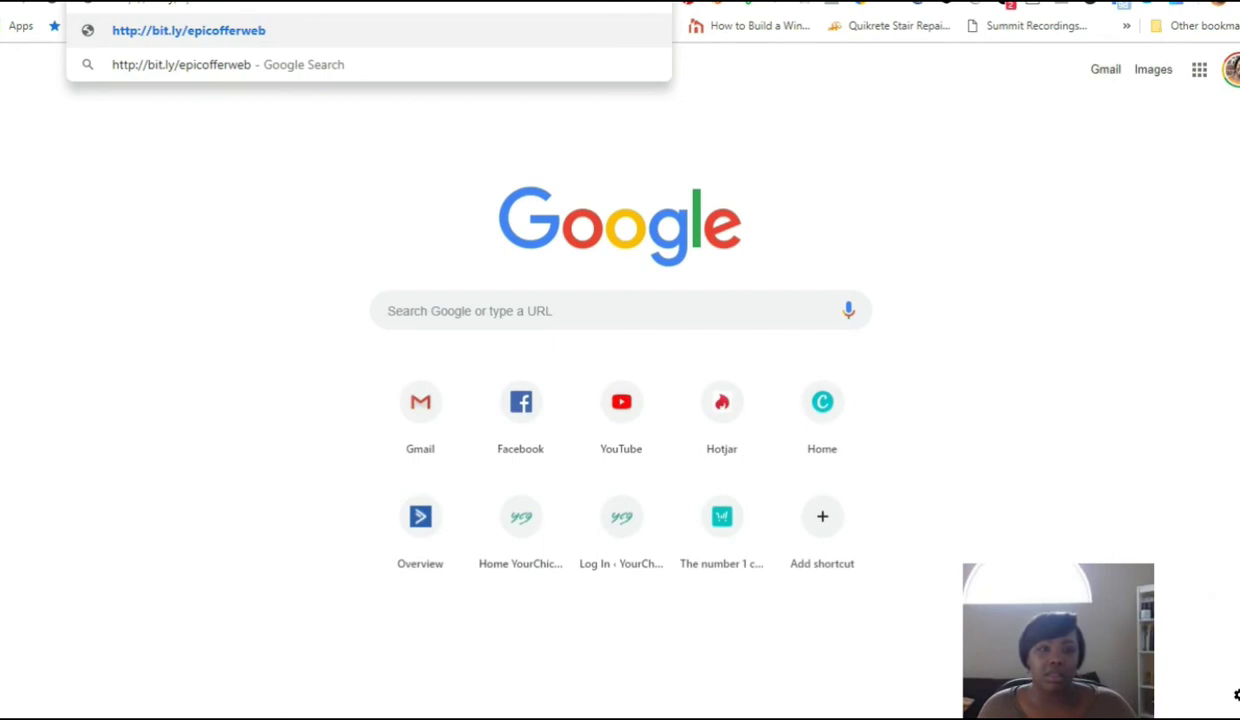
pyautogui.press('Return')
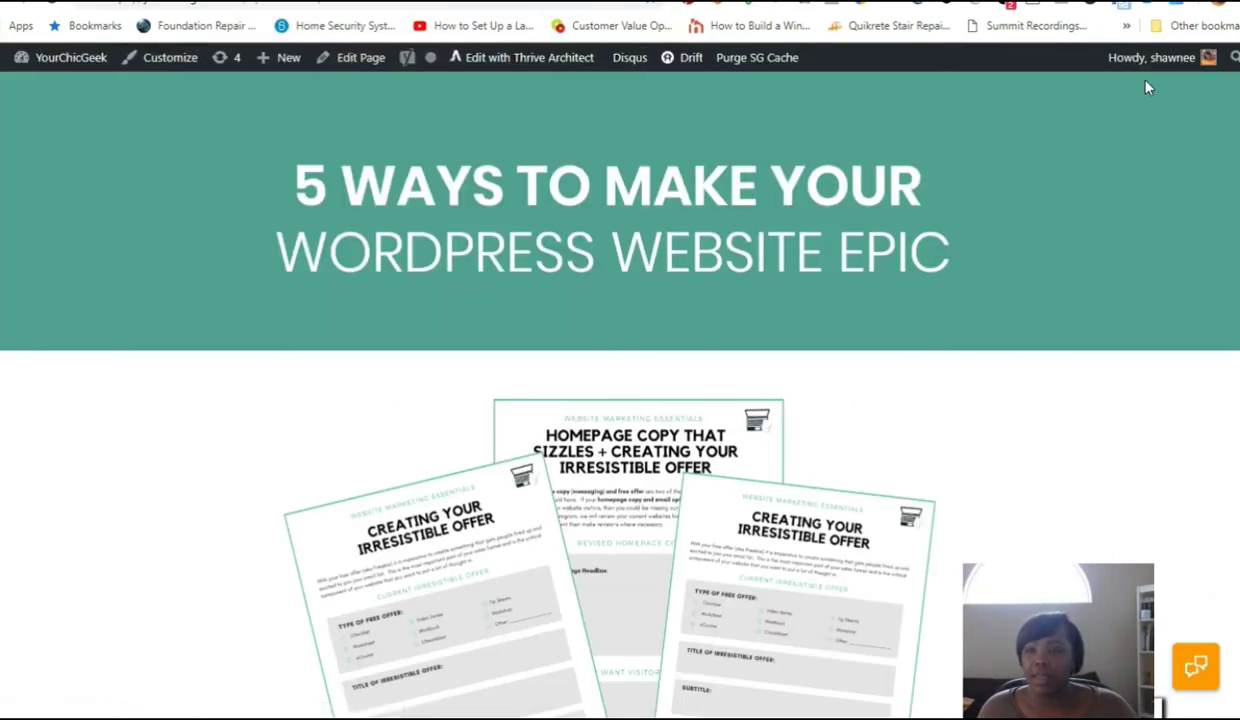
pyautogui.scroll(-5, 945, 260)
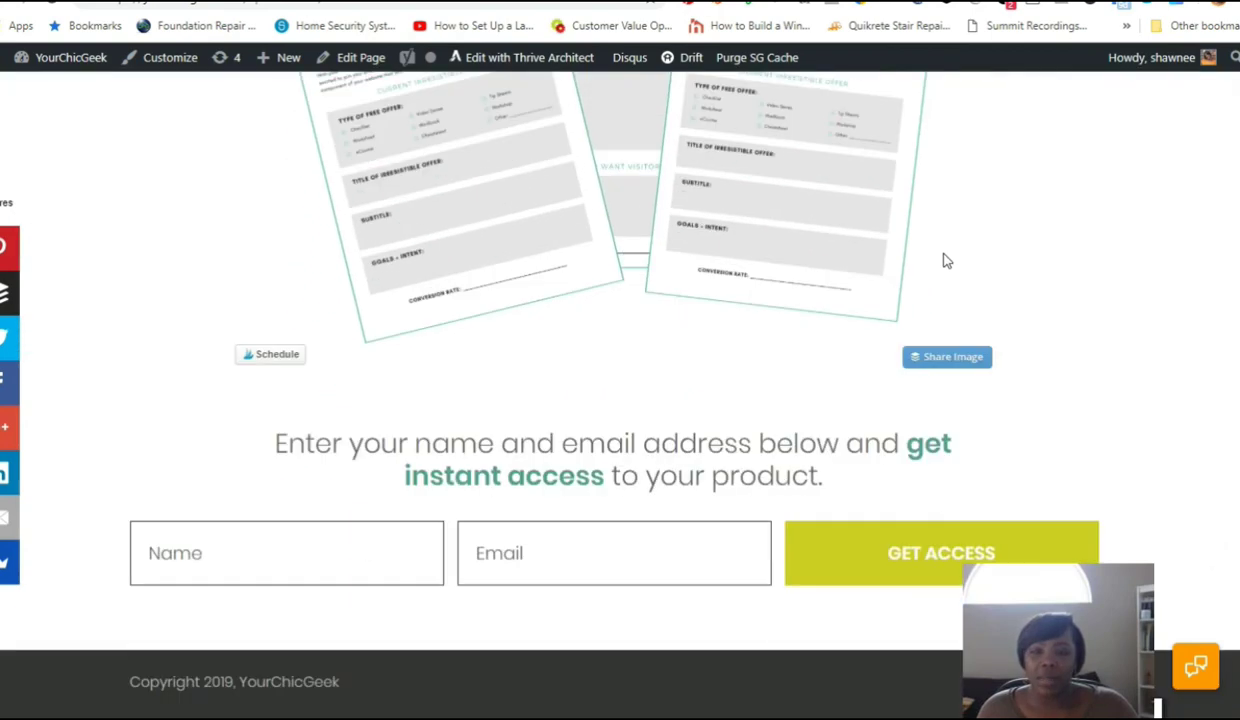
pyautogui.scroll(5, 945, 260)
# Step: Log out of the WordPress account from the landing page and confirm leaving the site
pyautogui.moveTo(1157, 47)
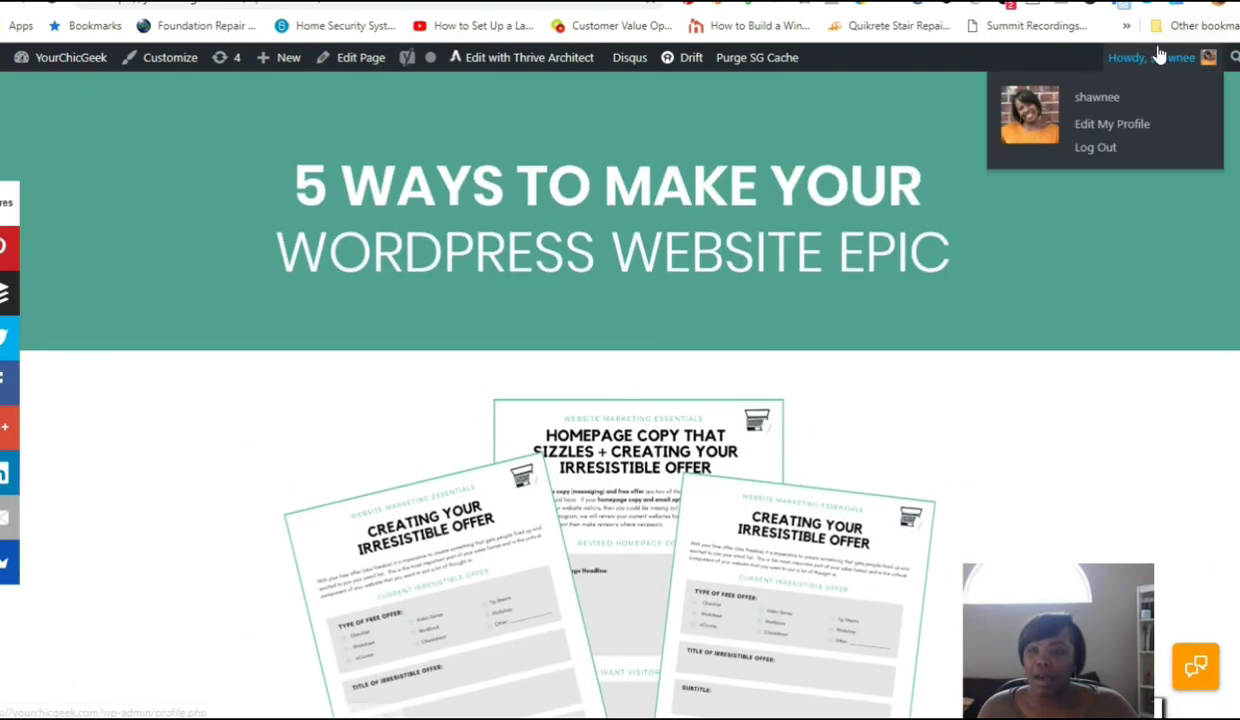
pyautogui.click(1098, 148)
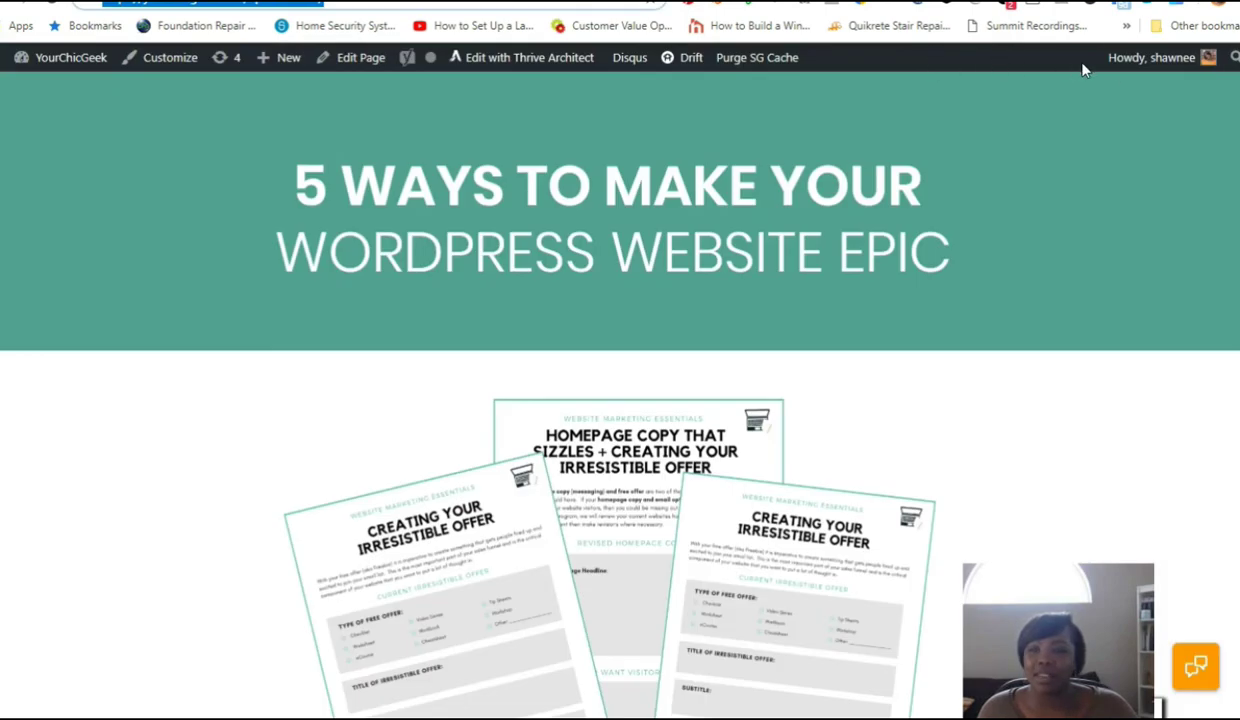
pyautogui.moveTo(1100, 60)
pyautogui.click(1093, 158)
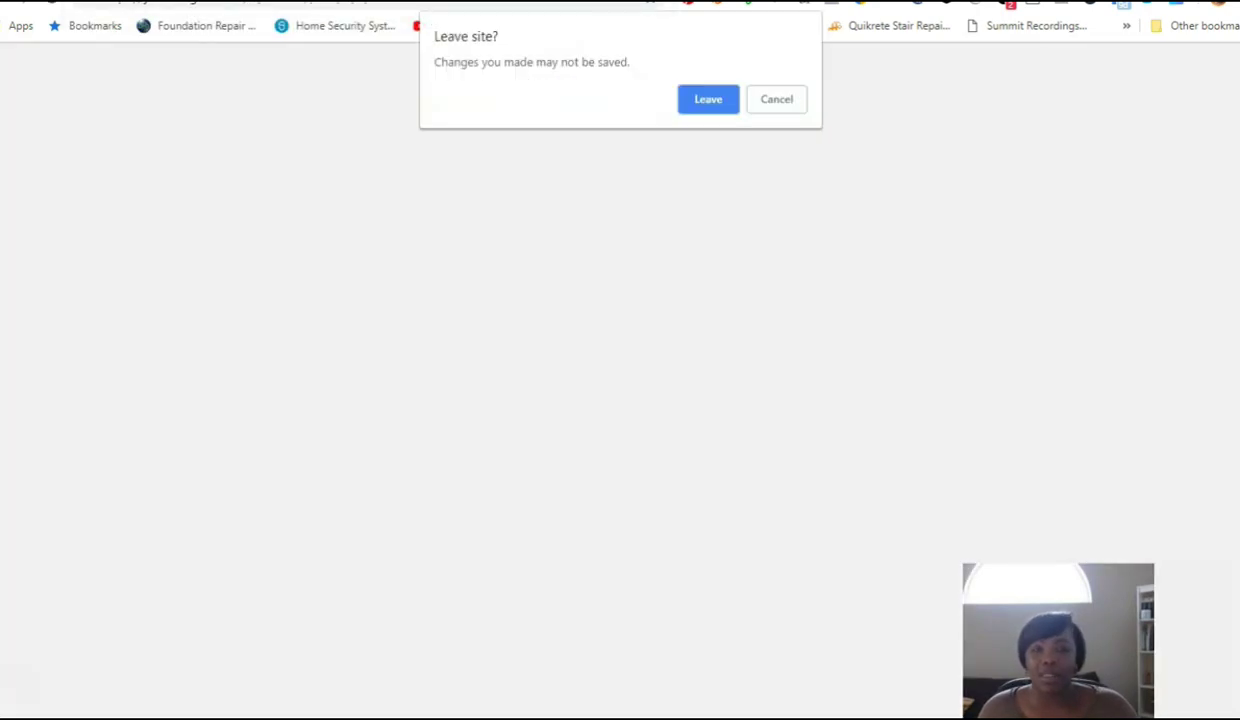
pyautogui.click(708, 99)
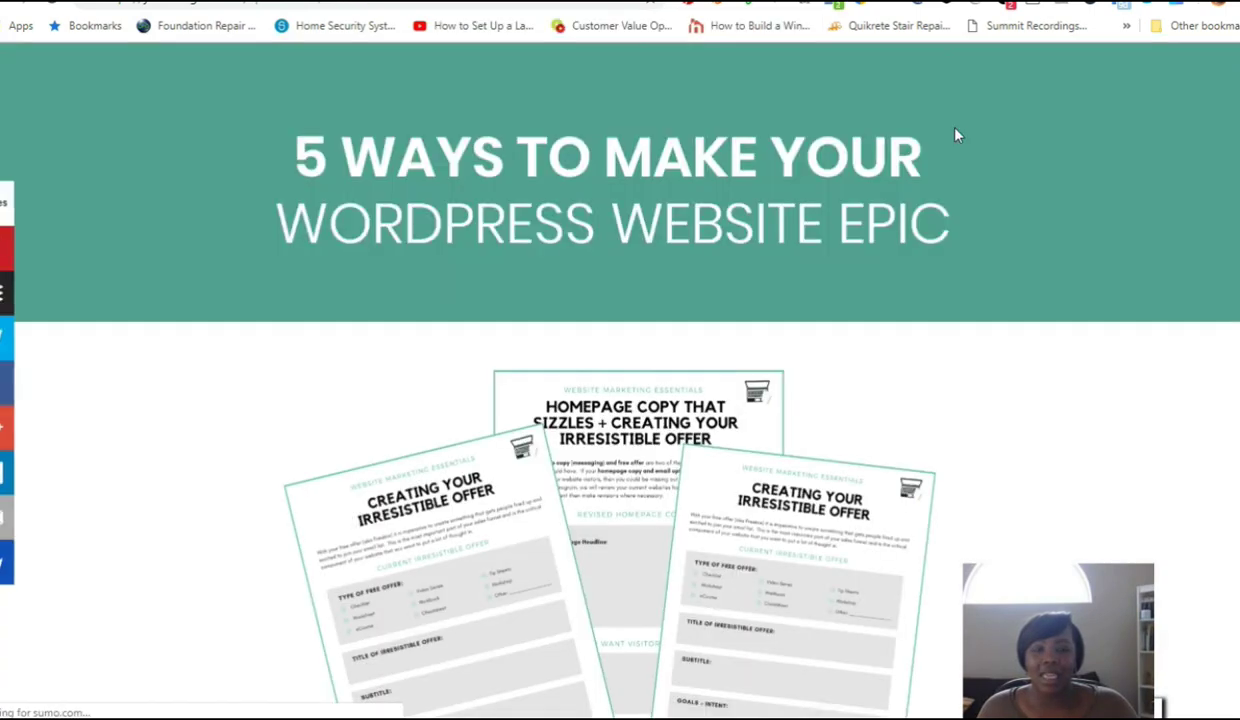
# Step: Hide the social sharing bar and review the landing page as a logged-out visitor, down to the opt-in form and footer
pyautogui.click(13, 592)
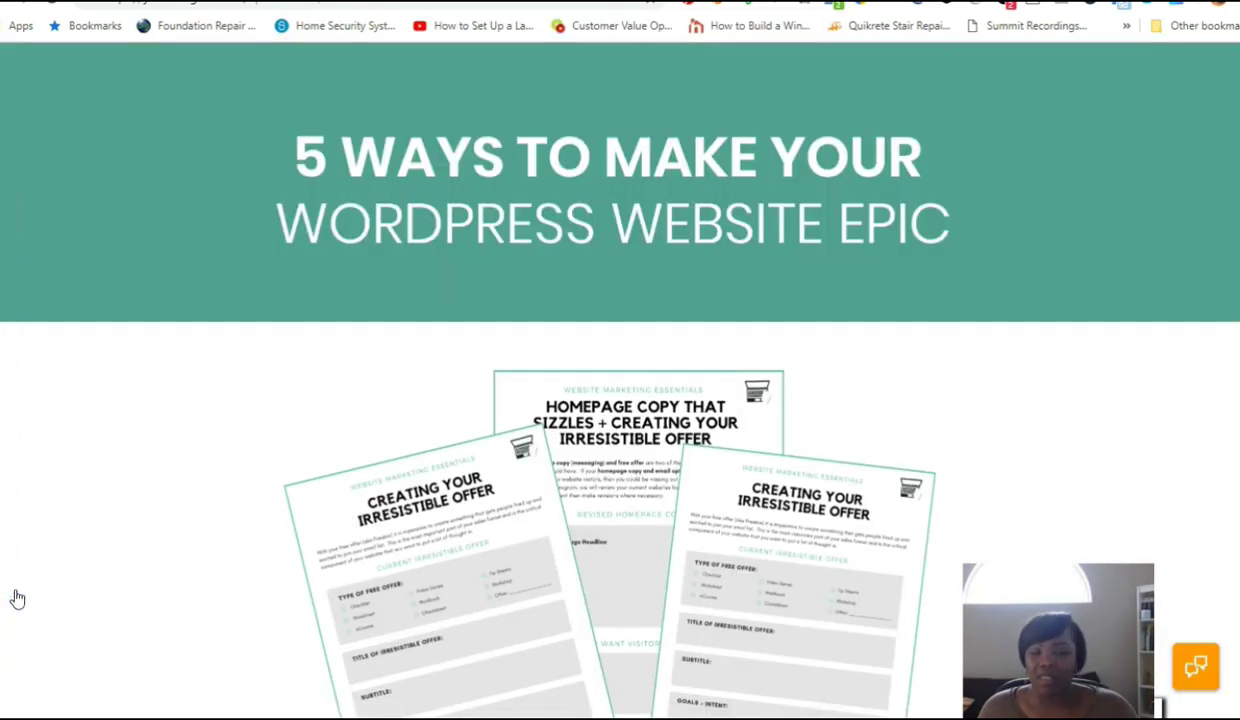
pyautogui.scroll(-5, 80, 545)
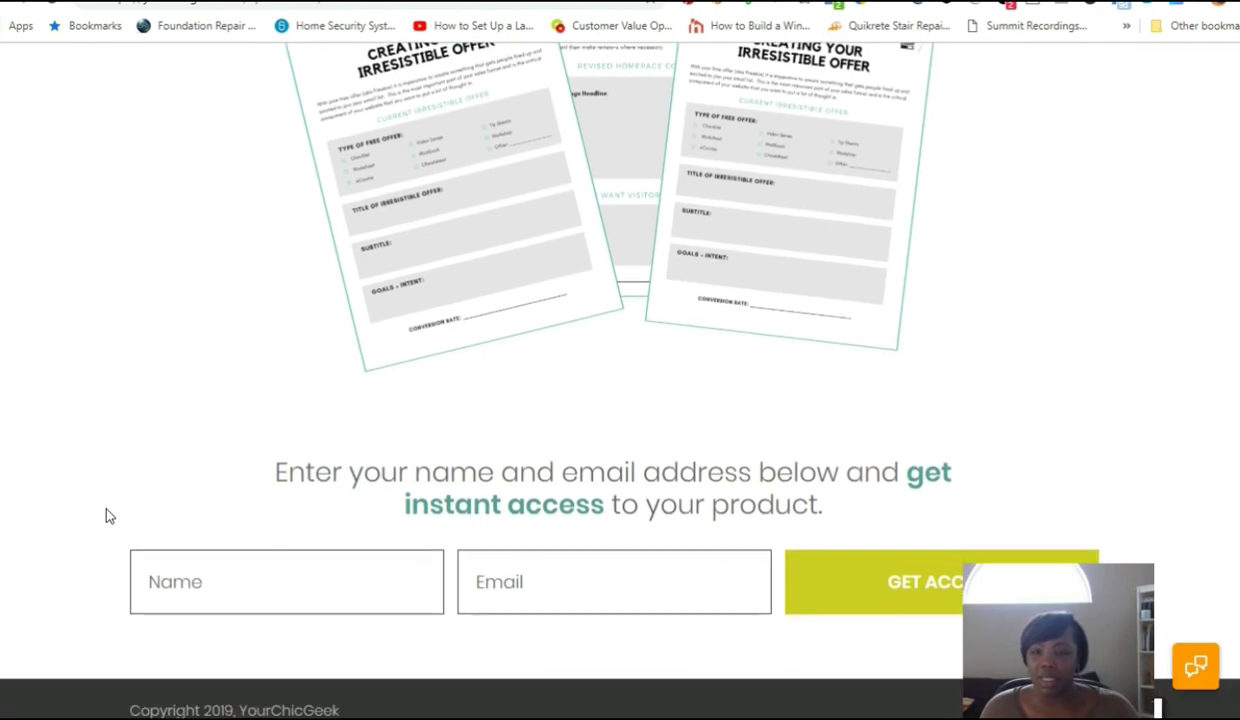
pyautogui.scroll(5, 110, 516)
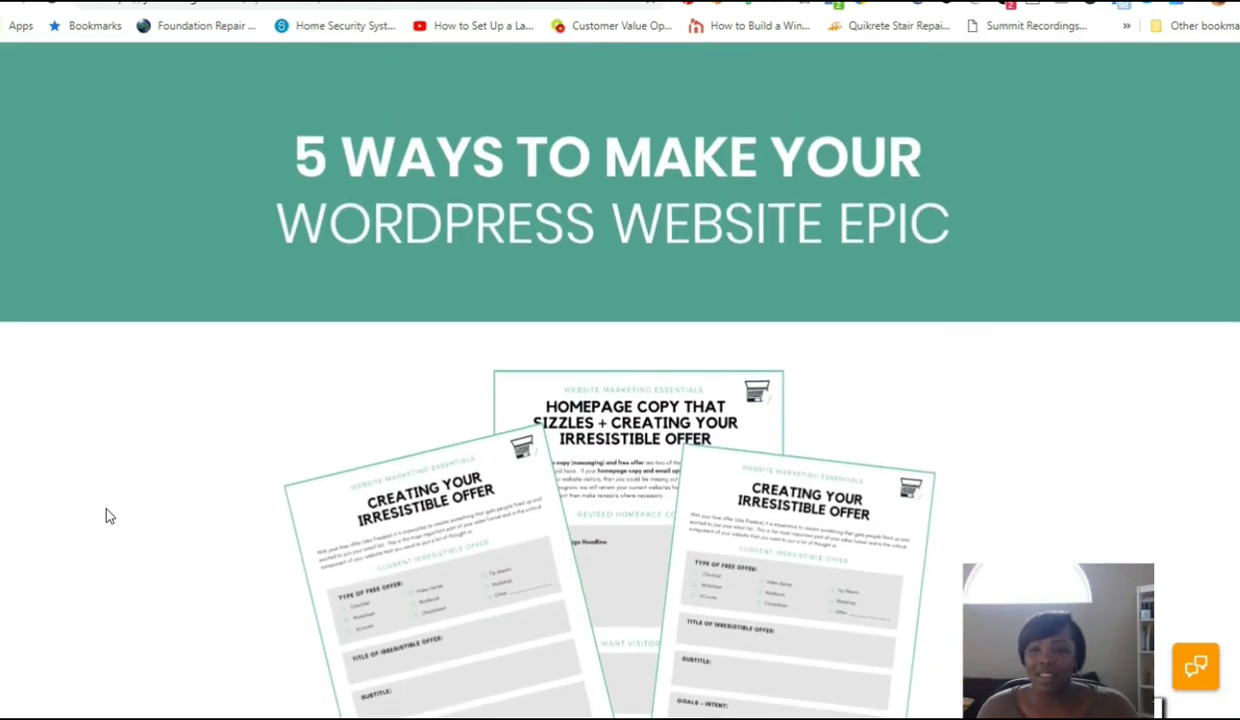